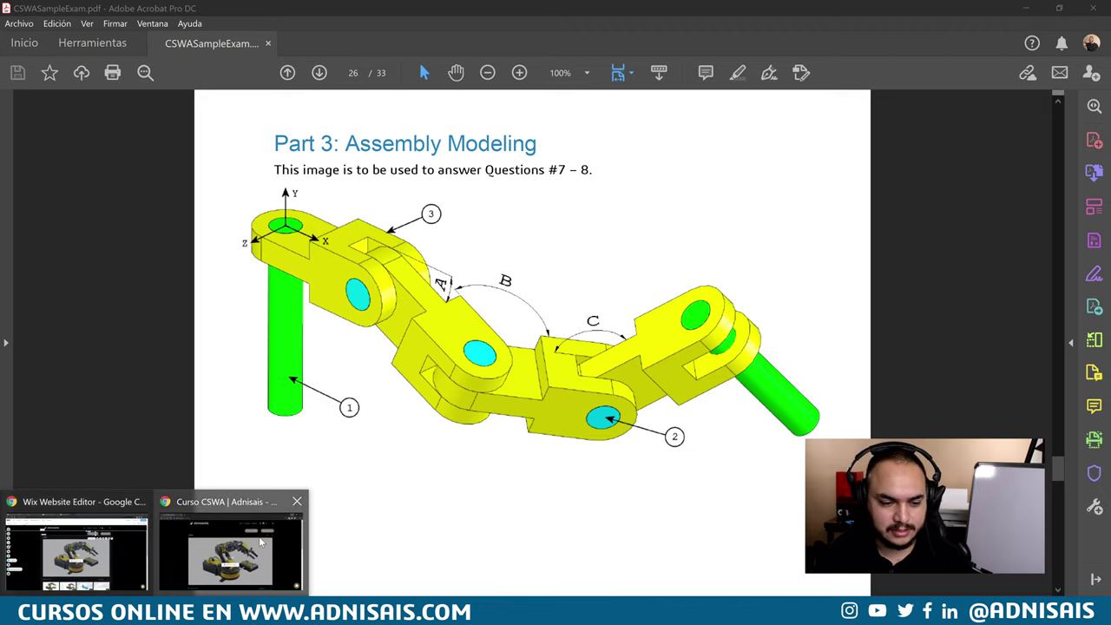
{"action": "left_click", "coordinate": [261, 543]}
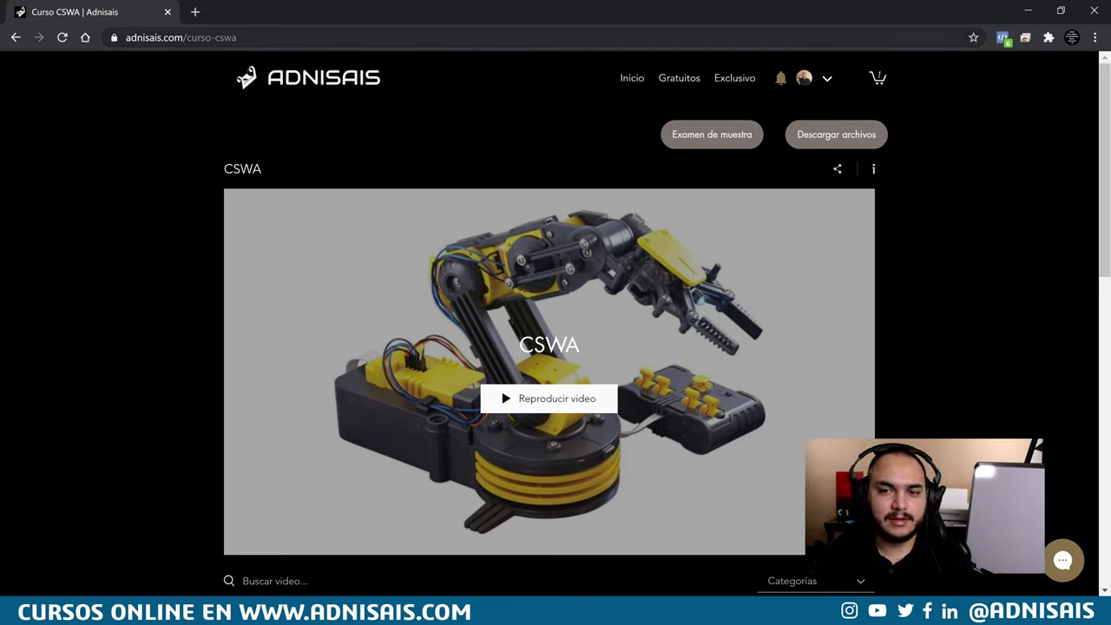
{"action": "mouse_move", "coordinate": [679, 78]}
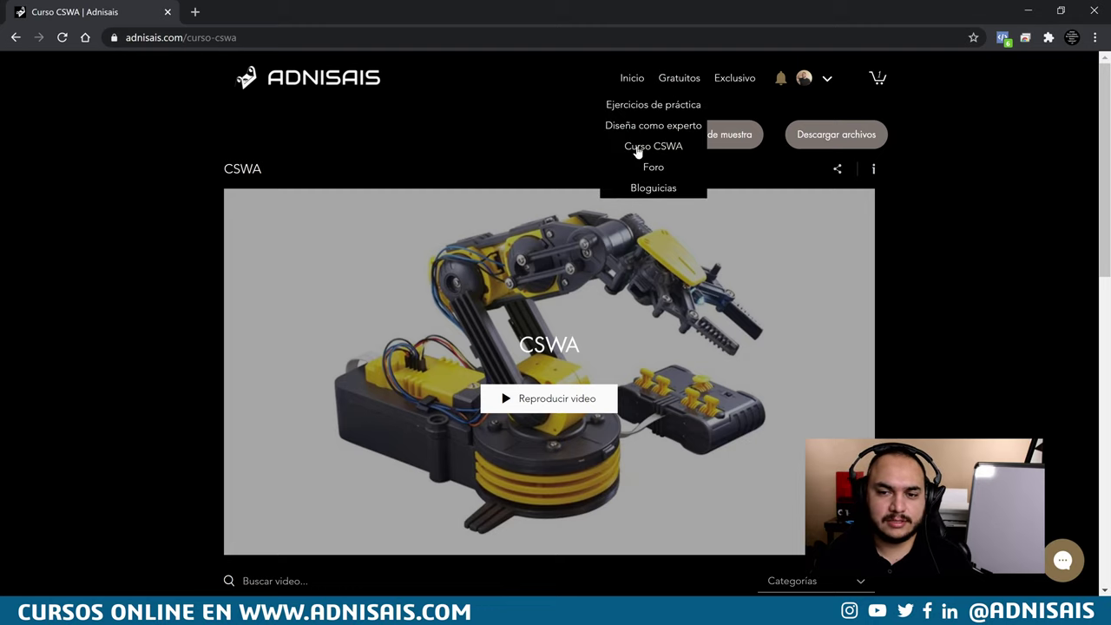
{"action": "left_click", "coordinate": [653, 146]}
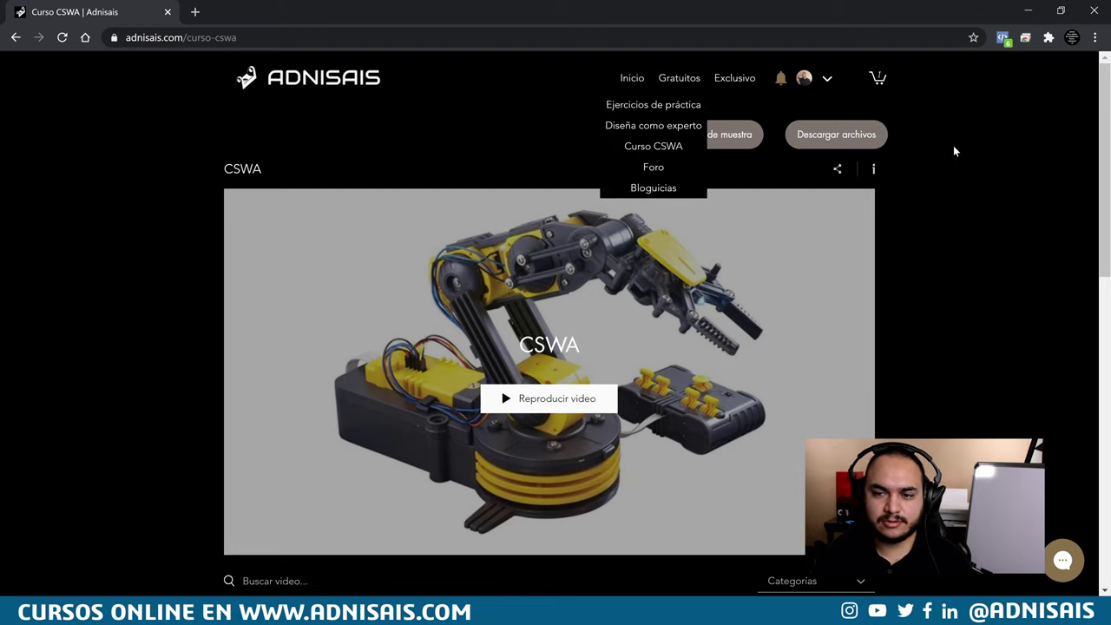
{"action": "scroll", "coordinate": [694, 294], "scroll_direction": "down", "scroll_amount": 3}
{"action": "scroll", "coordinate": [695, 293], "scroll_direction": "down", "scroll_amount": 5}
{"action": "scroll", "coordinate": [698, 297], "scroll_direction": "down", "scroll_amount": 2}
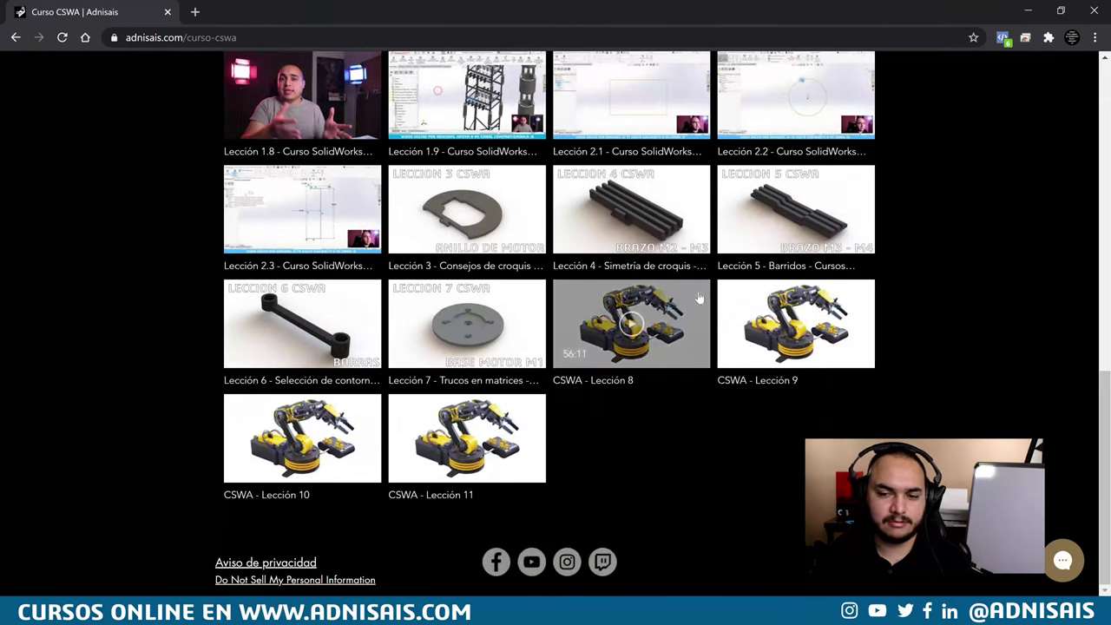
{"action": "scroll", "coordinate": [958, 327], "scroll_direction": "up", "scroll_amount": 4}
{"action": "scroll", "coordinate": [954, 330], "scroll_direction": "up", "scroll_amount": 5}
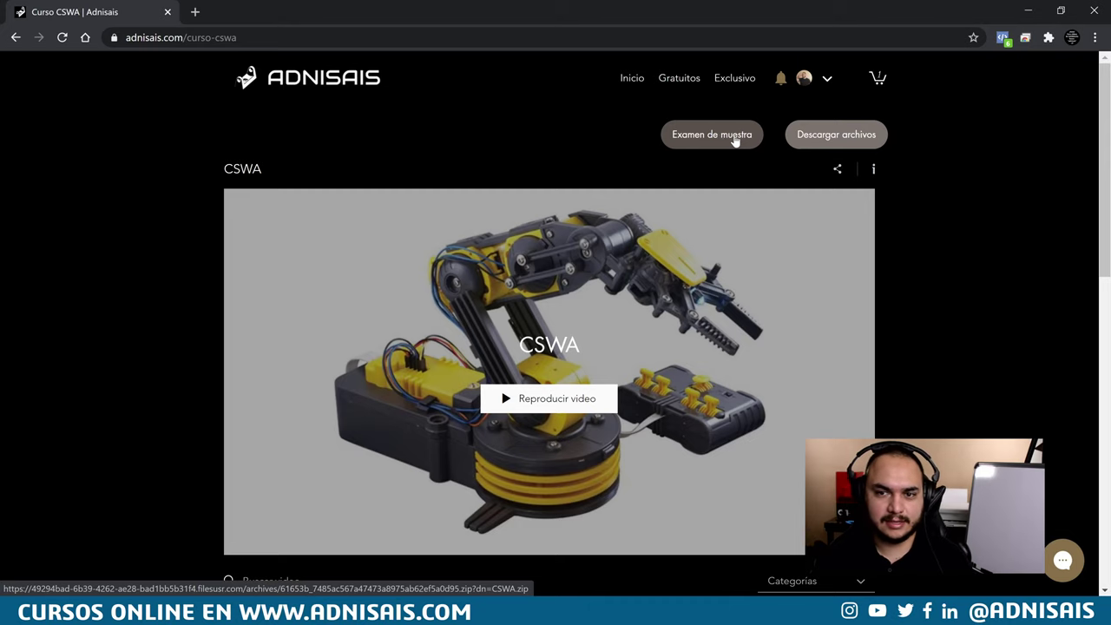
{"action": "left_click", "coordinate": [1029, 11]}
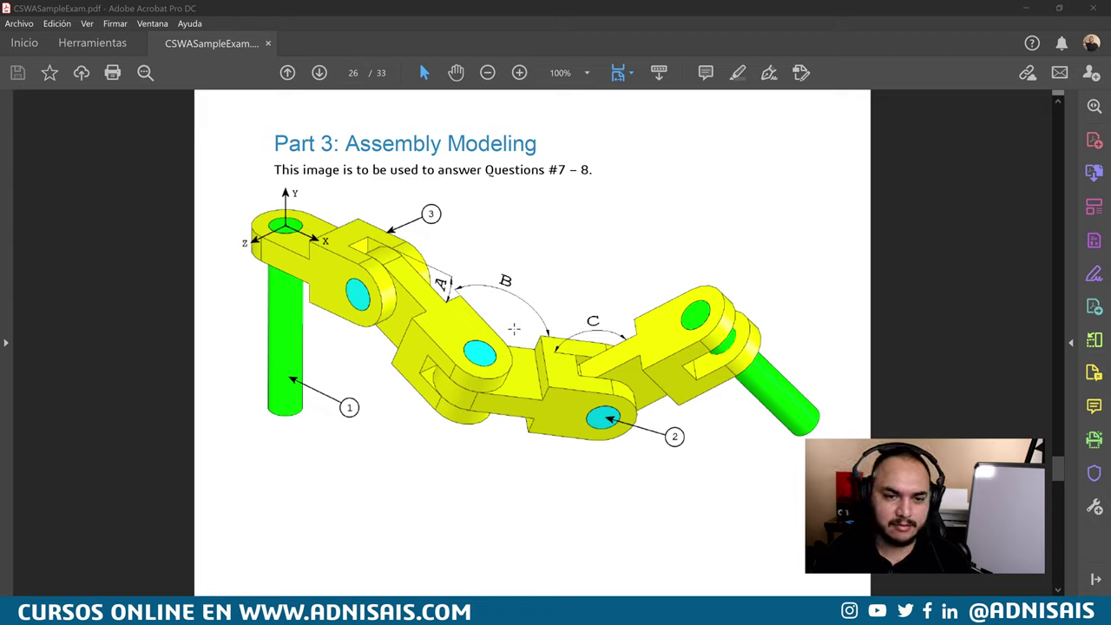
Zoom the Acrobat page from 100% to 75% so the whole chain-link image fits
{"action": "scroll", "coordinate": [517, 324], "scroll_direction": "down", "scroll_amount": 1, "text": "ctrl"}
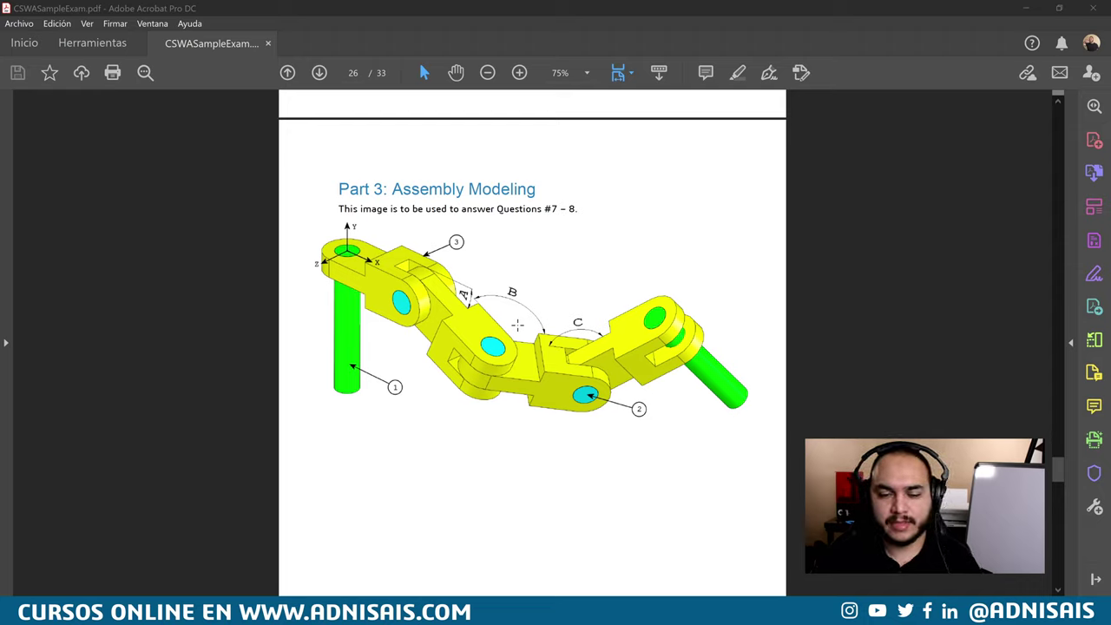
{"action": "key", "text": "alt+Tab"}
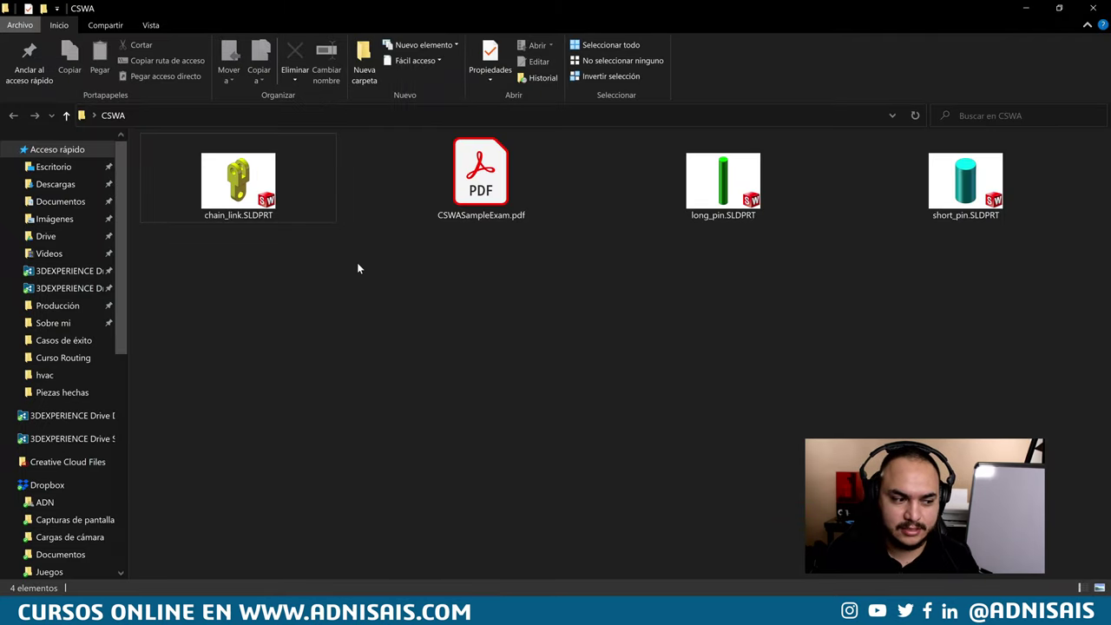
{"action": "left_click", "coordinate": [248, 183]}
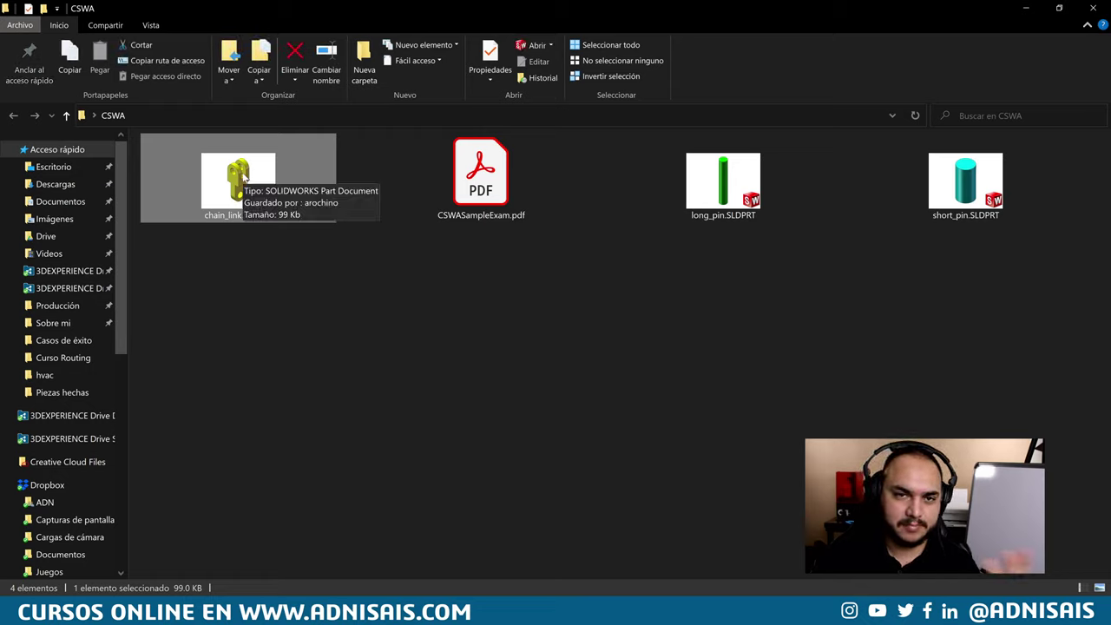
{"action": "left_click", "coordinate": [724, 179]}
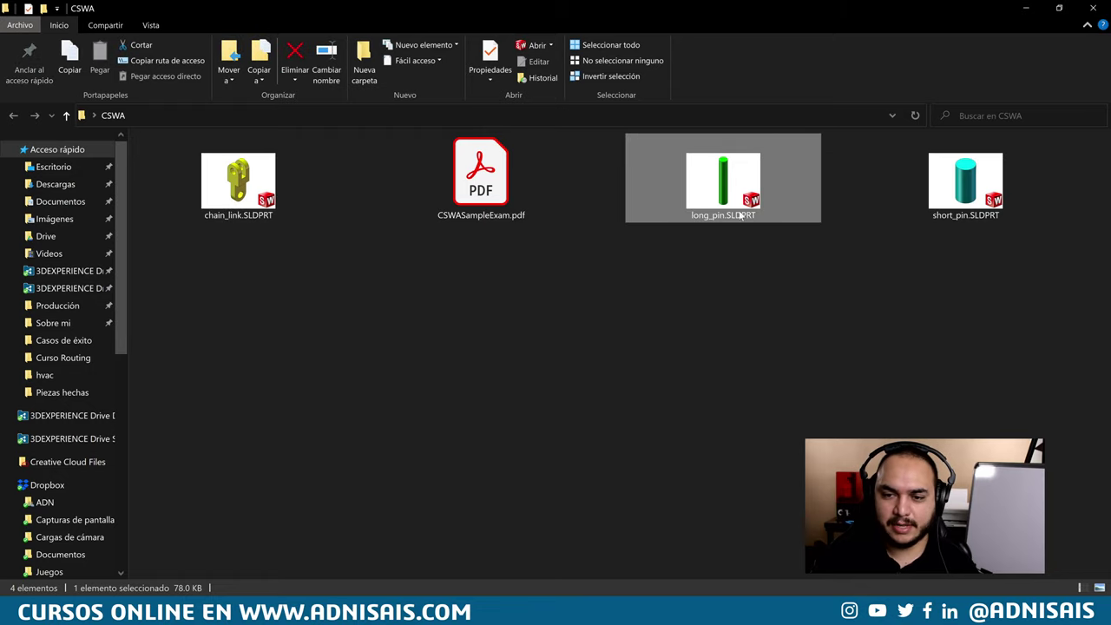
{"action": "left_click", "coordinate": [987, 176]}
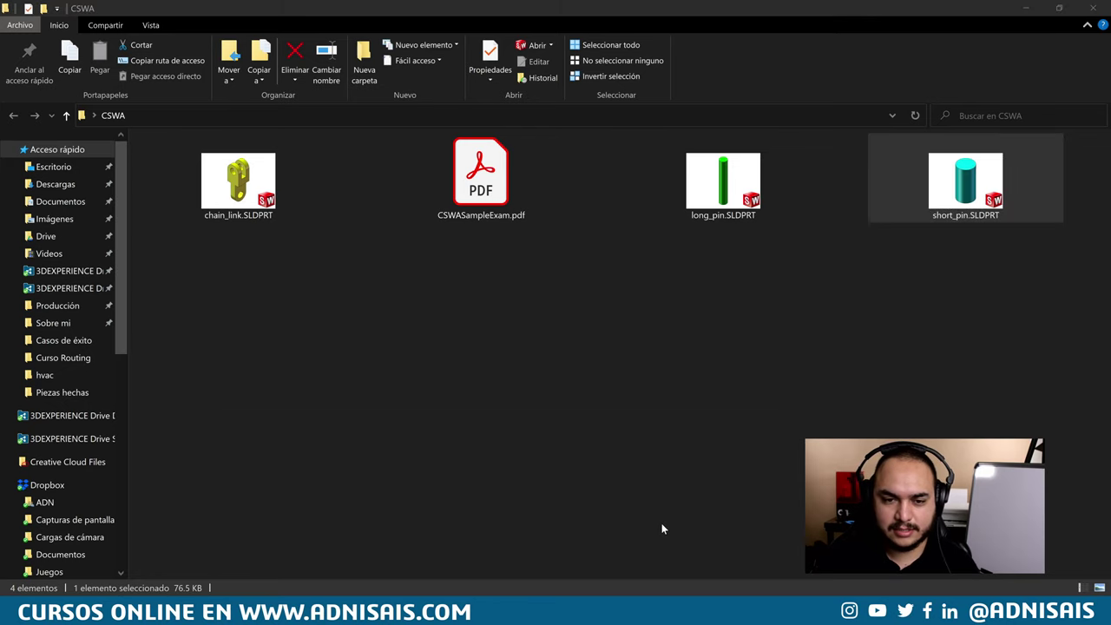
{"action": "key", "text": "alt+Tab"}
{"action": "key", "text": "Tab"}
{"action": "key", "text": "alt+Tab"}
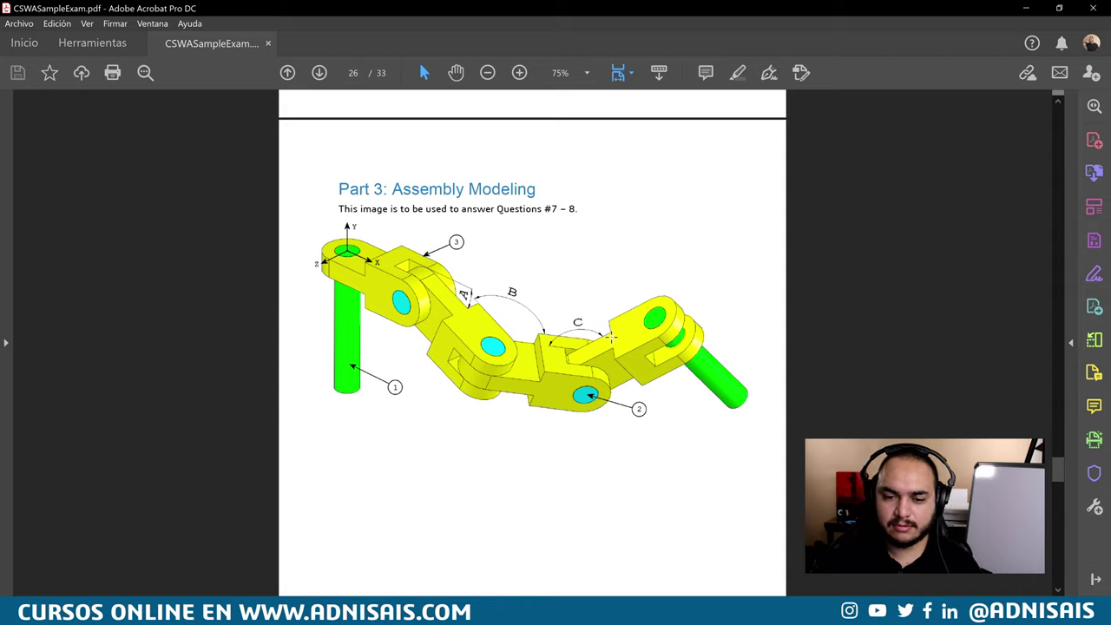
Scroll to question 7 on page 27 and highlight passages of its build conditions
{"action": "scroll", "coordinate": [669, 349], "scroll_direction": "down", "scroll_amount": 4}
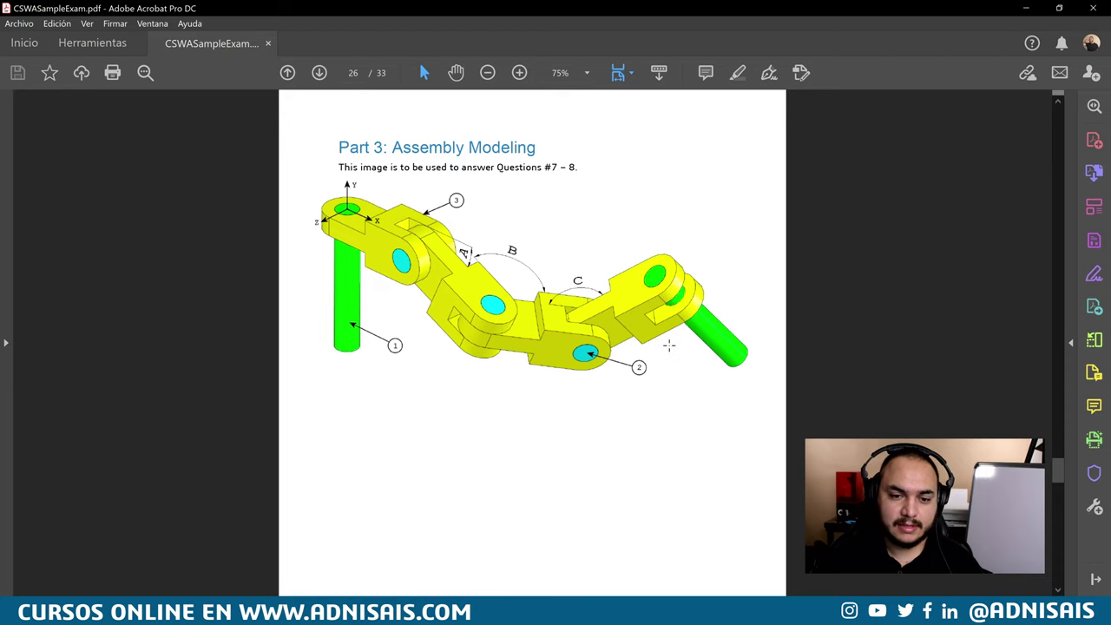
{"action": "scroll", "coordinate": [669, 350], "scroll_direction": "down", "scroll_amount": 4}
{"action": "scroll", "coordinate": [670, 349], "scroll_direction": "down", "scroll_amount": 3}
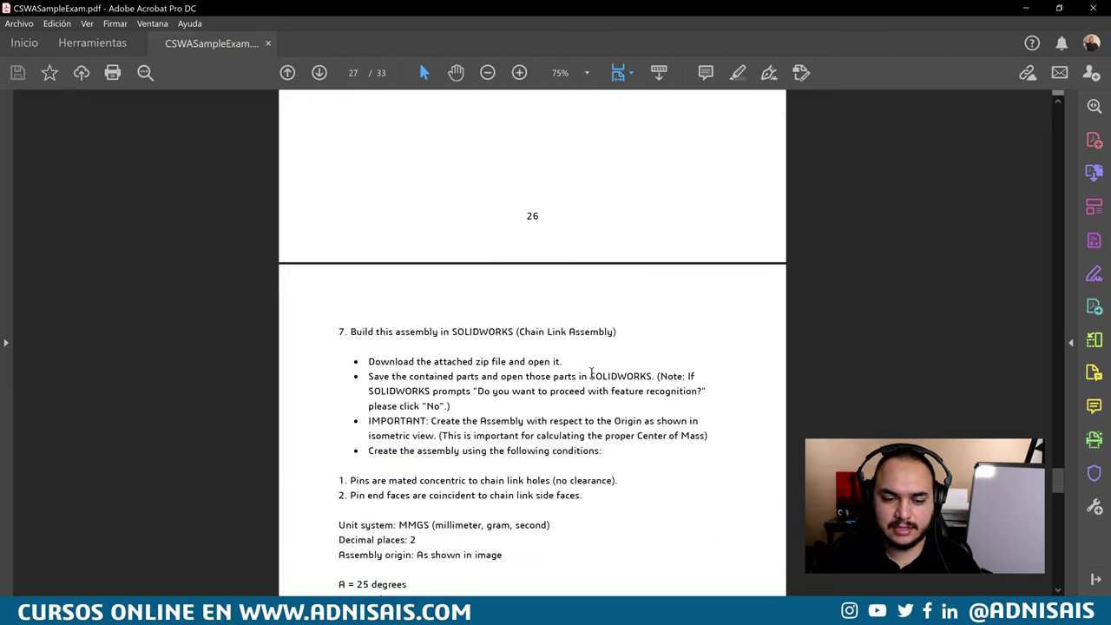
{"action": "scroll", "coordinate": [669, 349], "scroll_direction": "down", "scroll_amount": 3}
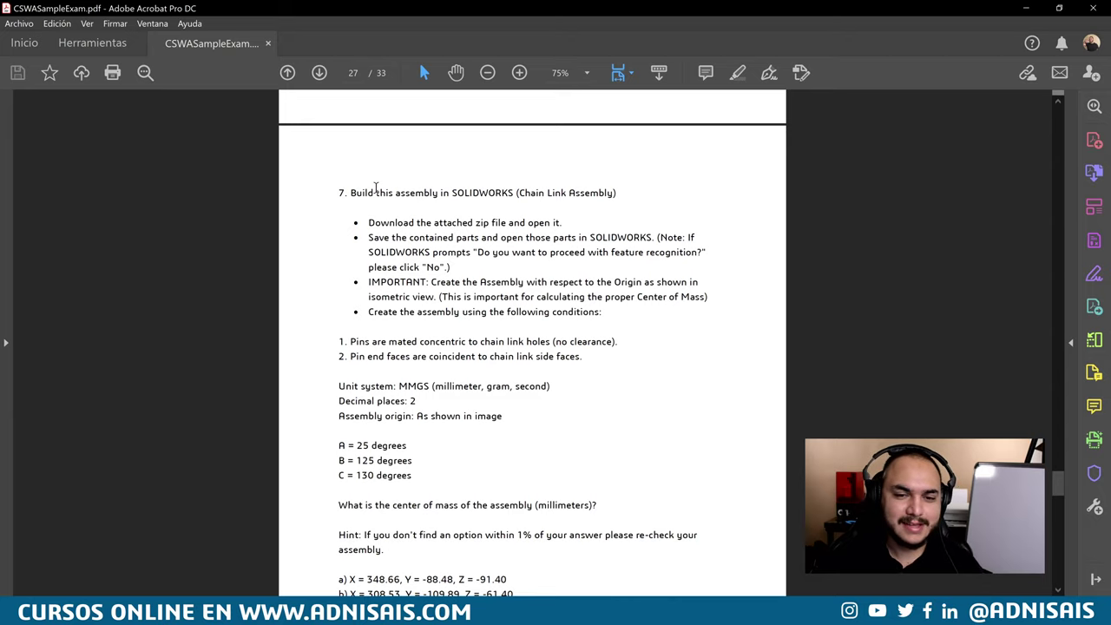
{"action": "left_click_drag", "start_coordinate": [347, 193], "coordinate": [376, 193]}
{"action": "left_click", "coordinate": [406, 397]}
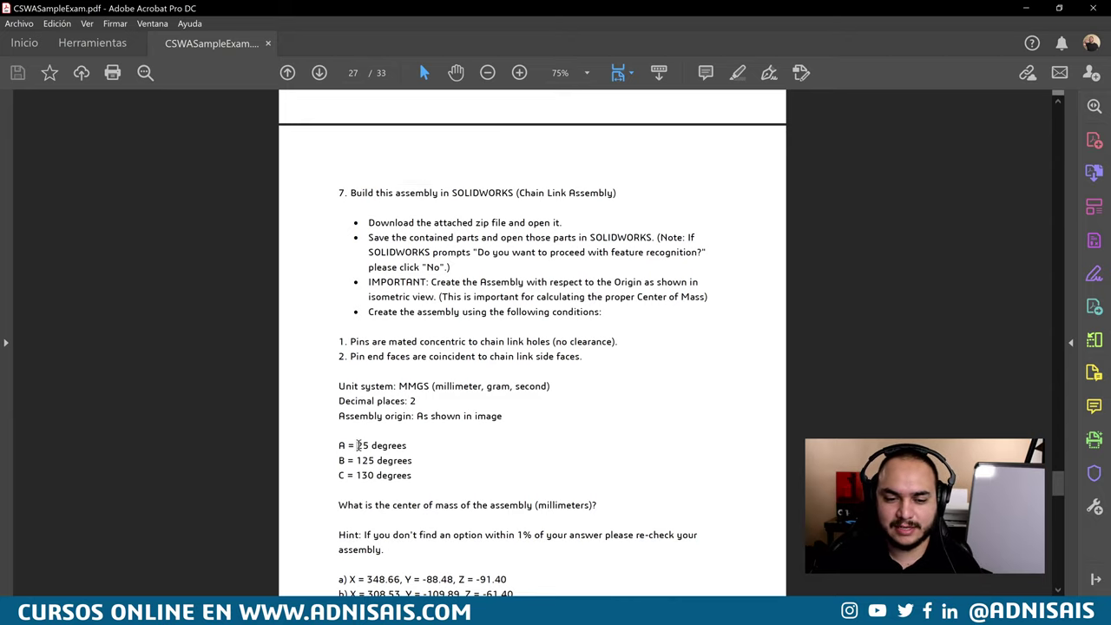
{"action": "left_click_drag", "start_coordinate": [361, 445], "coordinate": [421, 469]}
{"action": "left_click", "coordinate": [395, 476]}
Read ahead to question 8's angle values on page 28, then return to question 7
{"action": "scroll", "coordinate": [603, 365], "scroll_direction": "down", "scroll_amount": 5}
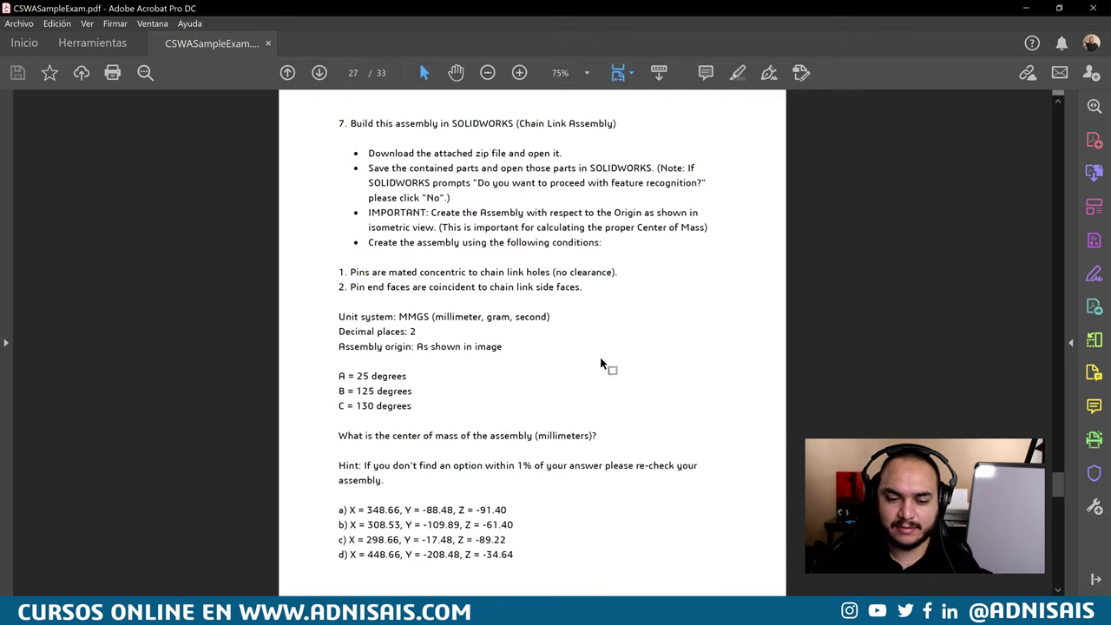
{"action": "scroll", "coordinate": [605, 358], "scroll_direction": "down", "scroll_amount": 3}
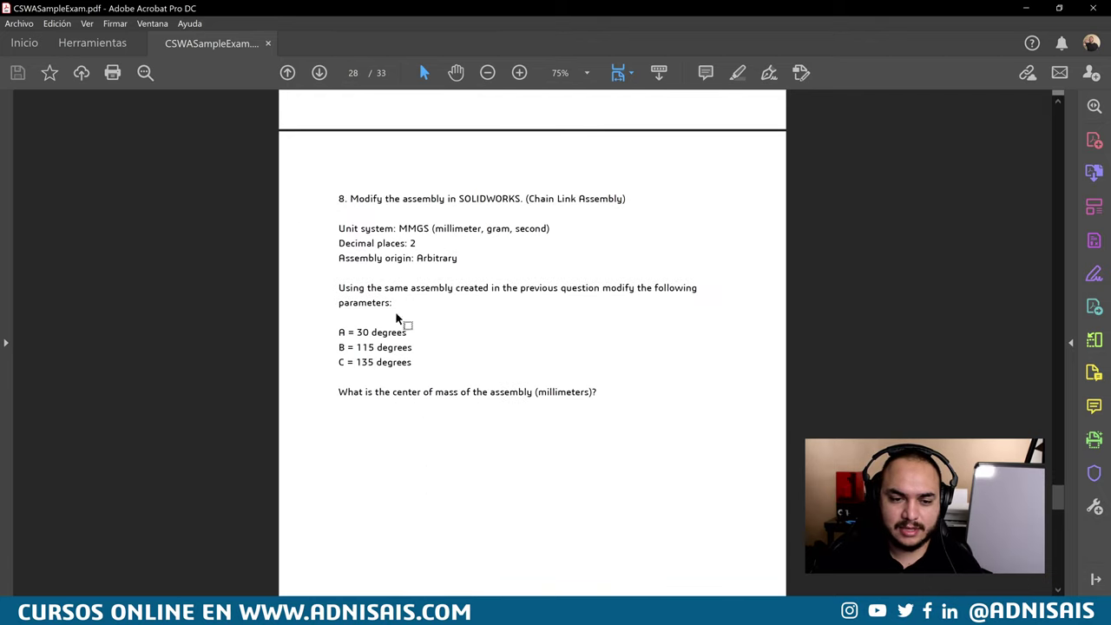
{"action": "left_click", "coordinate": [356, 332]}
{"action": "scroll", "coordinate": [546, 334], "scroll_direction": "up", "scroll_amount": 1}
{"action": "scroll", "coordinate": [550, 334], "scroll_direction": "up", "scroll_amount": 4}
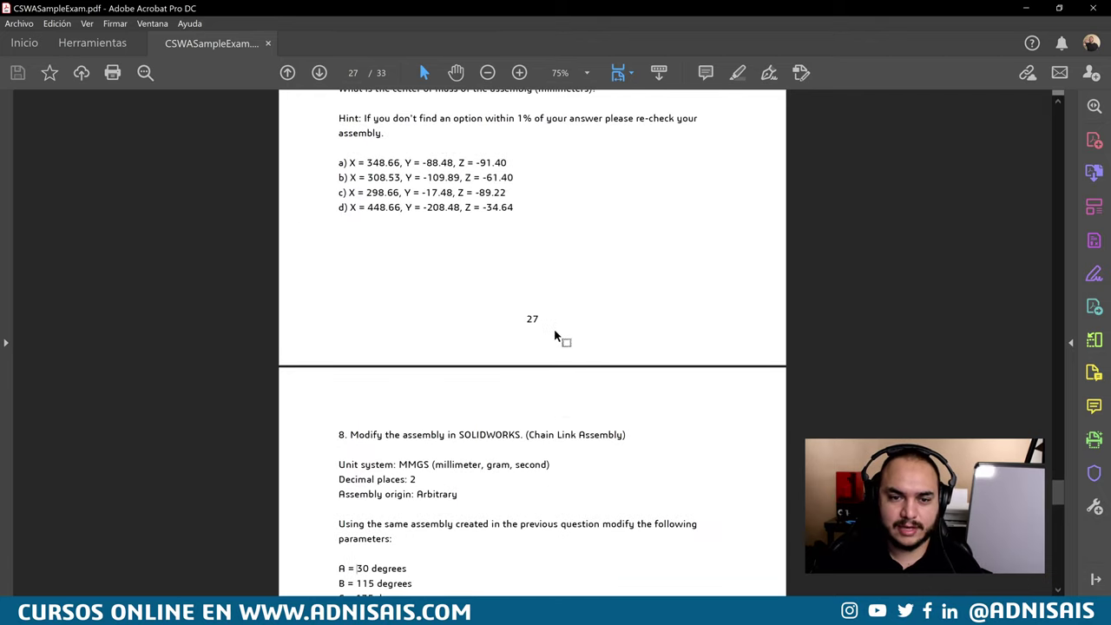
{"action": "scroll", "coordinate": [551, 336], "scroll_direction": "up", "scroll_amount": 2}
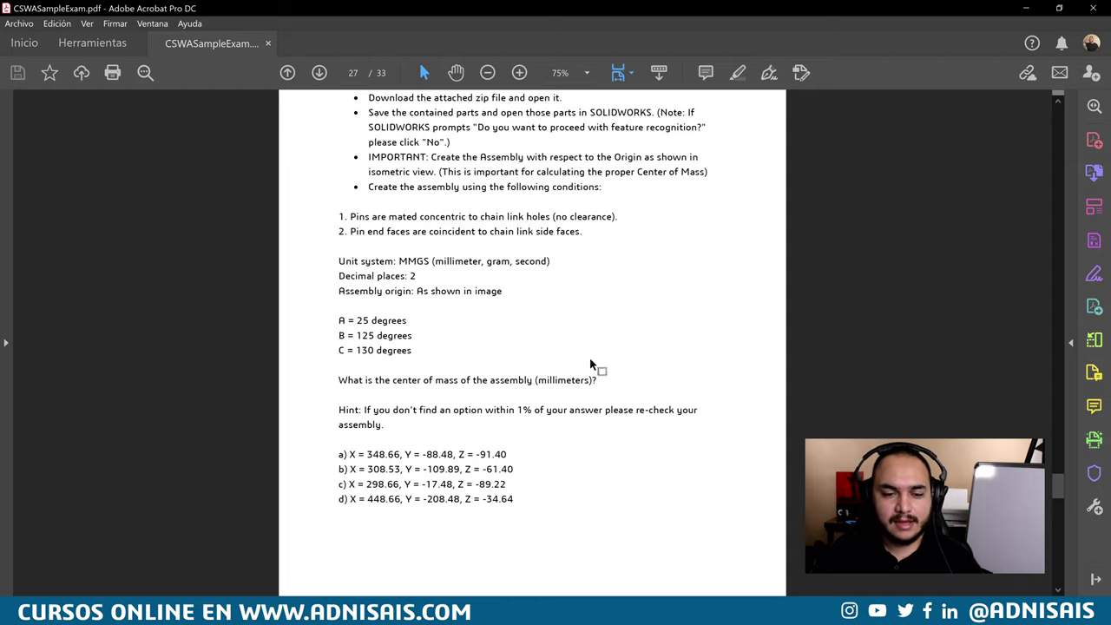
Scroll the exam PDF back up to page 26's chain-link assembly image
{"action": "scroll", "coordinate": [590, 365], "scroll_direction": "up", "scroll_amount": 2}
{"action": "scroll", "coordinate": [590, 365], "scroll_direction": "up", "scroll_amount": 5}
{"action": "scroll", "coordinate": [590, 360], "scroll_direction": "up", "scroll_amount": 4}
{"action": "scroll", "coordinate": [587, 354], "scroll_direction": "up", "scroll_amount": 5}
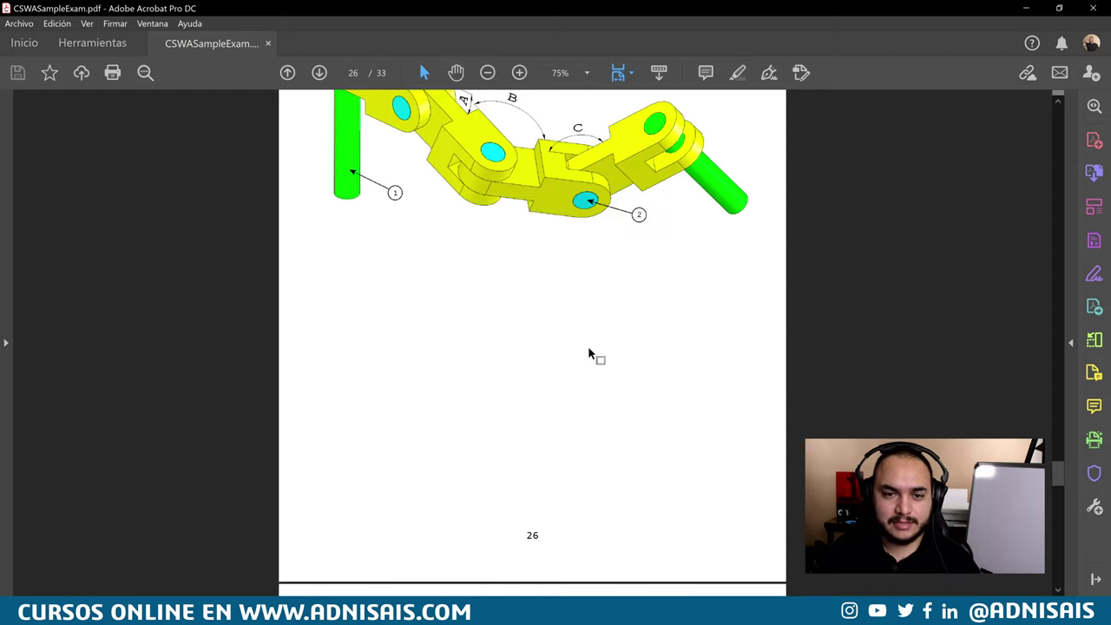
{"action": "scroll", "coordinate": [587, 354], "scroll_direction": "up", "scroll_amount": 4}
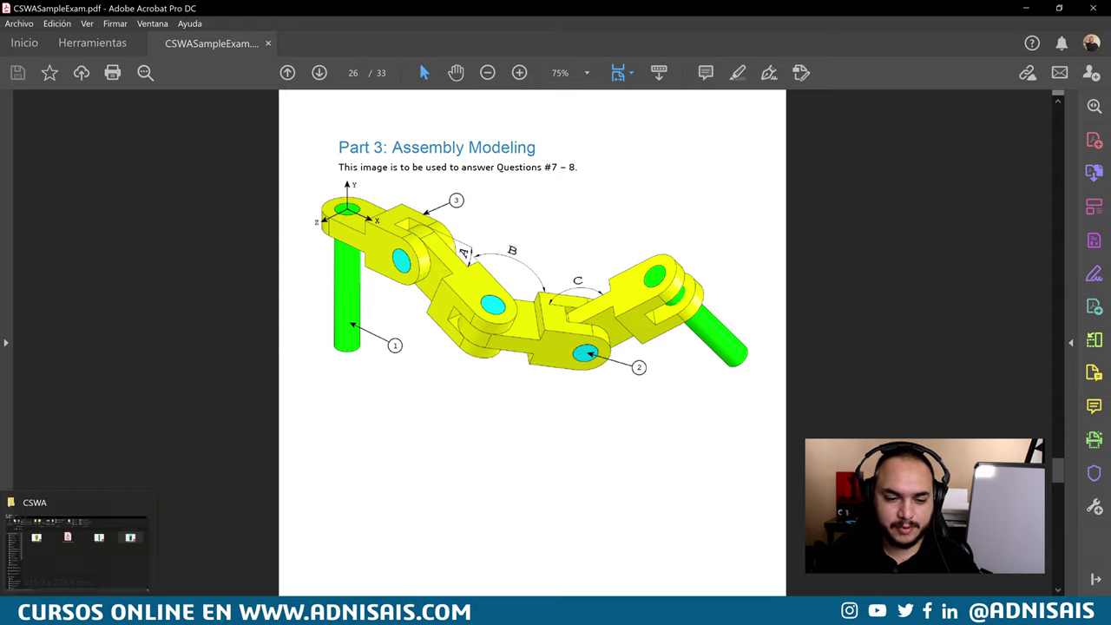
Open long_pin.SLDPRT from the CSWA folder and snap Acrobat to the right half of the screen
{"action": "left_click", "coordinate": [107, 576]}
{"action": "double_click", "coordinate": [722, 184]}
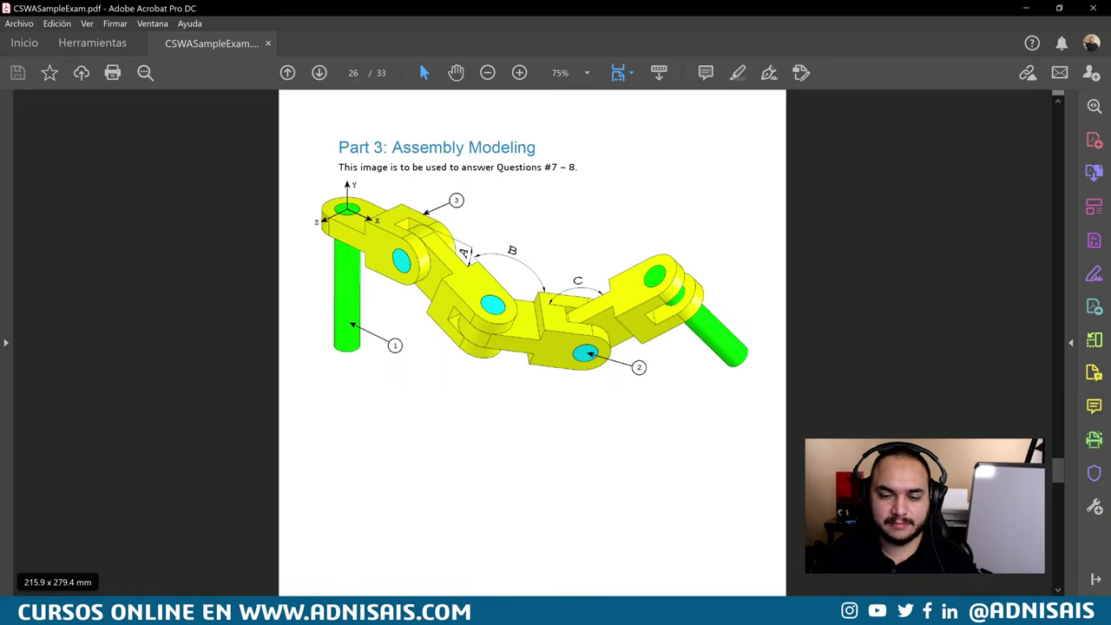
{"action": "key", "text": "alt+Tab"}
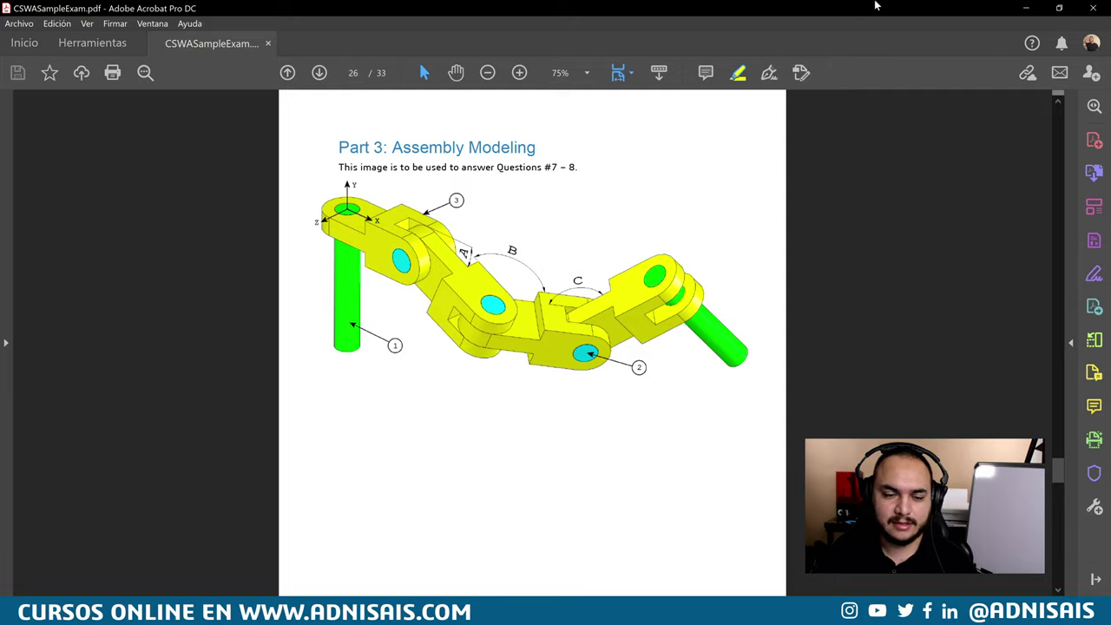
{"action": "left_click_drag", "start_coordinate": [737, 8], "coordinate": [1110, 61]}
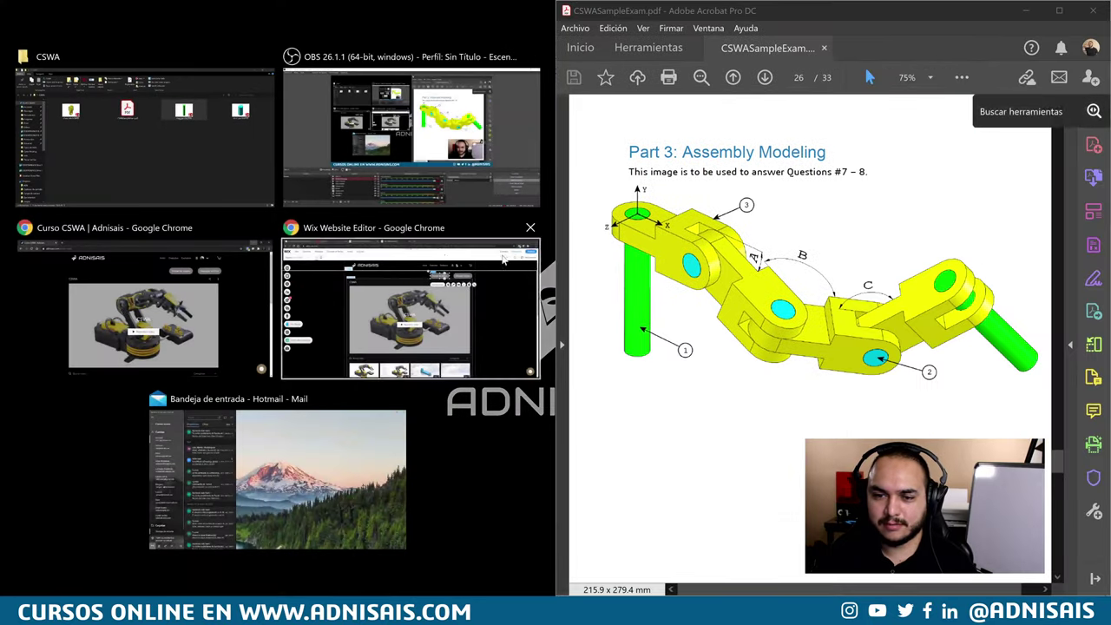
Dock the SOLIDWORKS window showing long_pin on the left half beside the exam PDF
{"action": "key", "text": "Escape"}
{"action": "key", "text": "alt+Tab"}
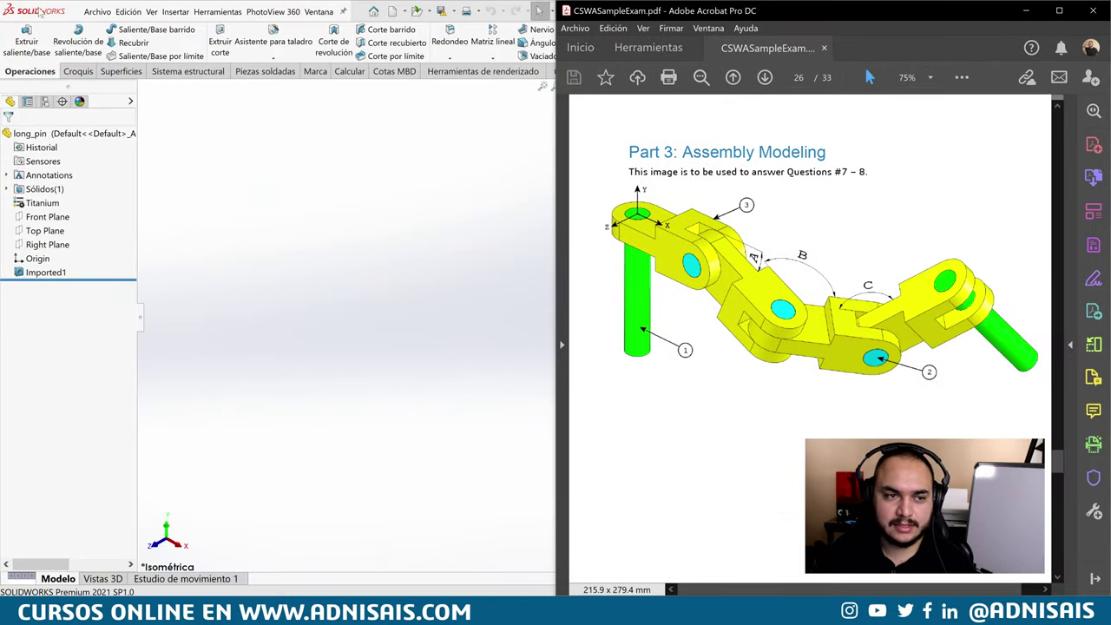
{"action": "left_click_drag", "start_coordinate": [41, 13], "coordinate": [39, 17]}
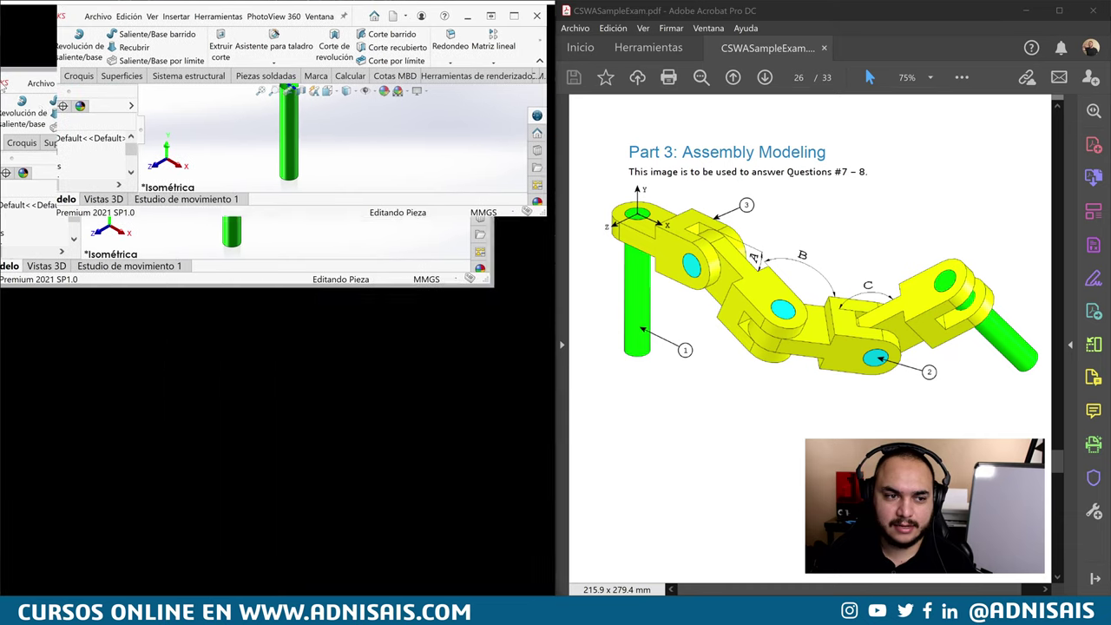
{"action": "left_click_drag", "start_coordinate": [3, 82], "coordinate": [1, 84]}
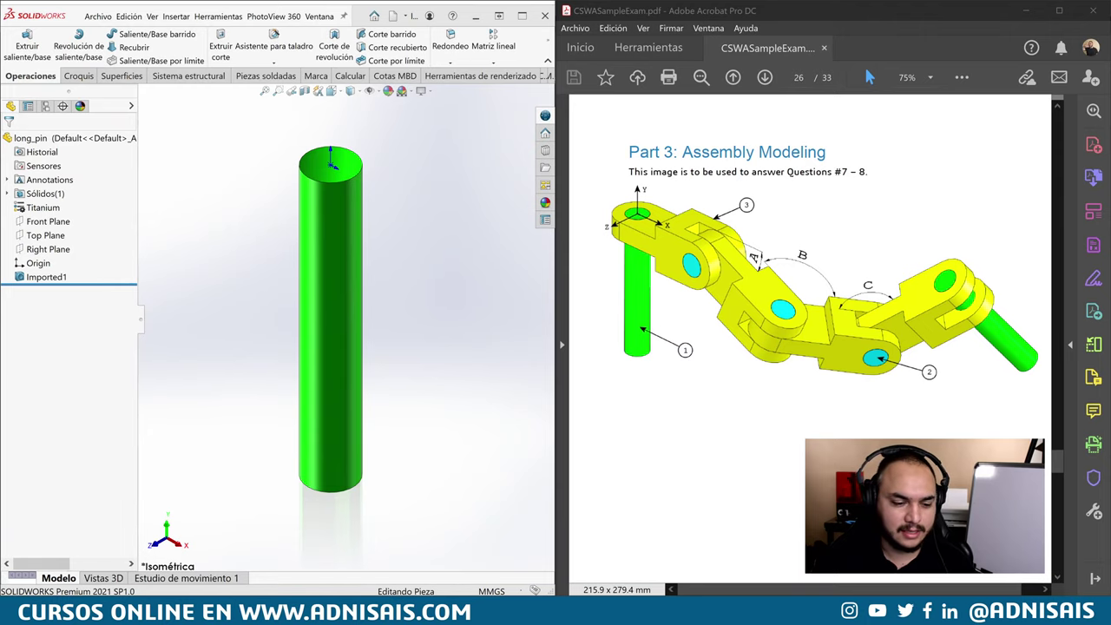
{"action": "left_click", "coordinate": [235, 526]}
{"action": "scroll", "coordinate": [560, 168], "scroll_direction": "down", "scroll_amount": 3}
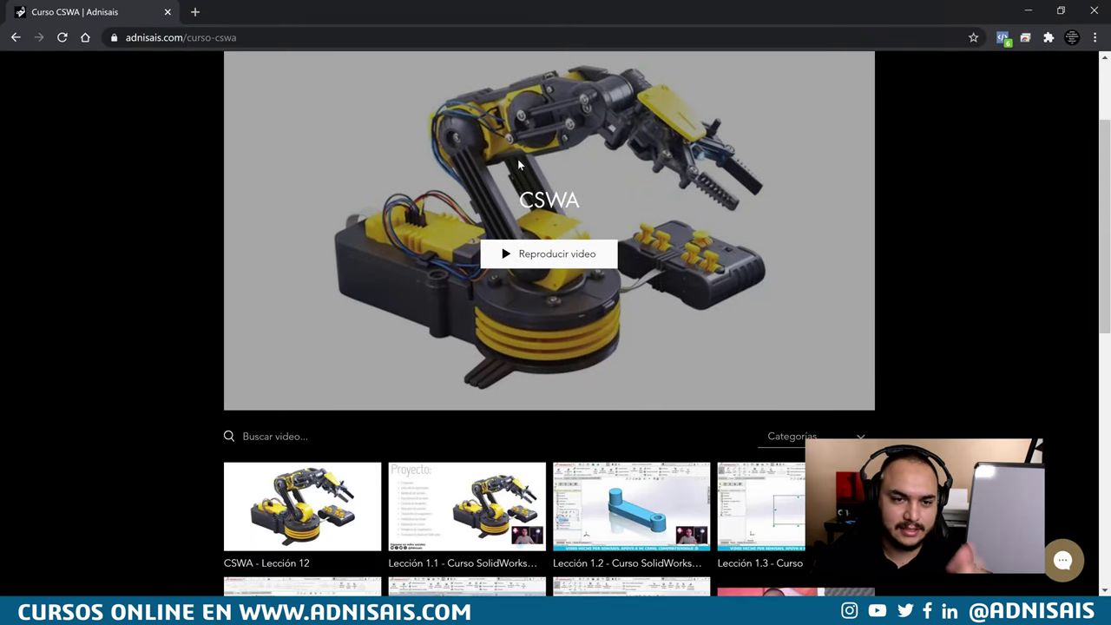
{"action": "scroll", "coordinate": [608, 196], "scroll_direction": "down", "scroll_amount": 1}
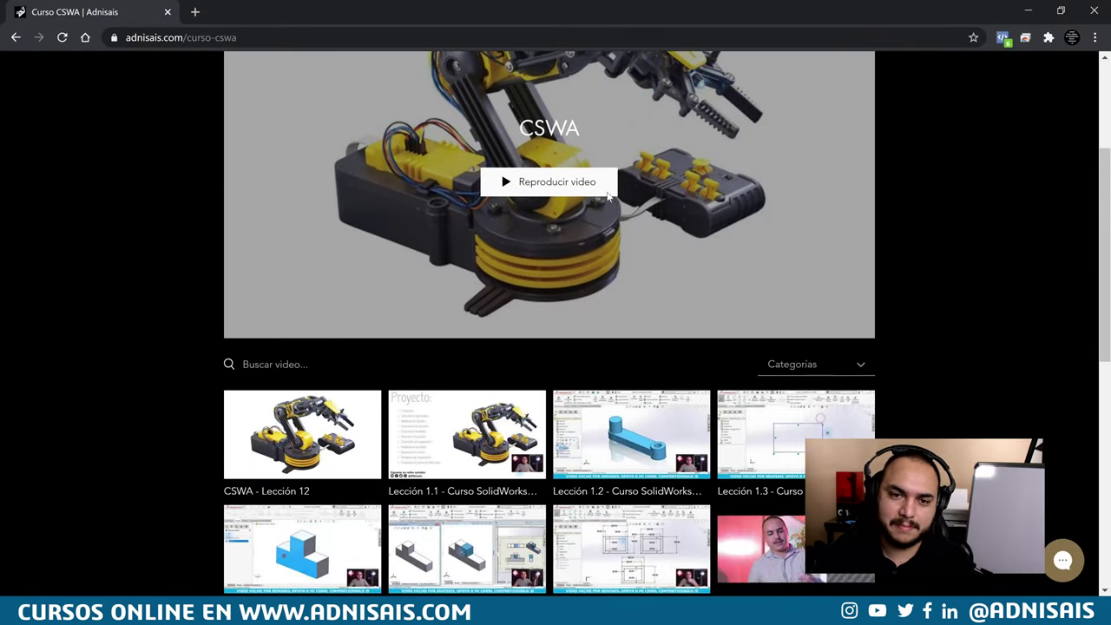
{"action": "scroll", "coordinate": [608, 196], "scroll_direction": "down", "scroll_amount": 1}
{"action": "scroll", "coordinate": [610, 193], "scroll_direction": "down", "scroll_amount": 2}
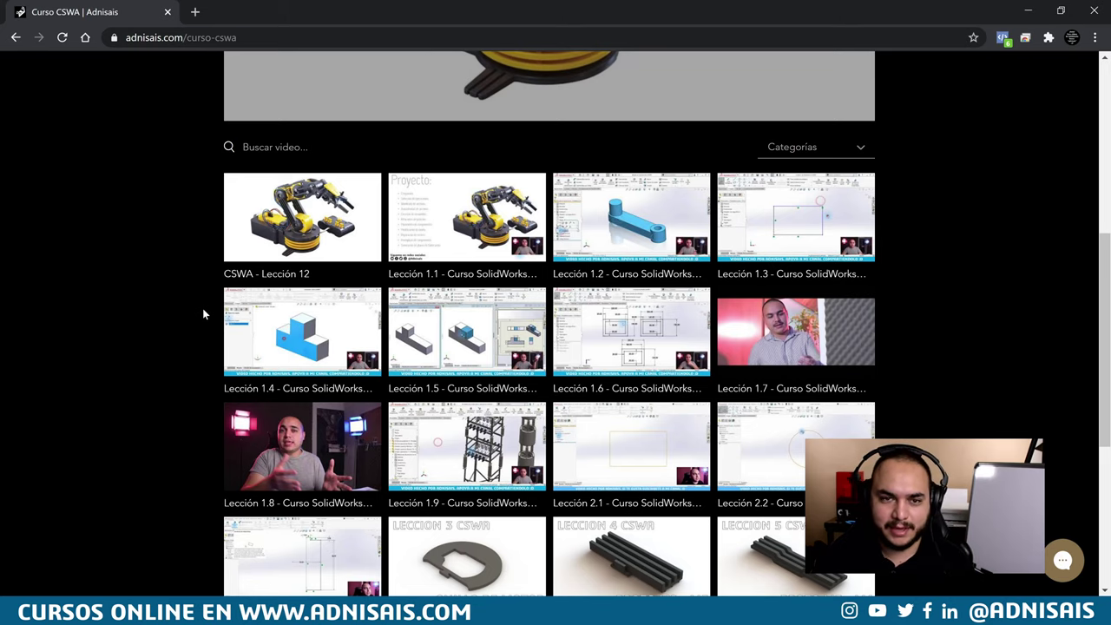
{"action": "scroll", "coordinate": [825, 329], "scroll_direction": "down", "scroll_amount": 1}
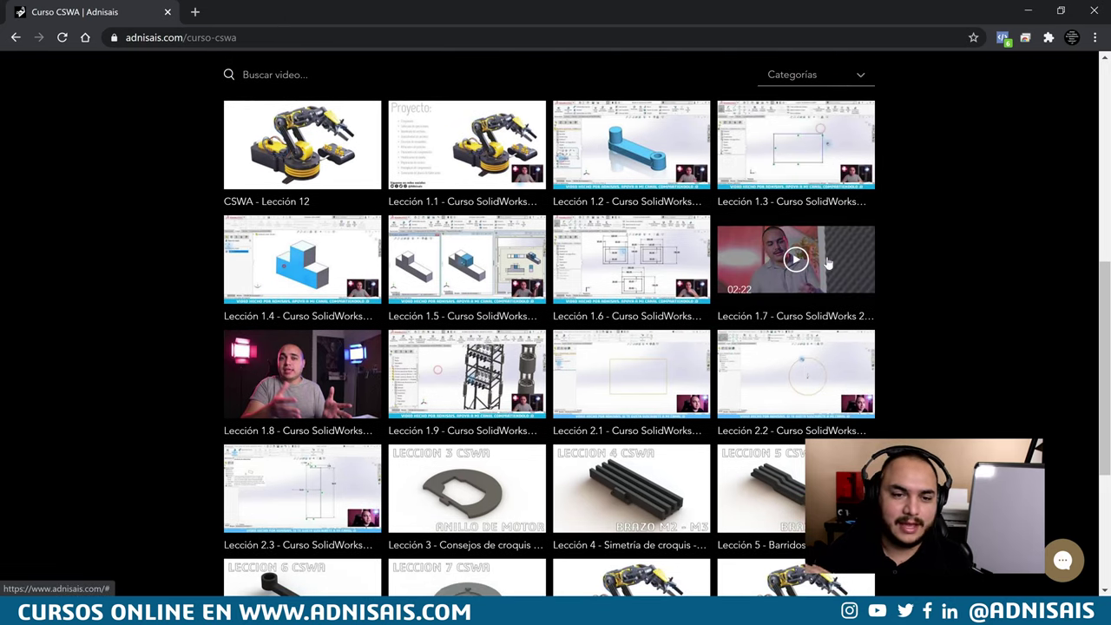
{"action": "mouse_move", "coordinate": [302, 217]}
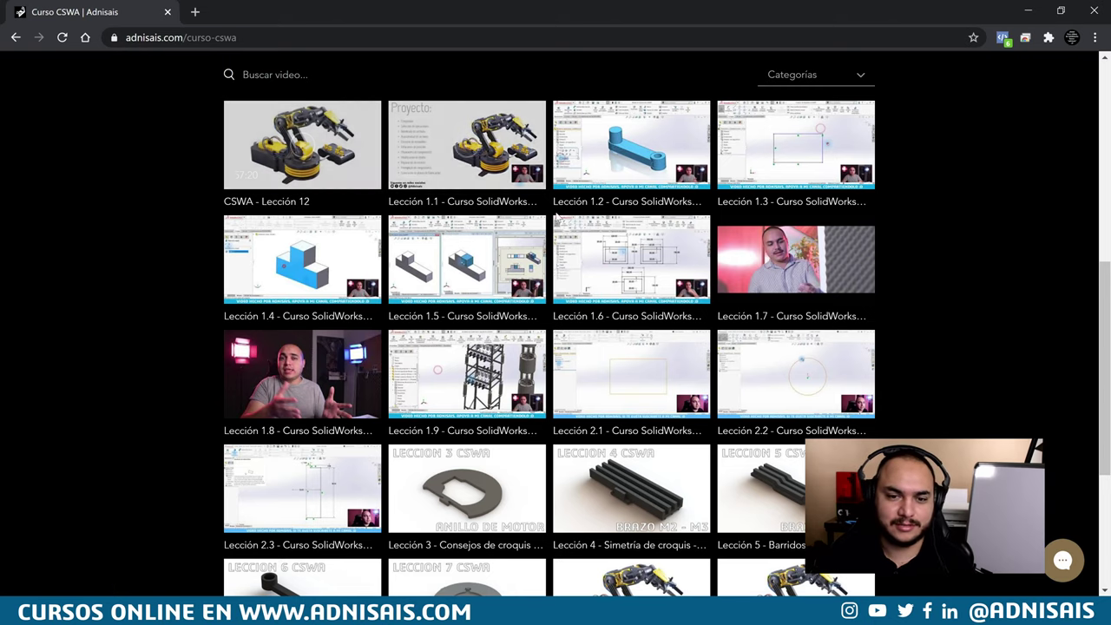
{"action": "scroll", "coordinate": [796, 174], "scroll_direction": "down", "scroll_amount": 3}
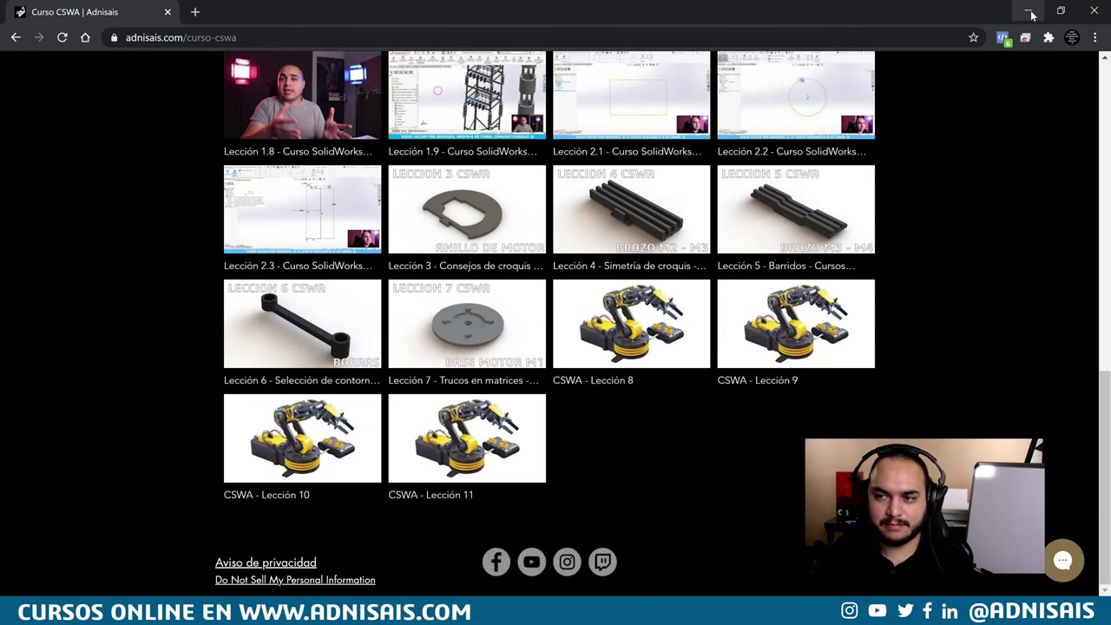
{"action": "left_click", "coordinate": [1027, 10]}
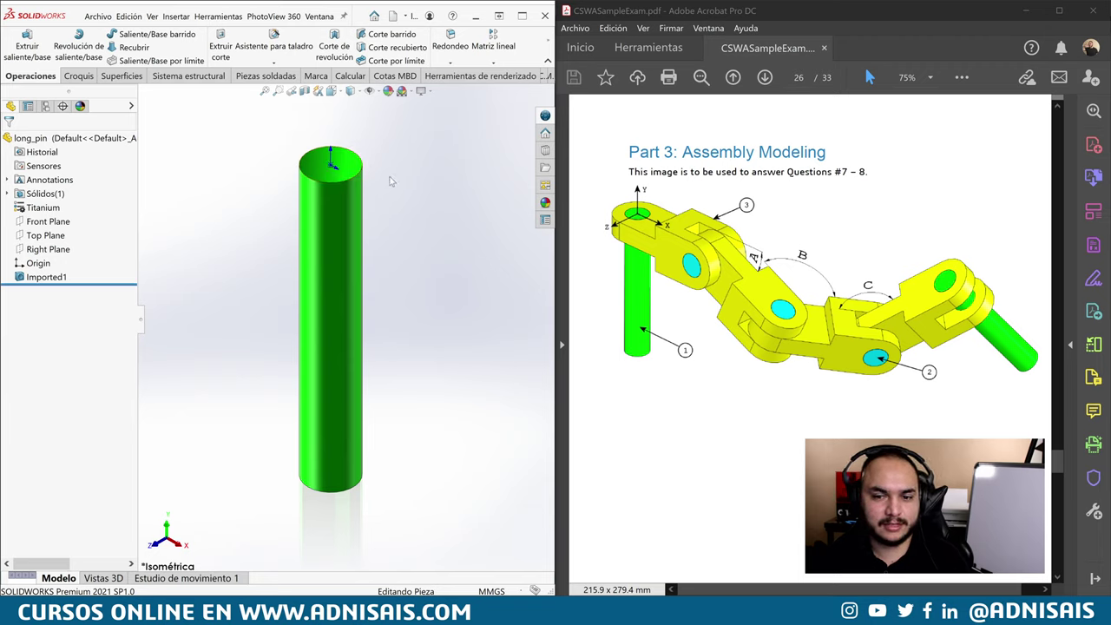
Use Archivo > Crear ensamblaje desde pieza on long_pin and widen the Empezar ensamblaje panel
{"action": "left_click", "coordinate": [99, 17]}
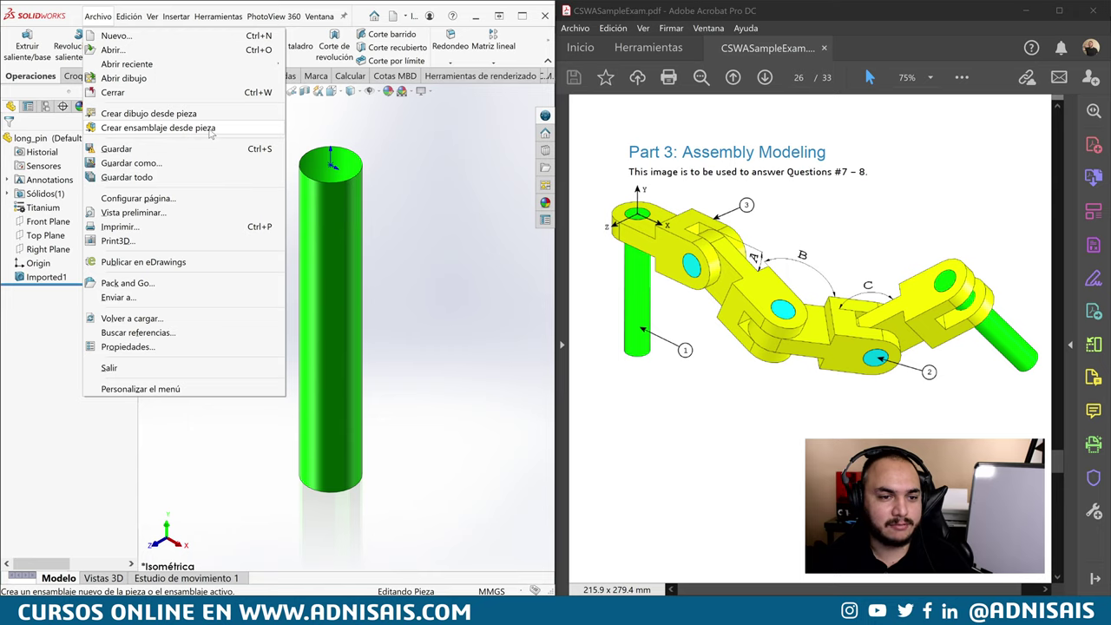
{"action": "left_click", "coordinate": [147, 128]}
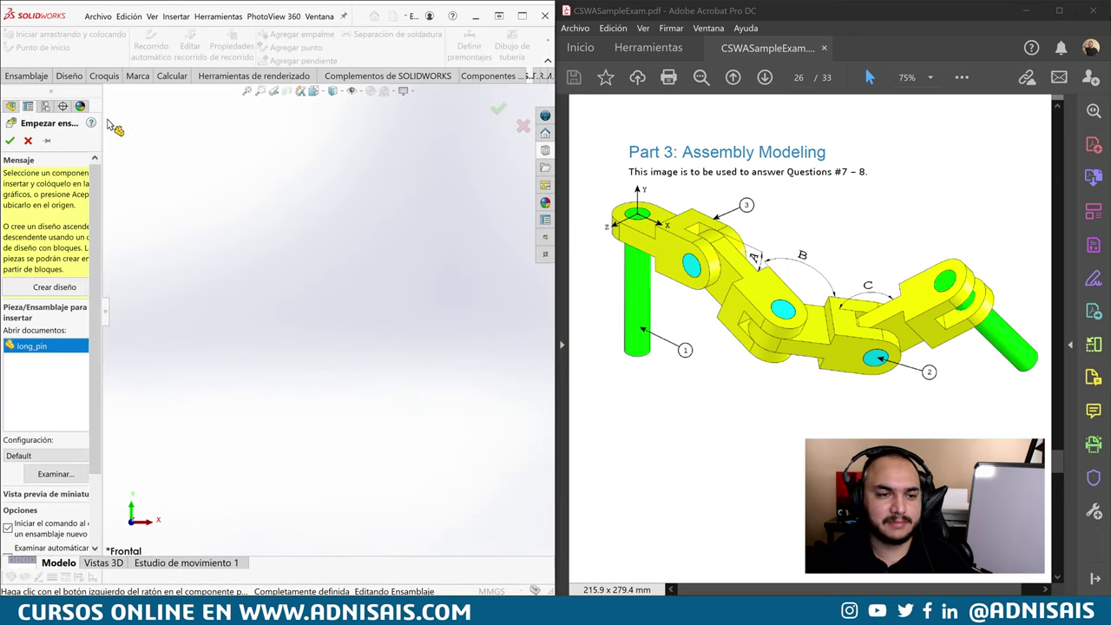
{"action": "left_click_drag", "start_coordinate": [102, 109], "coordinate": [172, 108]}
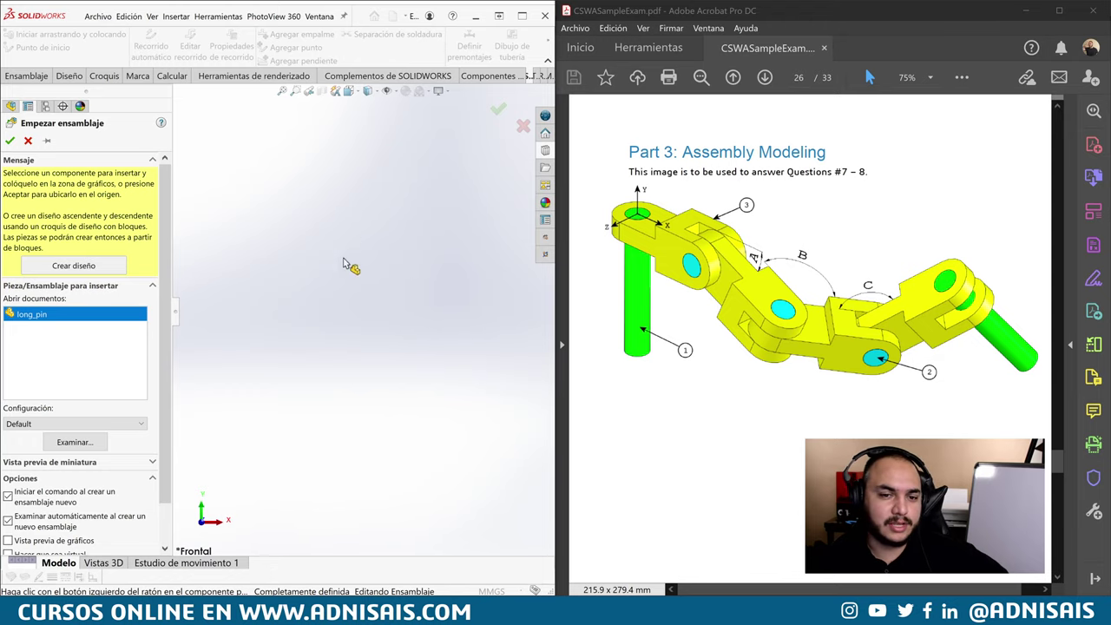
Show origins in the graphics area and turn on Vista previa de gráficos
{"action": "left_click", "coordinate": [395, 92]}
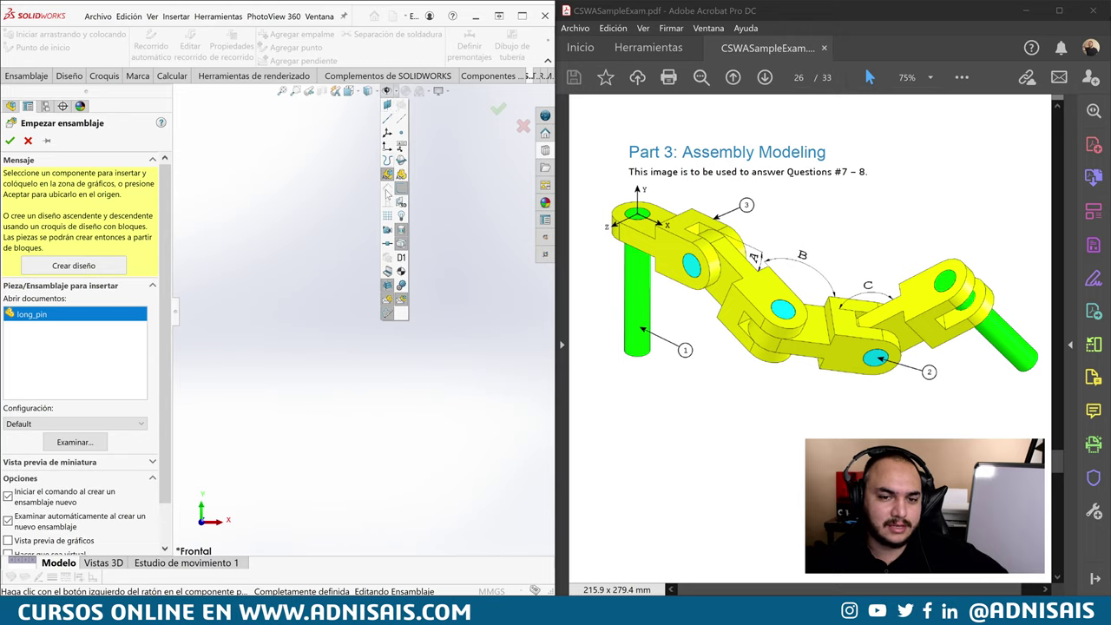
{"action": "left_click", "coordinate": [388, 146]}
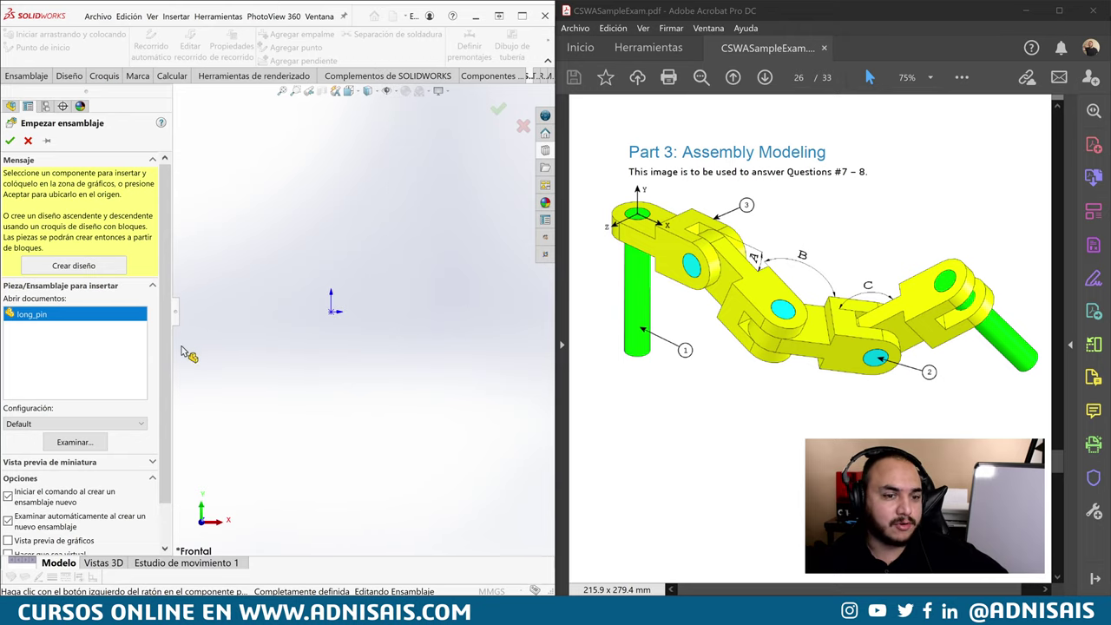
{"action": "scroll", "coordinate": [35, 486], "scroll_direction": "down", "scroll_amount": 2}
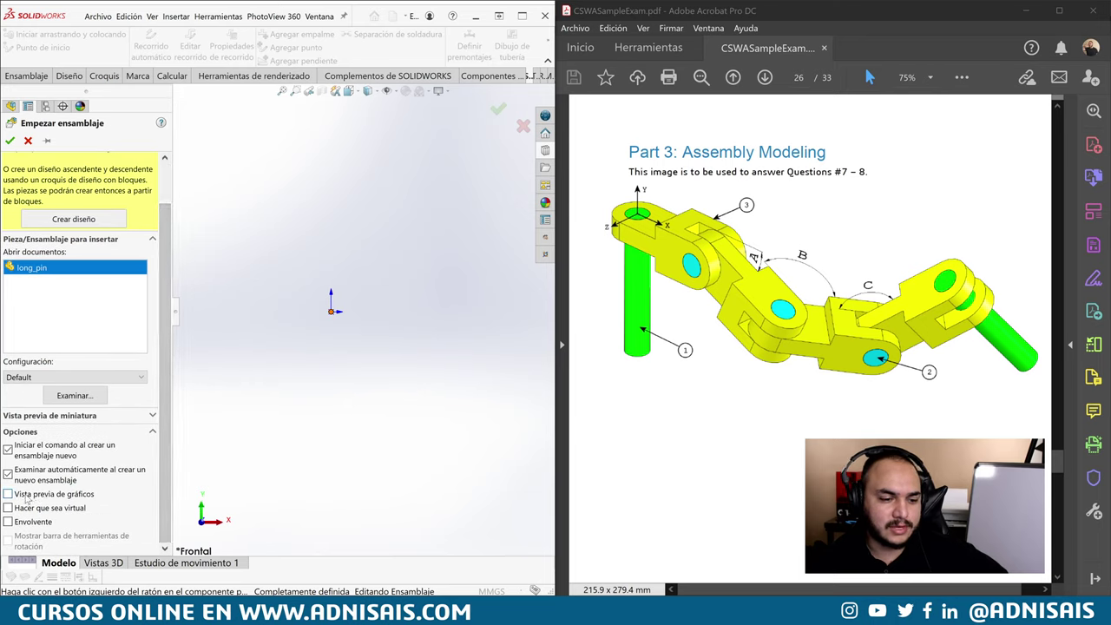
{"action": "left_click", "coordinate": [26, 495]}
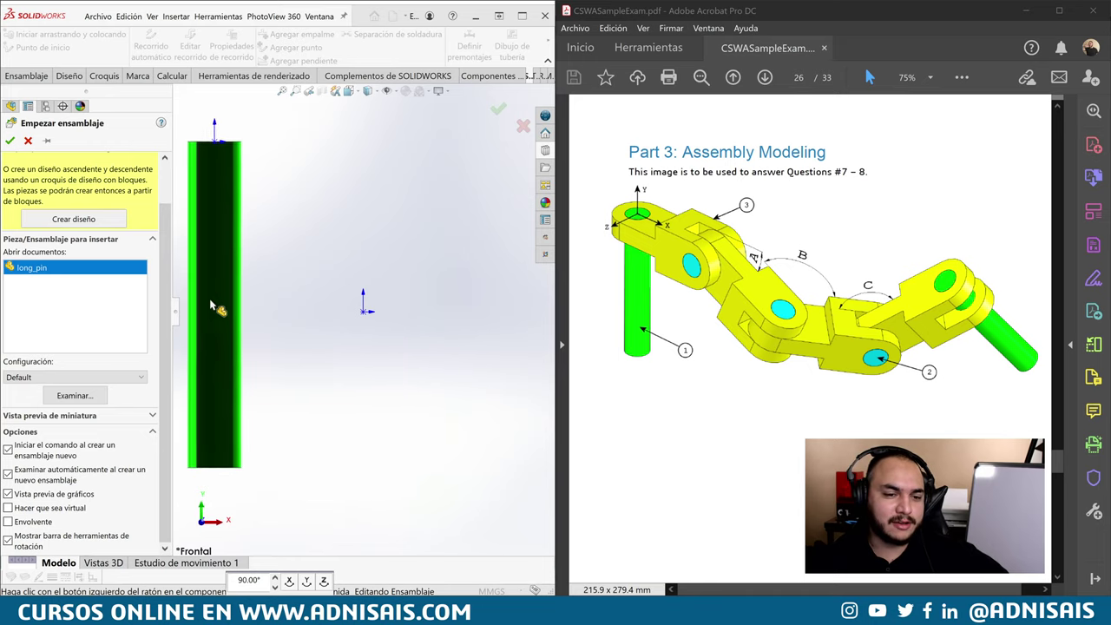
{"action": "scroll", "coordinate": [130, 208], "scroll_direction": "up", "scroll_amount": 2}
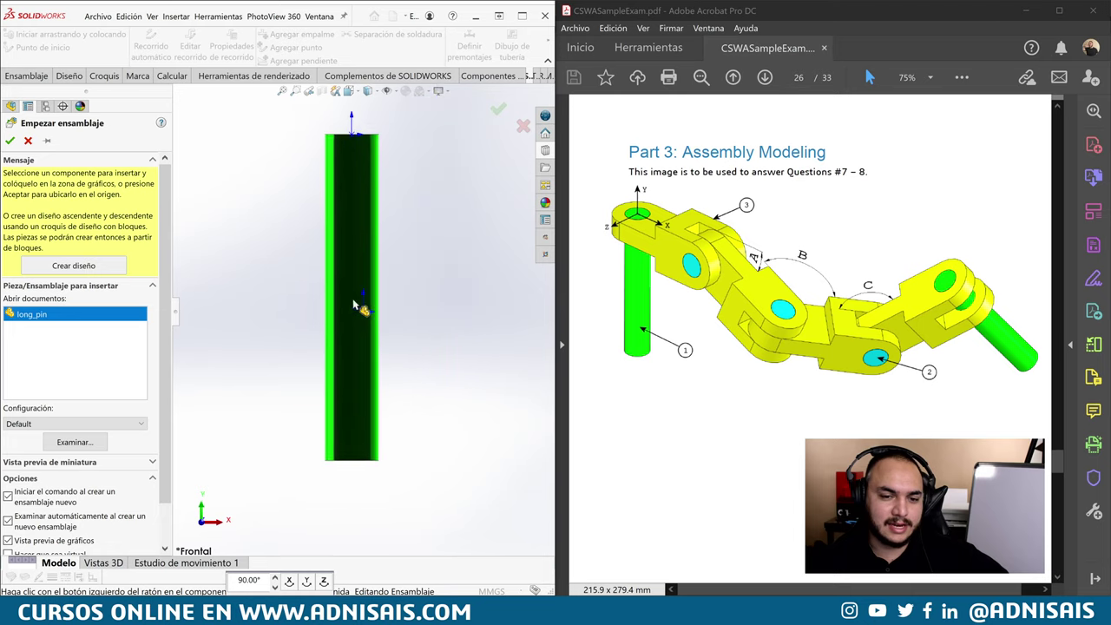
Place long_pin with its top at the assembly origin and switch to isometric view
{"action": "left_click", "coordinate": [362, 296]}
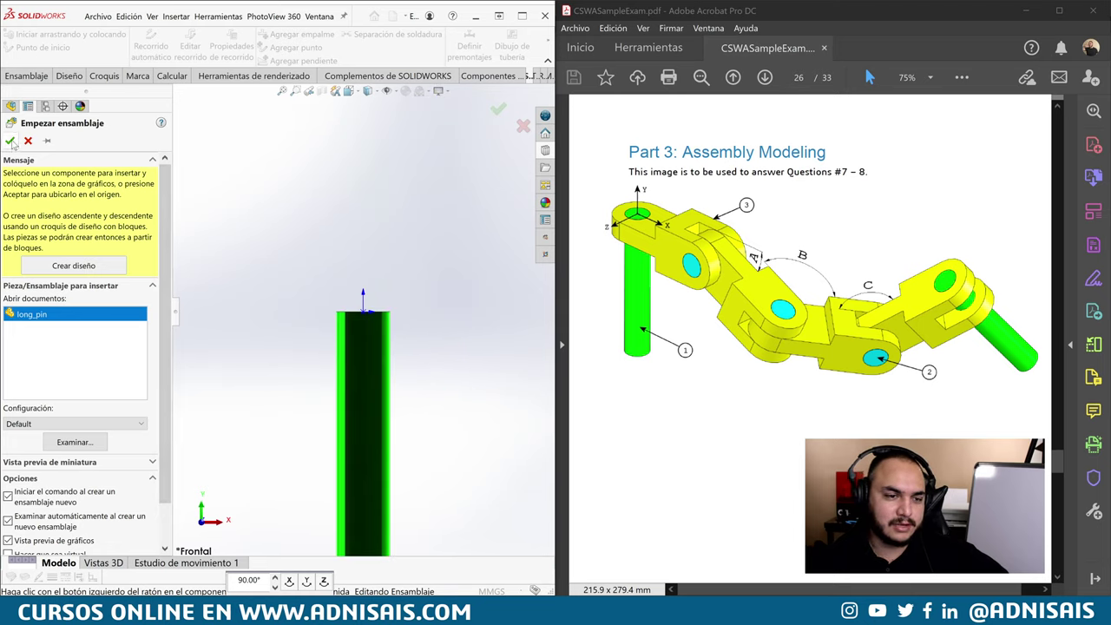
{"action": "left_click", "coordinate": [10, 141]}
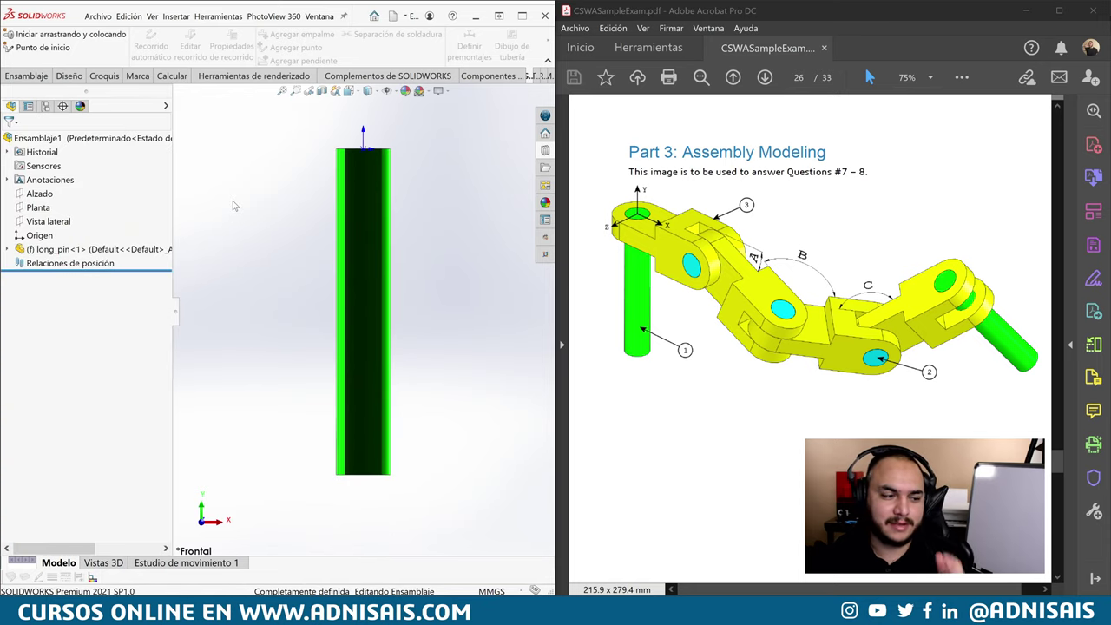
{"action": "key", "text": "ctrl+7"}
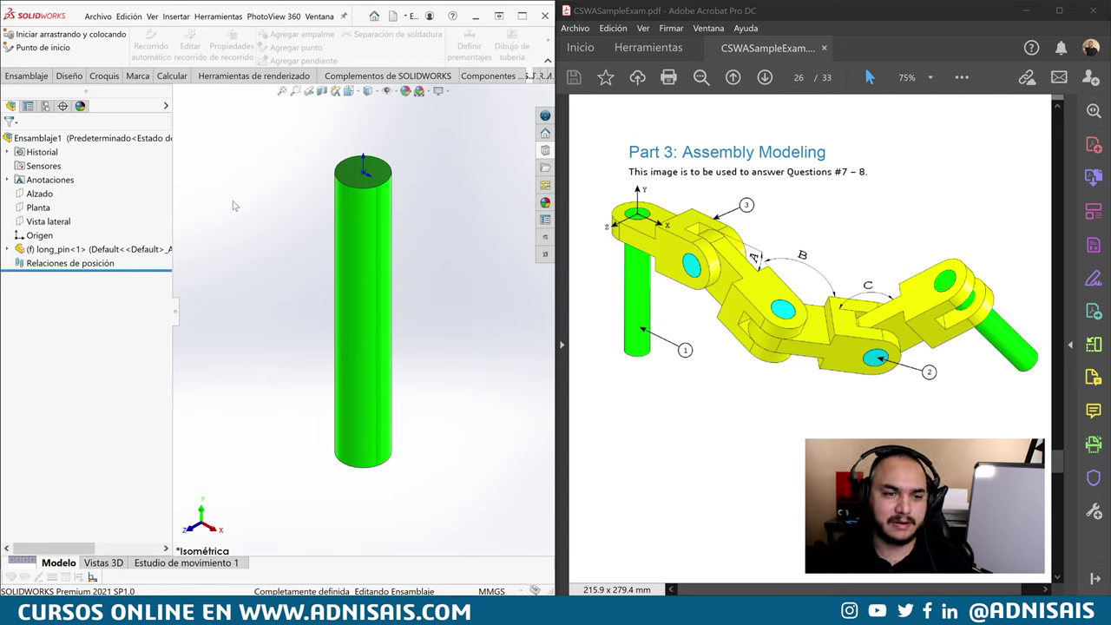
{"action": "left_click", "coordinate": [40, 236]}
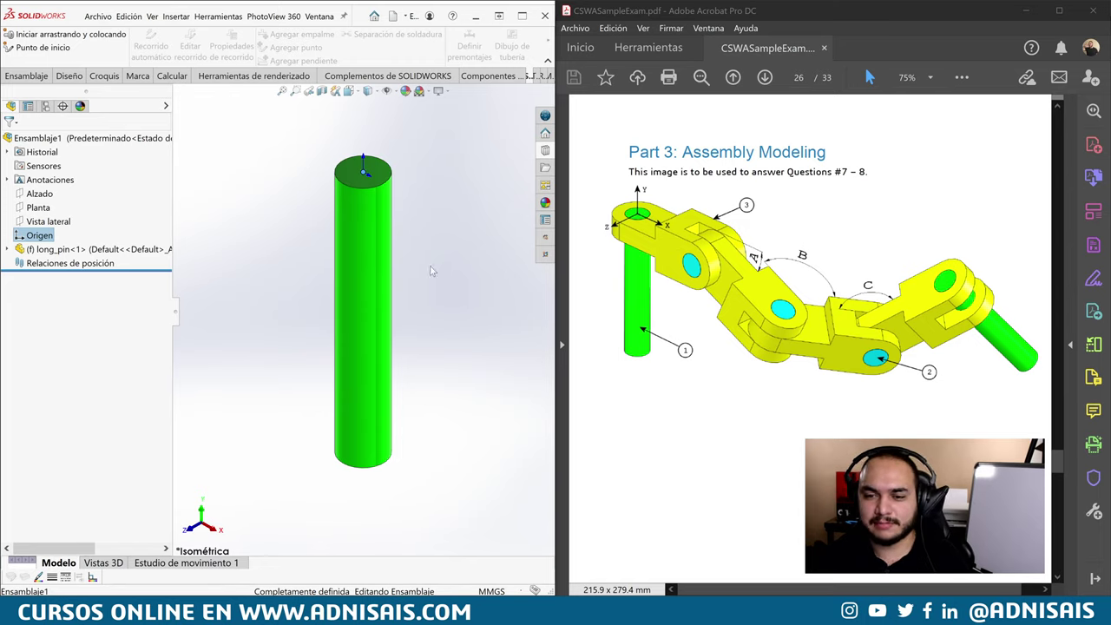
Drag chain_link.SLDPRT and short_pin.SLDPRT from the CSWA folder into the assembly viewport
{"action": "key", "text": "z"}
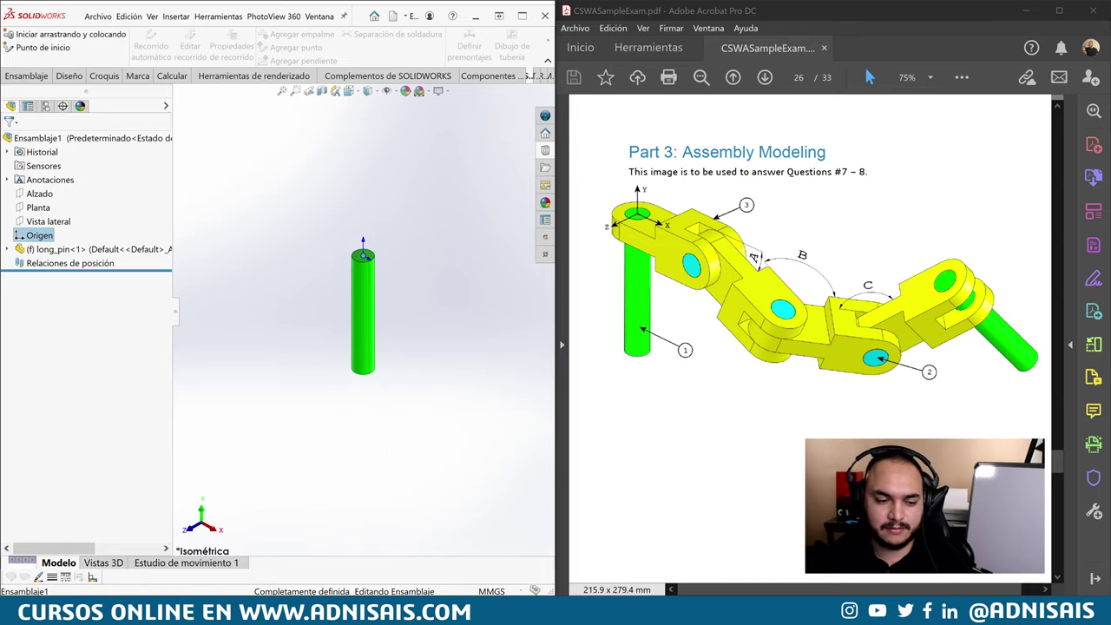
{"action": "left_click", "coordinate": [78, 542]}
{"action": "left_click_drag", "start_coordinate": [599, 6], "coordinate": [756, 73]}
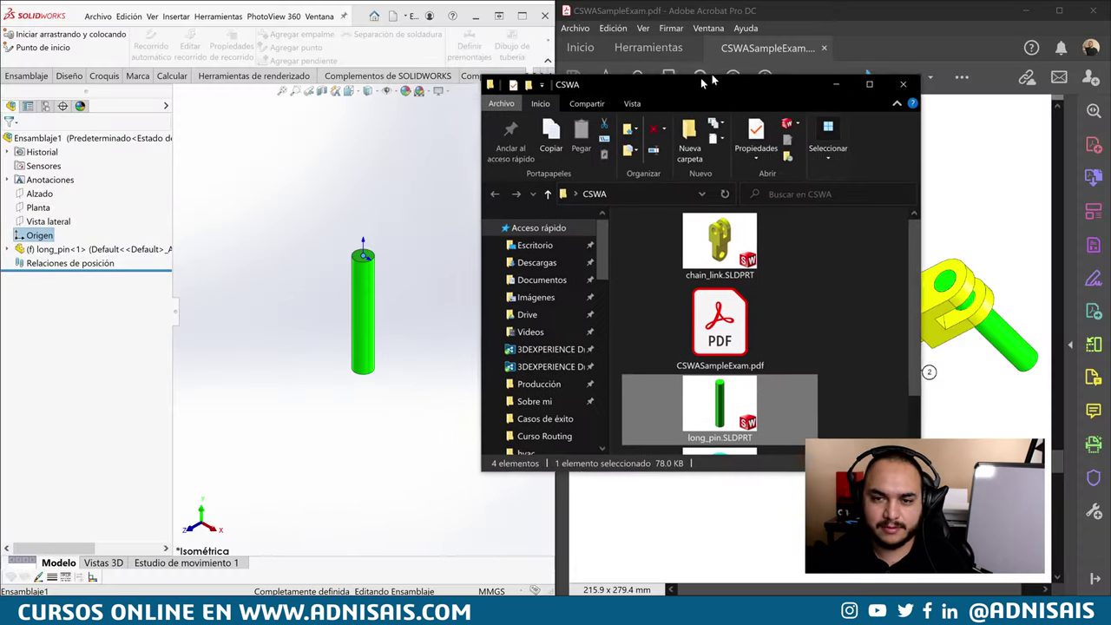
{"action": "left_click", "coordinate": [757, 246]}
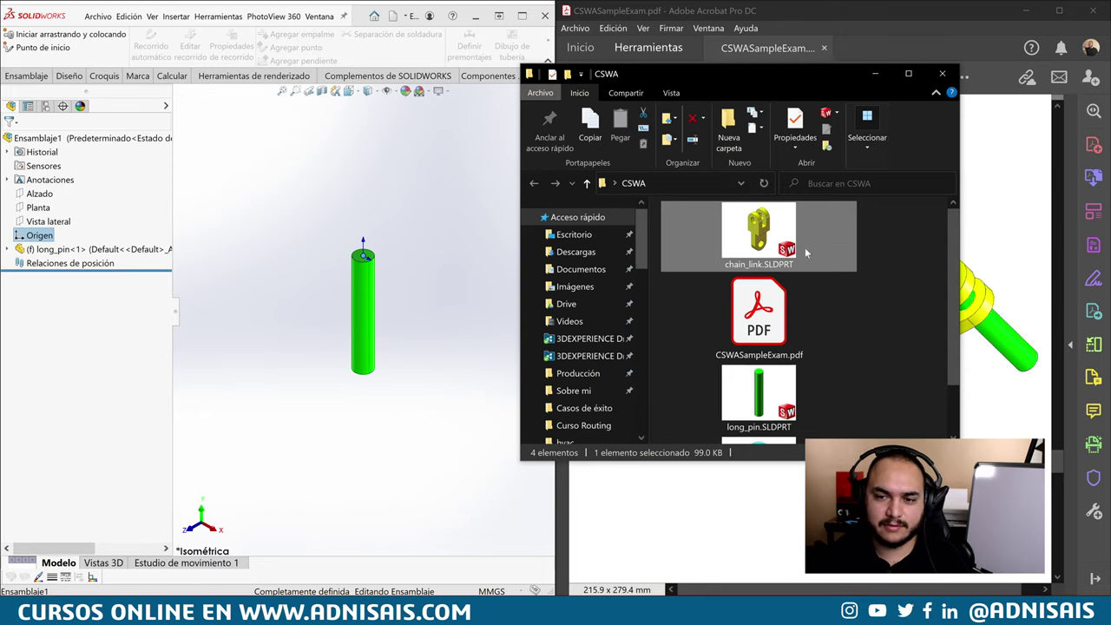
{"action": "left_click_drag", "start_coordinate": [762, 233], "coordinate": [394, 170]}
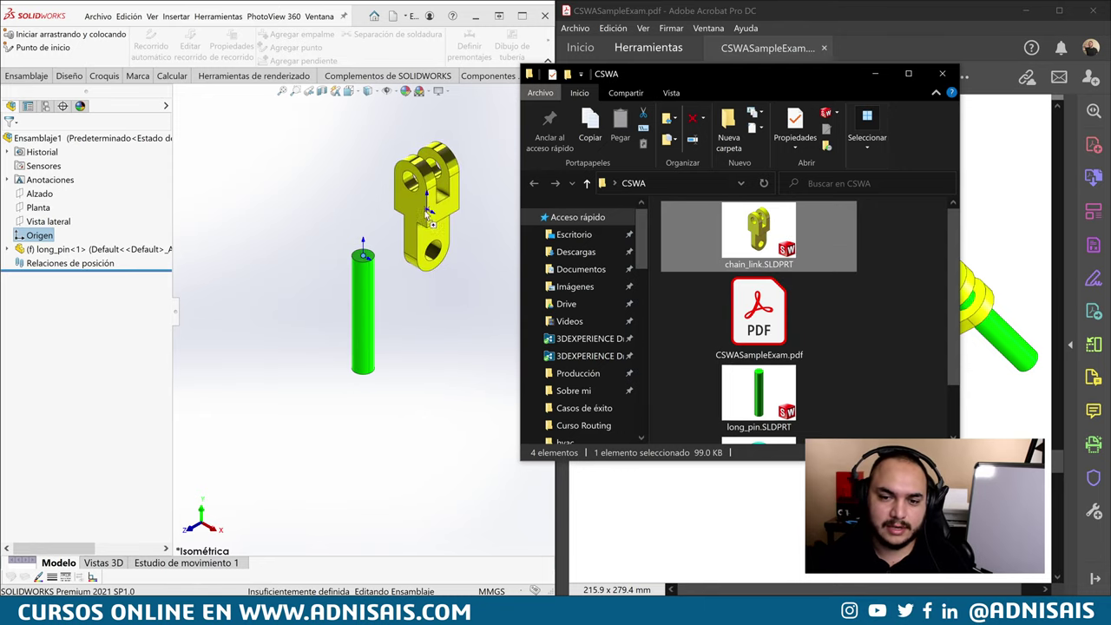
{"action": "scroll", "coordinate": [873, 295], "scroll_direction": "down", "scroll_amount": 2}
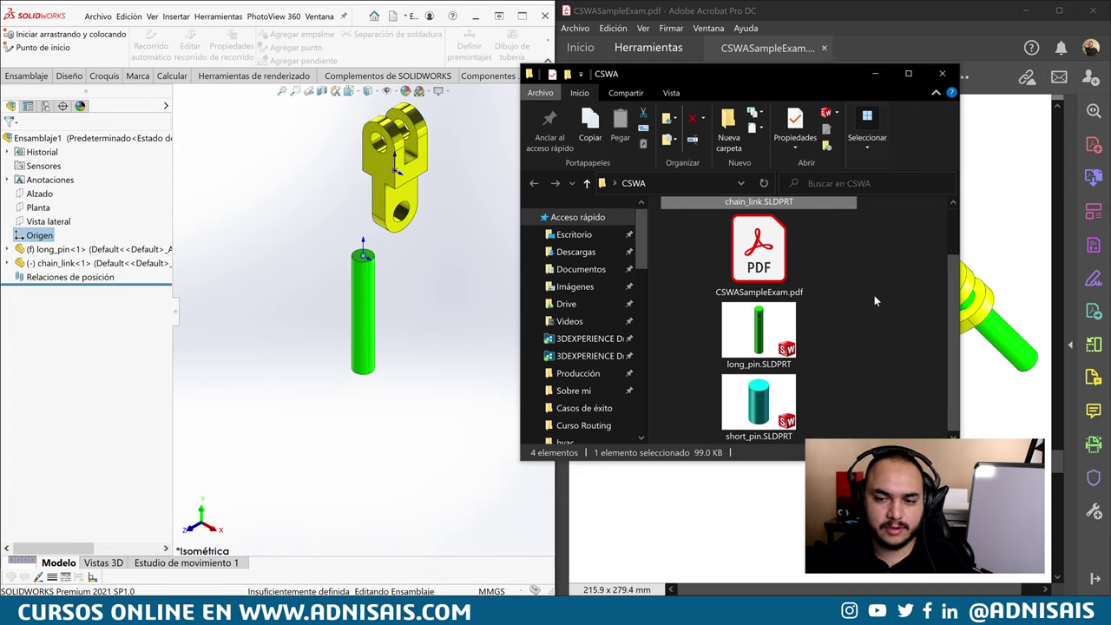
{"action": "left_click_drag", "start_coordinate": [758, 400], "coordinate": [234, 243]}
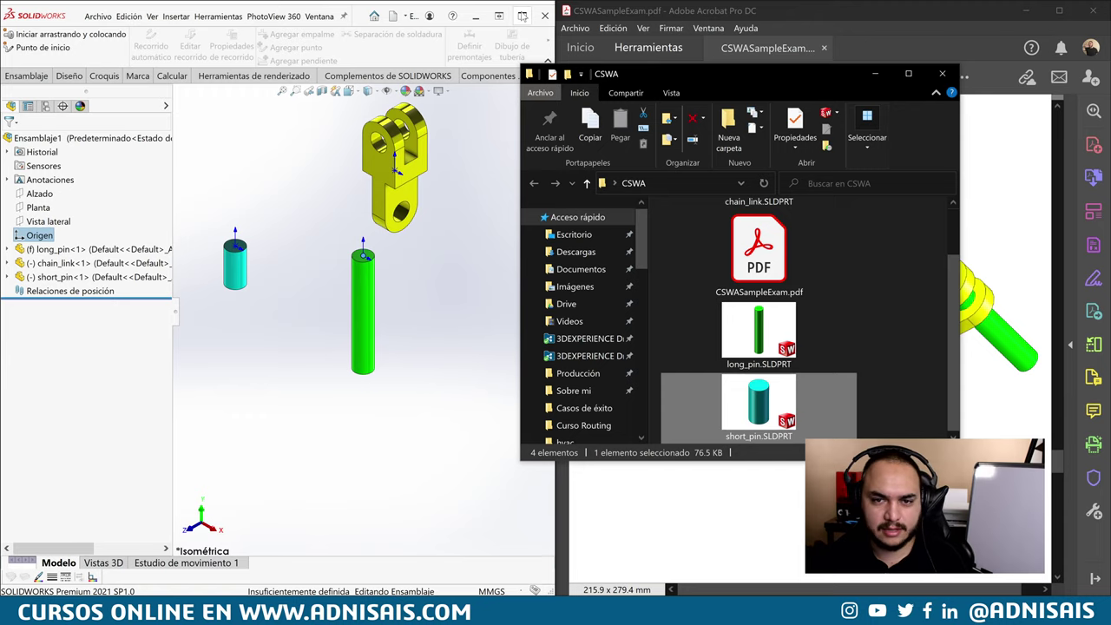
Rotate chain_link to lie horizontal and SmartMate its end hole onto long_pin's top
{"action": "left_click", "coordinate": [874, 73]}
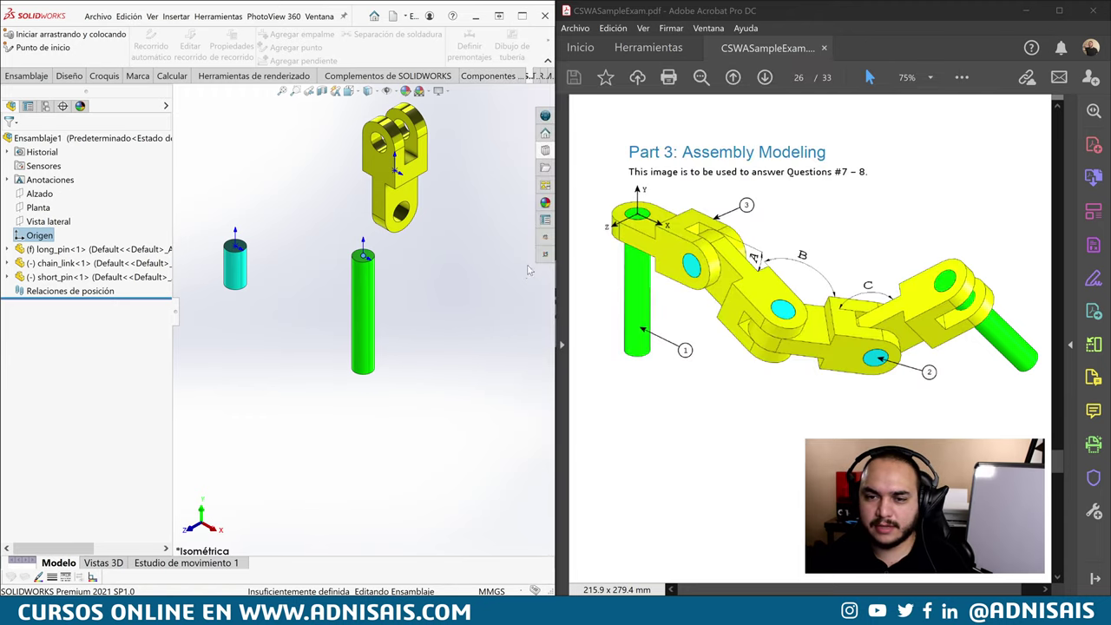
{"action": "left_click", "coordinate": [449, 266]}
{"action": "scroll", "coordinate": [447, 264], "scroll_direction": "up", "scroll_amount": 2}
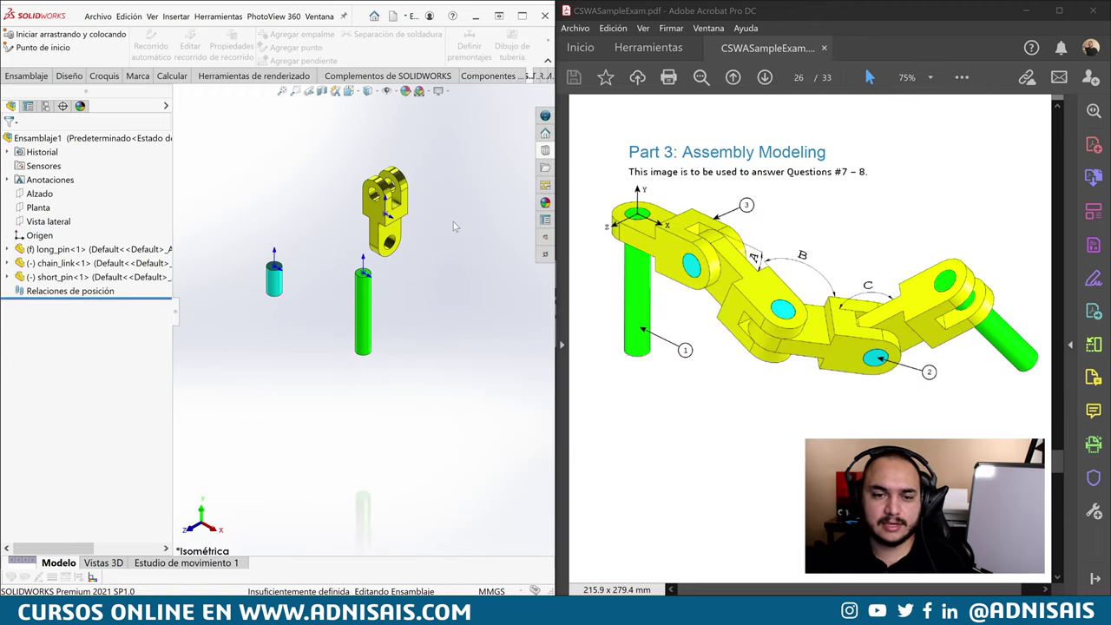
{"action": "left_click", "coordinate": [384, 199]}
{"action": "right_click_drag", "start_coordinate": [384, 198], "coordinate": [458, 299]}
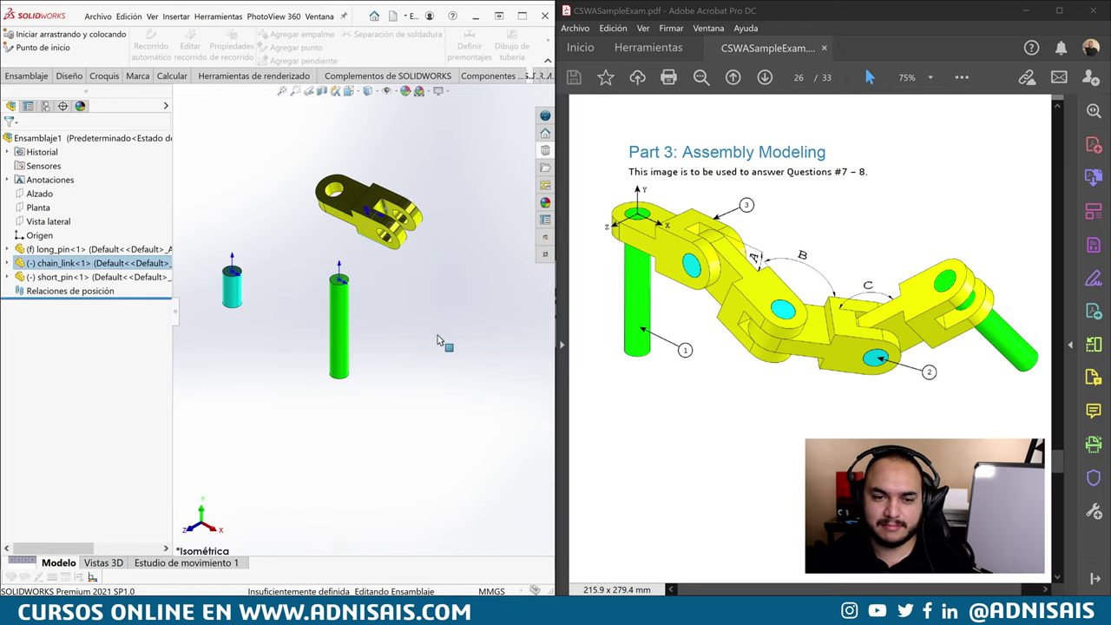
{"action": "left_click", "coordinate": [392, 283]}
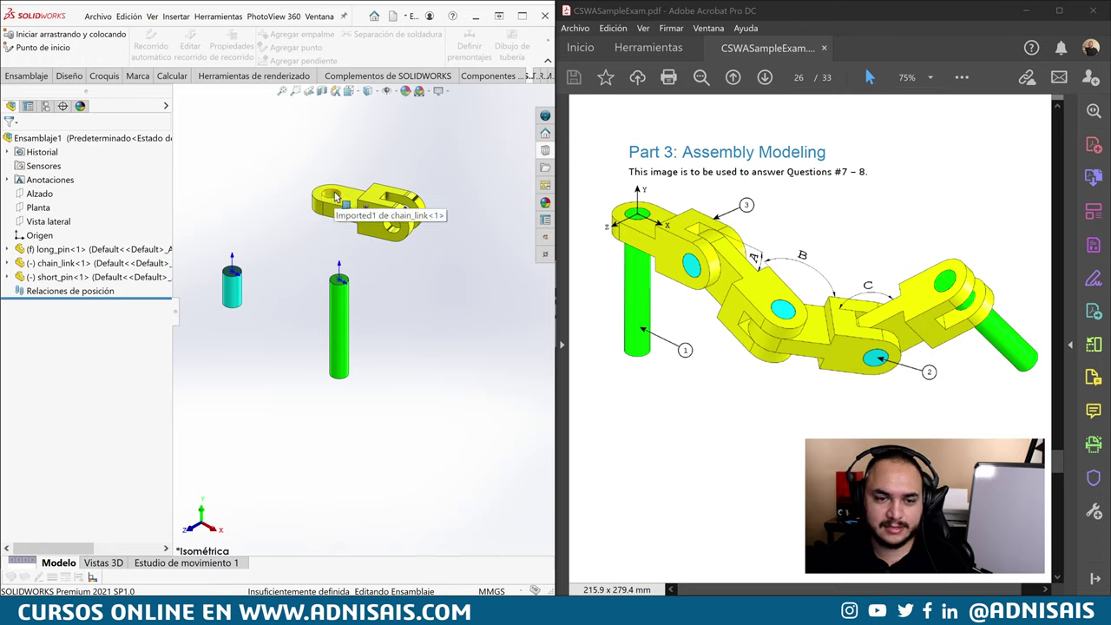
{"action": "mouse_move", "coordinate": [342, 199]}
{"action": "left_mouse_down", "text": "alt"}
{"action": "mouse_move", "coordinate": [341, 331]}
{"action": "mouse_move", "coordinate": [374, 296]}
{"action": "left_mouse_up", "text": "alt"}
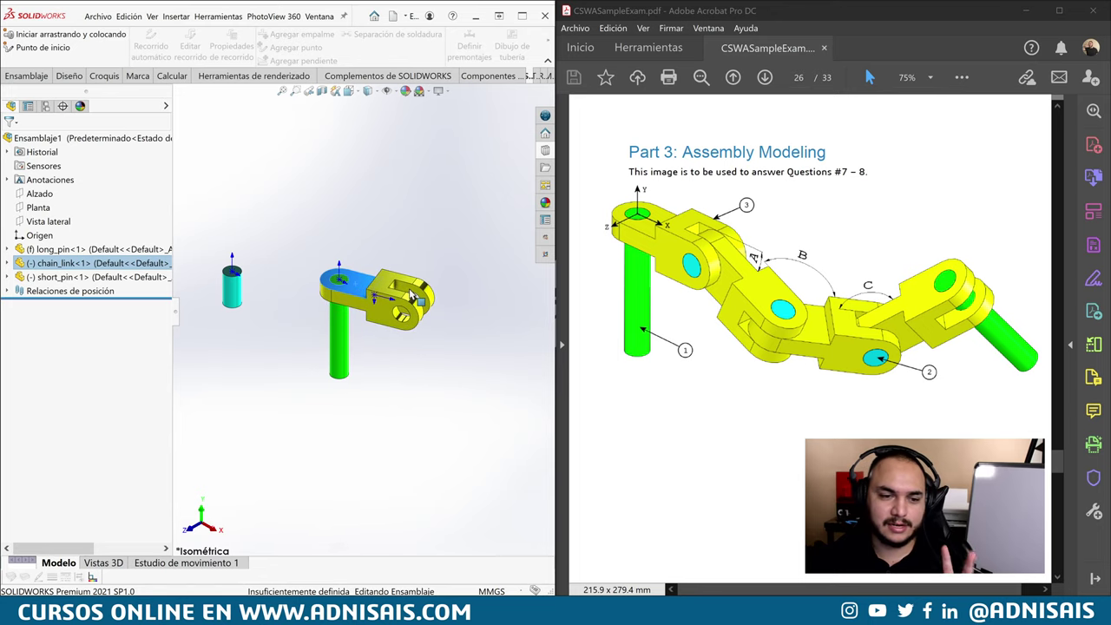
Review the Concéntrica1 and Coincidente1 mates and swing the chain link around the pin
{"action": "left_click", "coordinate": [7, 291]}
{"action": "left_click", "coordinate": [55, 306]}
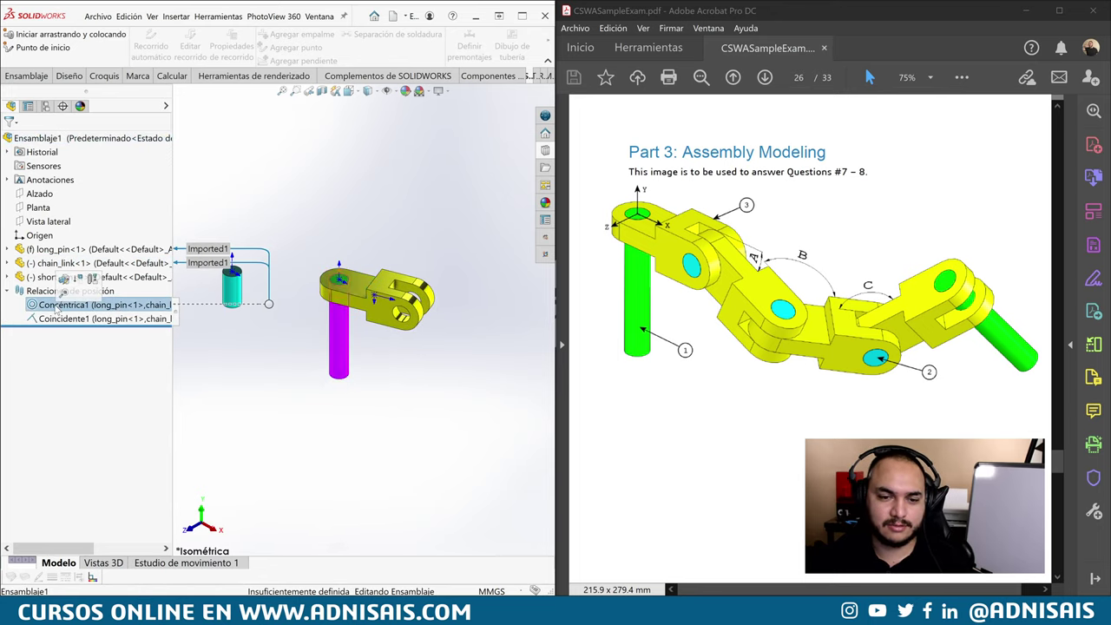
{"action": "left_click", "coordinate": [55, 319]}
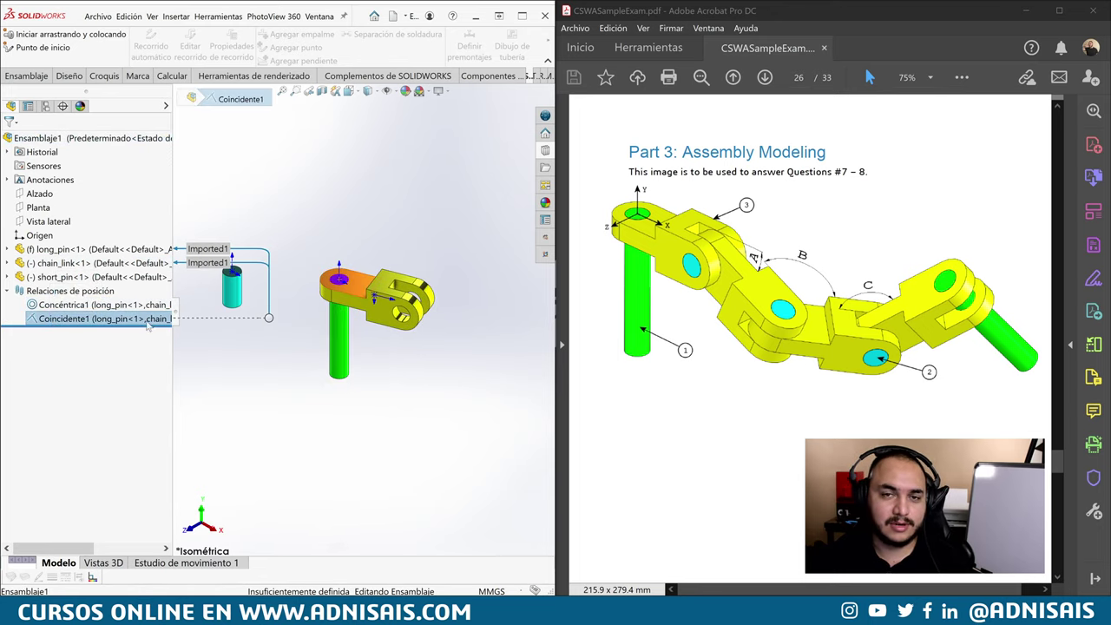
{"action": "left_click", "coordinate": [354, 245]}
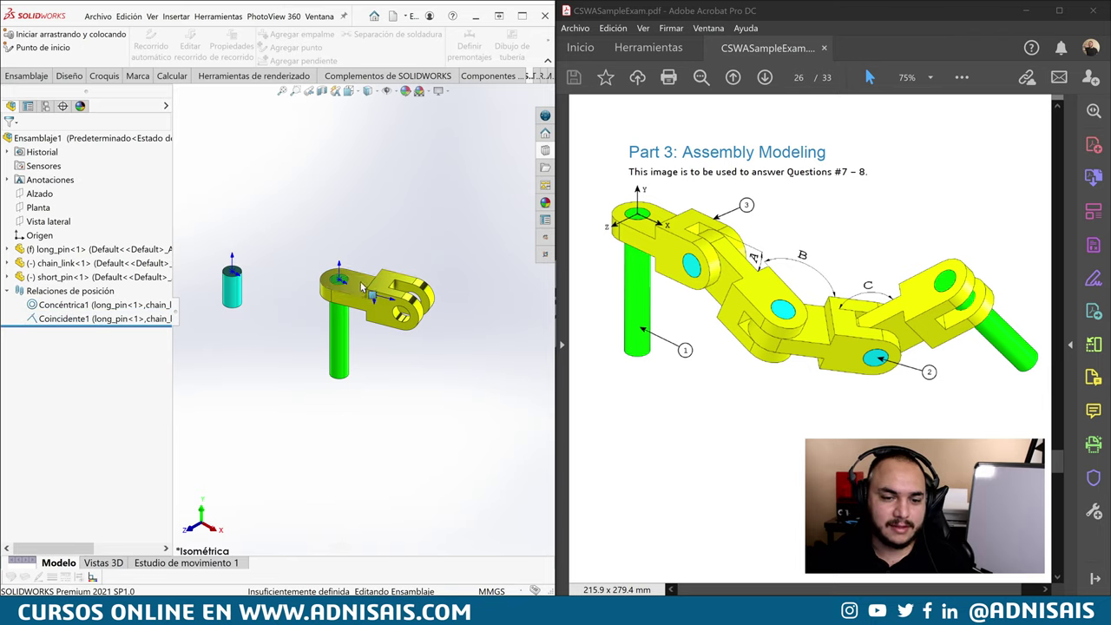
{"action": "mouse_move", "coordinate": [373, 293]}
{"action": "left_mouse_down"}
{"action": "mouse_move", "coordinate": [421, 282]}
{"action": "mouse_move", "coordinate": [404, 308]}
{"action": "left_mouse_up"}
{"action": "left_click", "coordinate": [341, 192]}
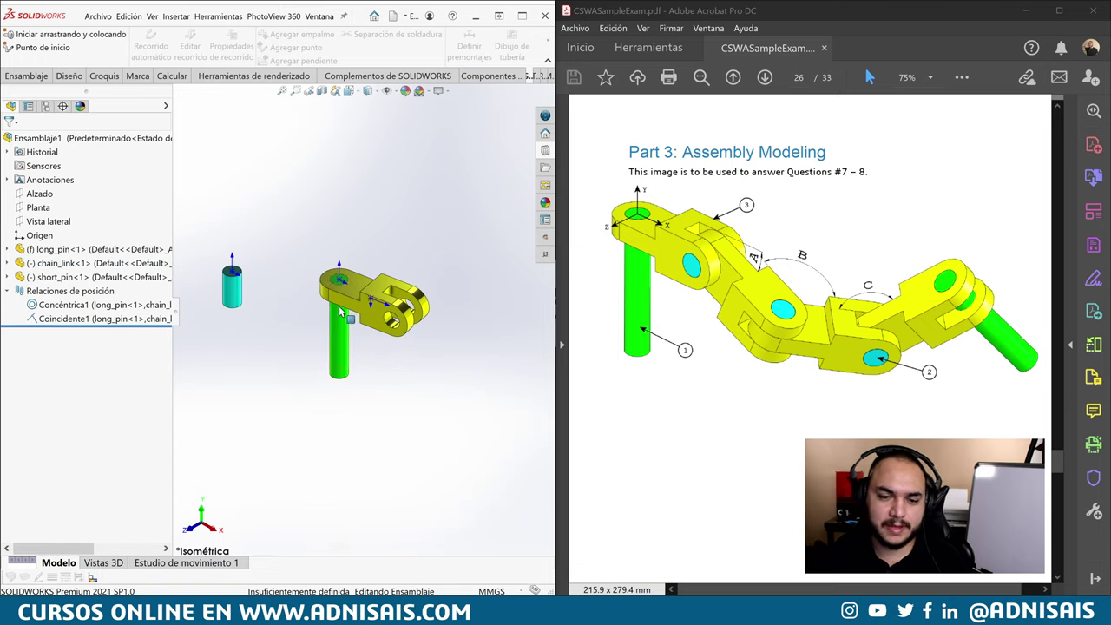
{"action": "mouse_move", "coordinate": [352, 314]}
{"action": "left_mouse_down"}
{"action": "mouse_move", "coordinate": [342, 321]}
{"action": "mouse_move", "coordinate": [399, 312]}
{"action": "left_mouse_up"}
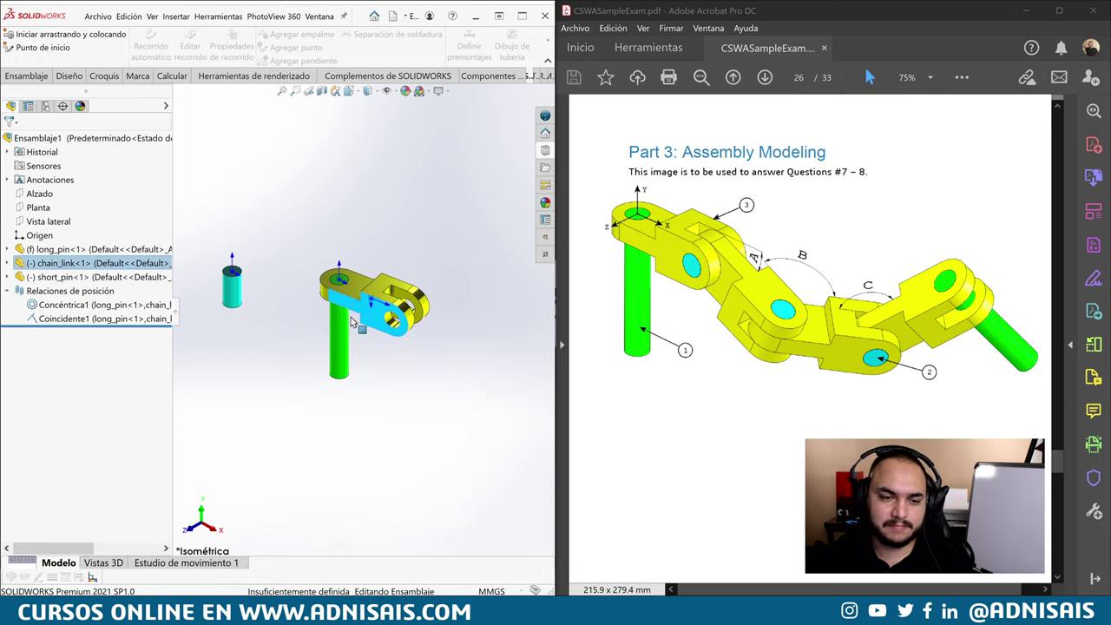
Add a Paralelo1 mate holding the chain link parallel to the Alzado plane
{"action": "left_click", "coordinate": [40, 194]}
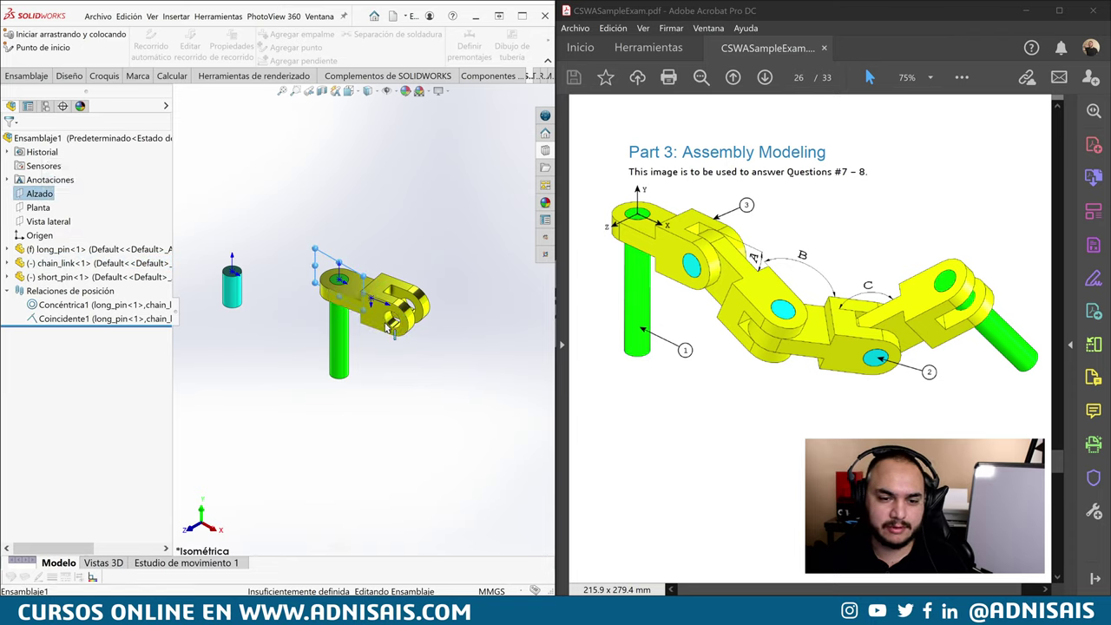
{"action": "left_click_drag", "start_coordinate": [377, 325], "coordinate": [415, 328]}
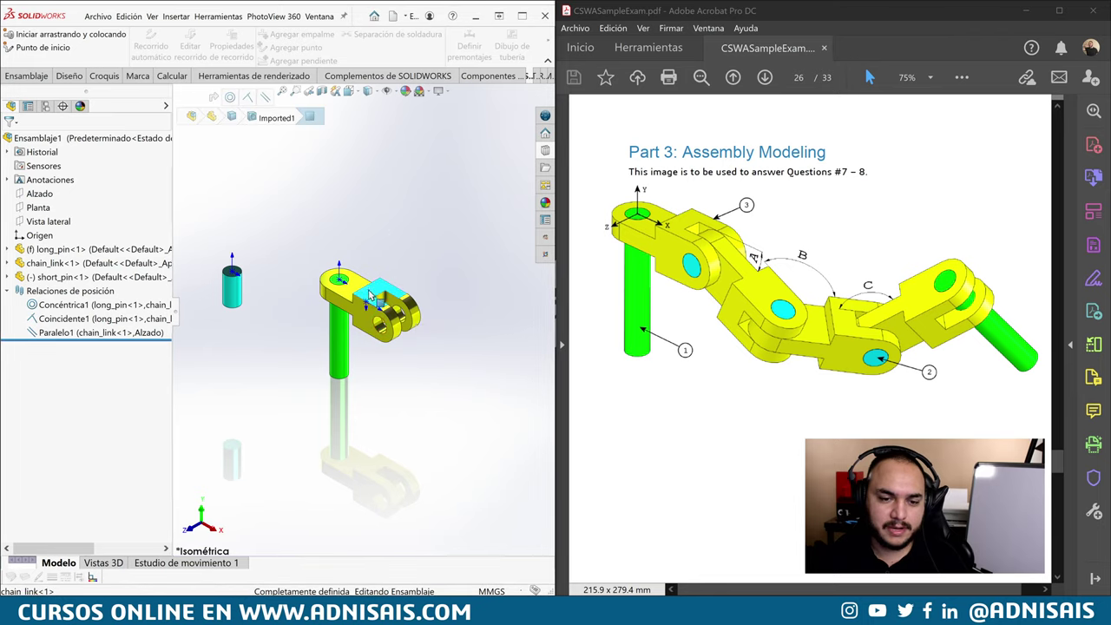
{"action": "left_click_drag", "start_coordinate": [364, 316], "coordinate": [368, 328]}
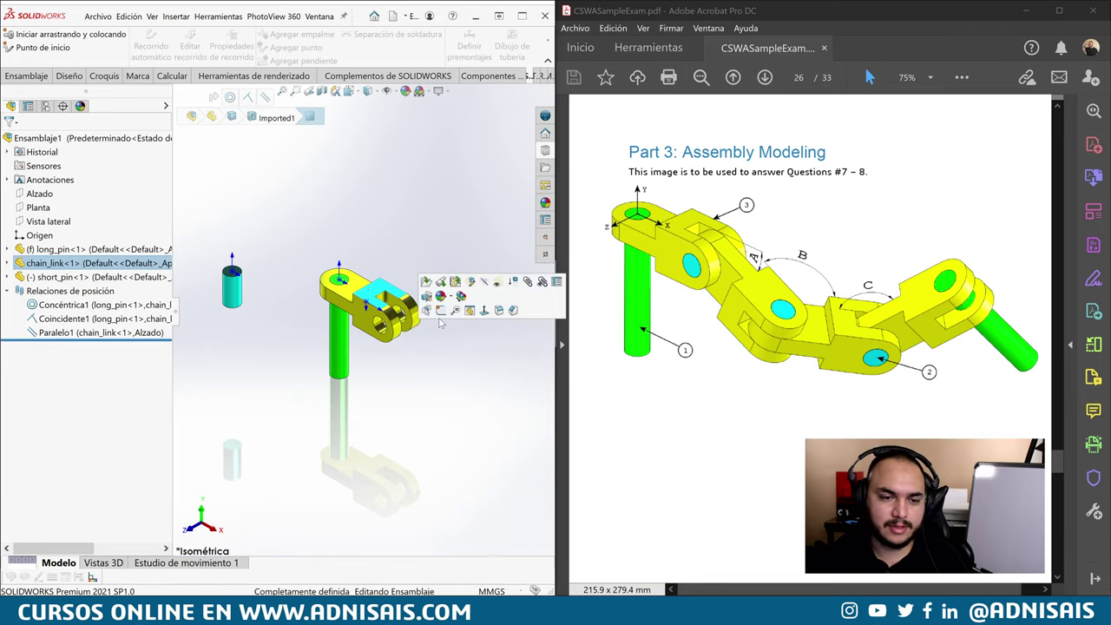
{"action": "left_click", "coordinate": [426, 398]}
{"action": "scroll", "coordinate": [232, 243], "scroll_direction": "up", "scroll_amount": 1}
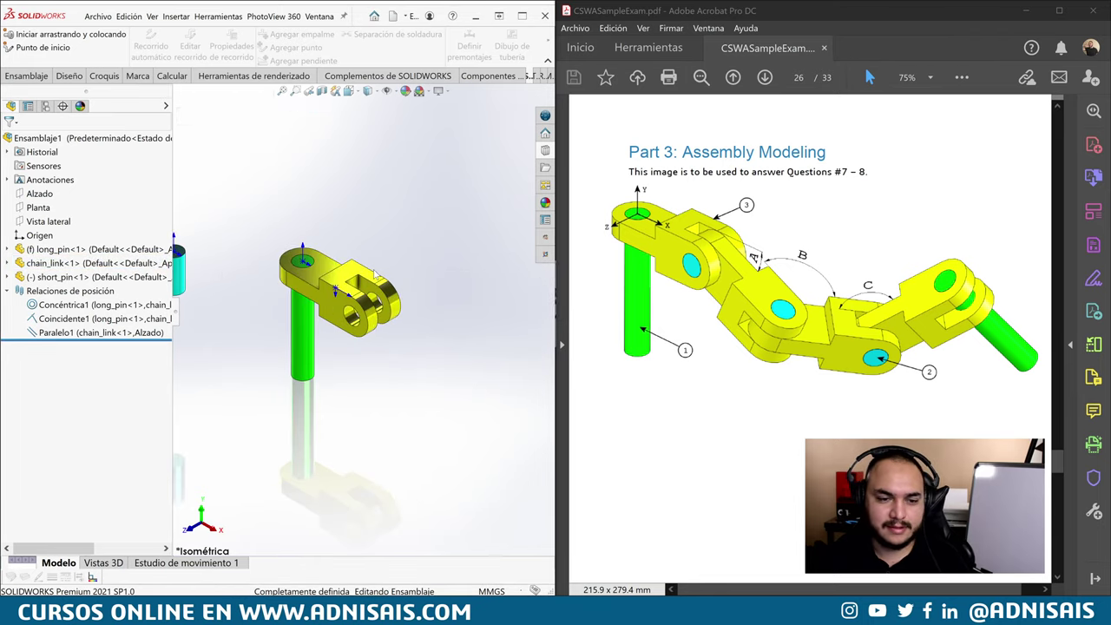
Move short_pin below the chain link's hole and hide the part origins
{"action": "left_click_drag", "start_coordinate": [233, 285], "coordinate": [397, 375]}
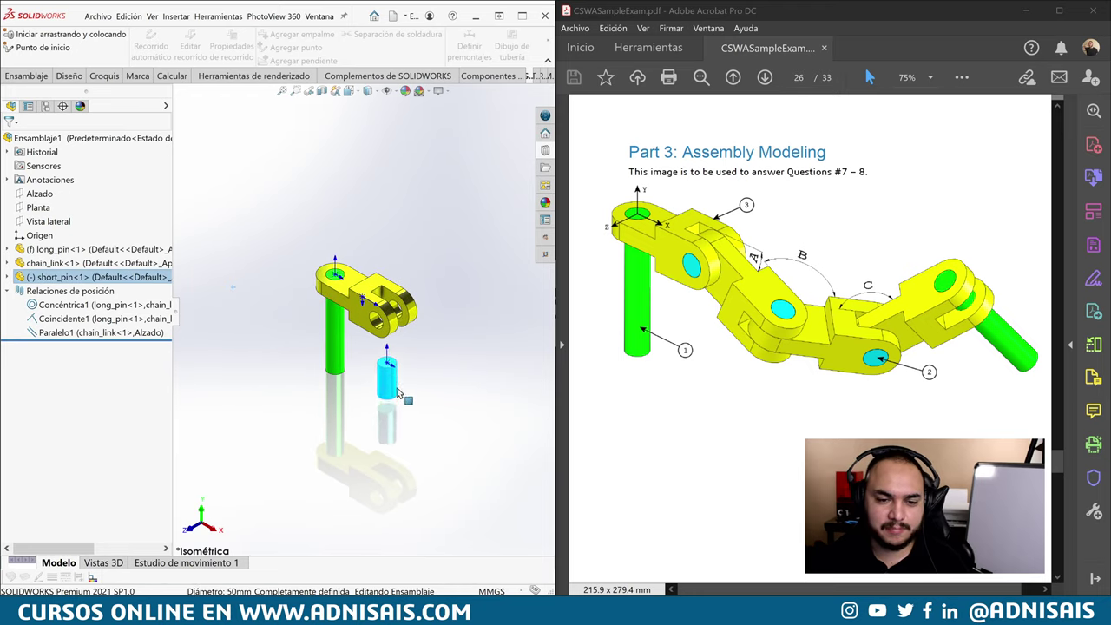
{"action": "scroll", "coordinate": [397, 375], "scroll_direction": "down", "scroll_amount": 1}
{"action": "left_click", "coordinate": [410, 374]}
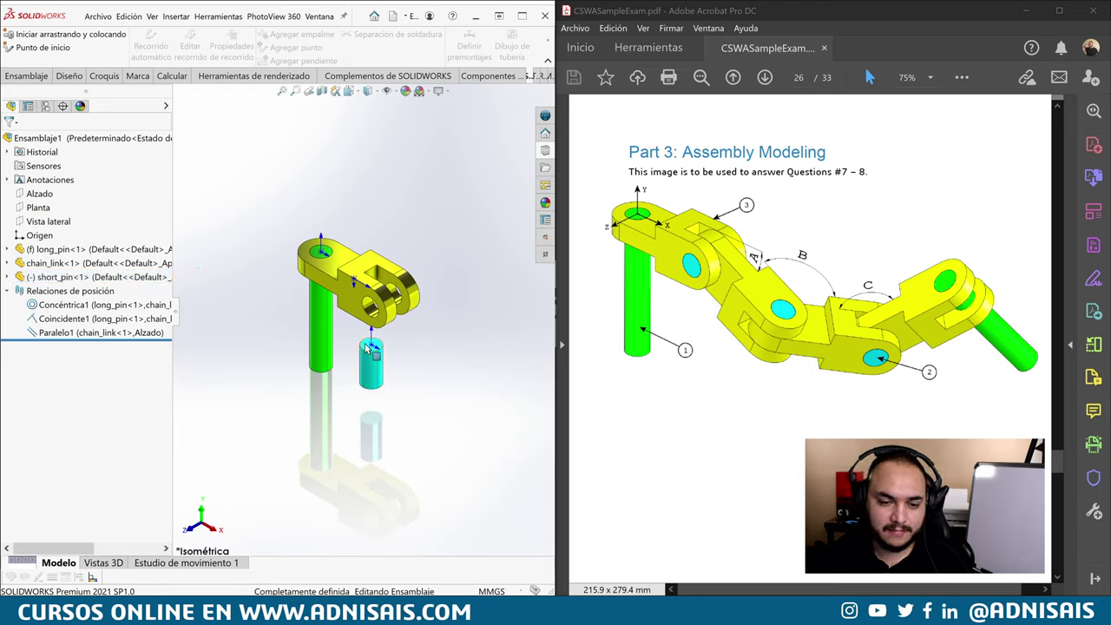
{"action": "left_click", "coordinate": [396, 92]}
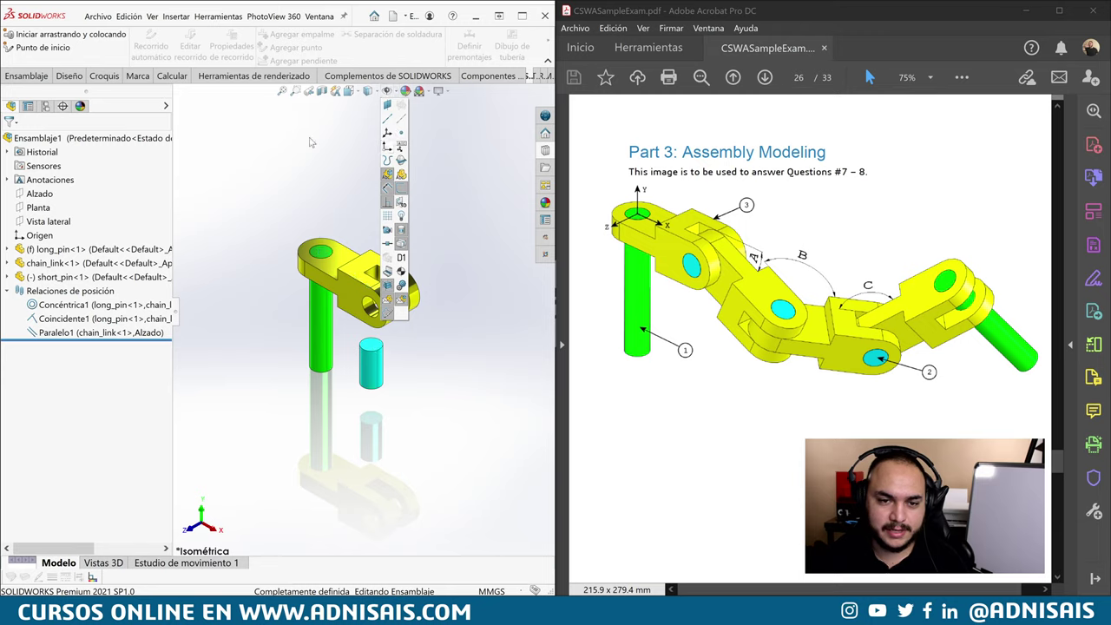
{"action": "left_click", "coordinate": [389, 149]}
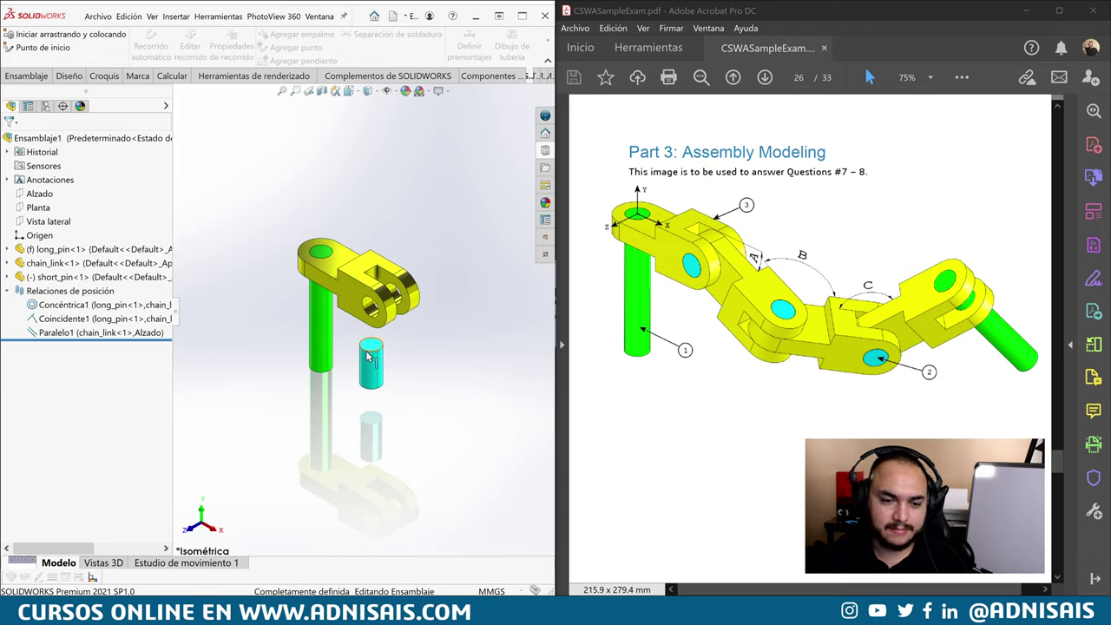
SmartMate short_pin into the chain link's far hole, creating Concéntrica2 and Coincidente2
{"action": "left_click_drag", "start_coordinate": [366, 354], "coordinate": [372, 318], "text": "alt"}
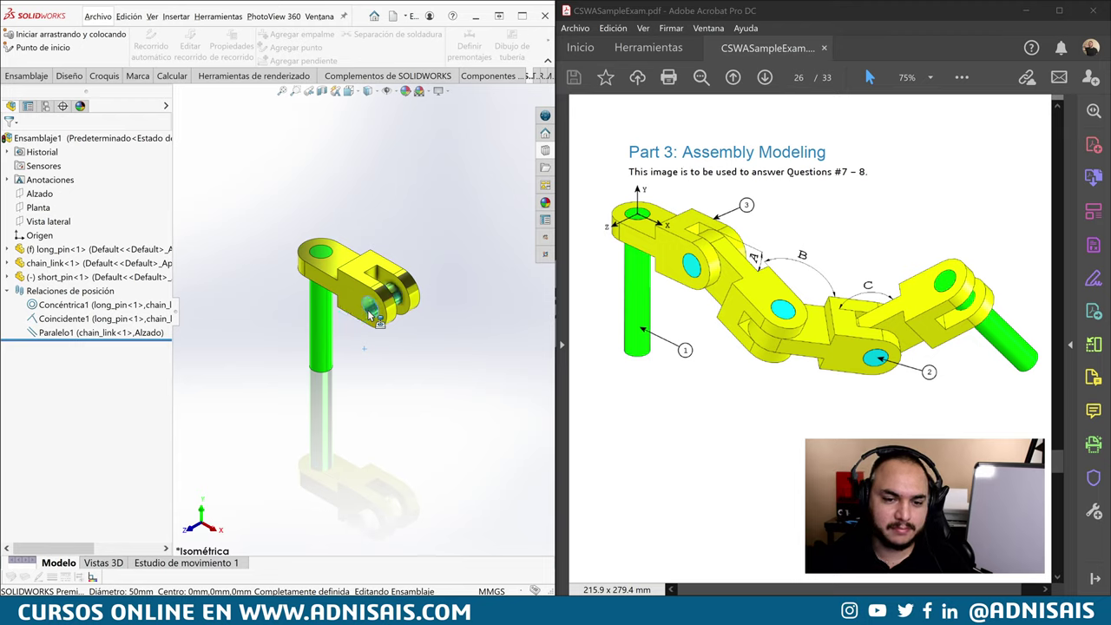
{"action": "left_click_drag", "start_coordinate": [375, 318], "coordinate": [375, 319]}
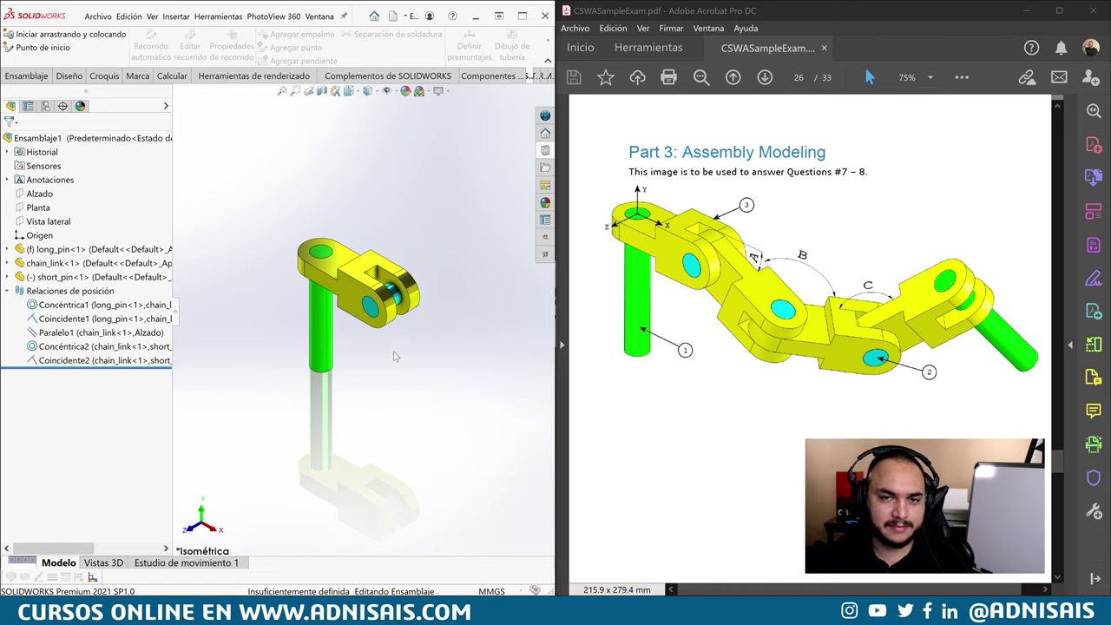
{"action": "key", "text": "alt+Tab"}
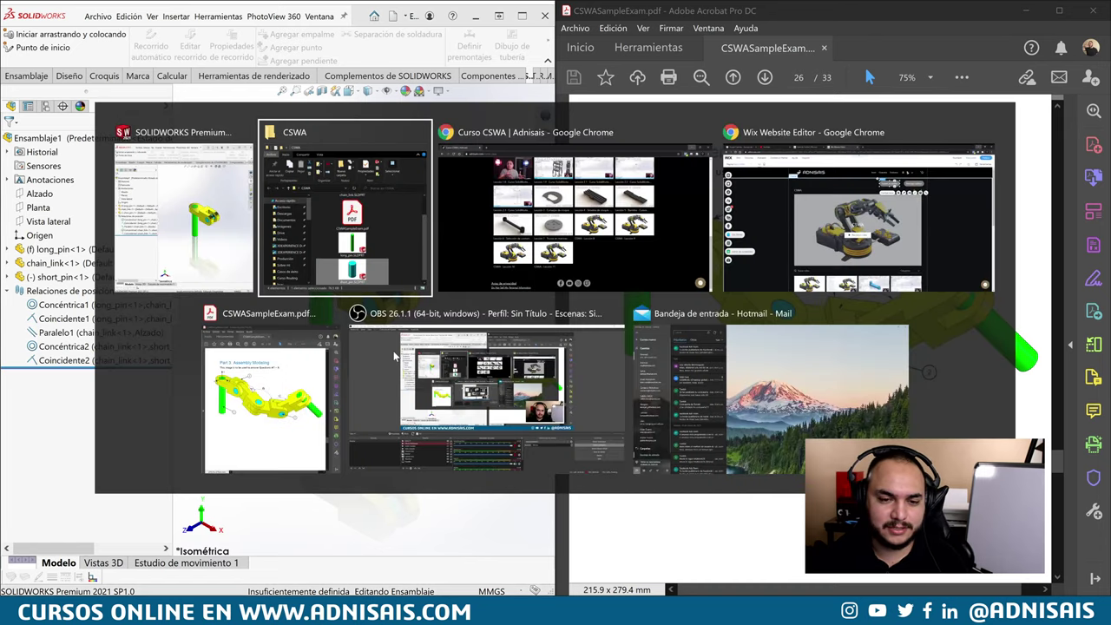
{"action": "key", "text": "alt+Tab"}
{"action": "key", "text": "alt+Tab"}
{"action": "key", "text": "alt+Tab"}
{"action": "key", "text": "alt+Tab"}
{"action": "key", "text": "alt+Tab"}
{"action": "key", "text": "alt+Tab"}
{"action": "key", "text": "alt+Tab"}
{"action": "key", "text": "alt+Tab"}
{"action": "key", "text": "alt+Tab"}
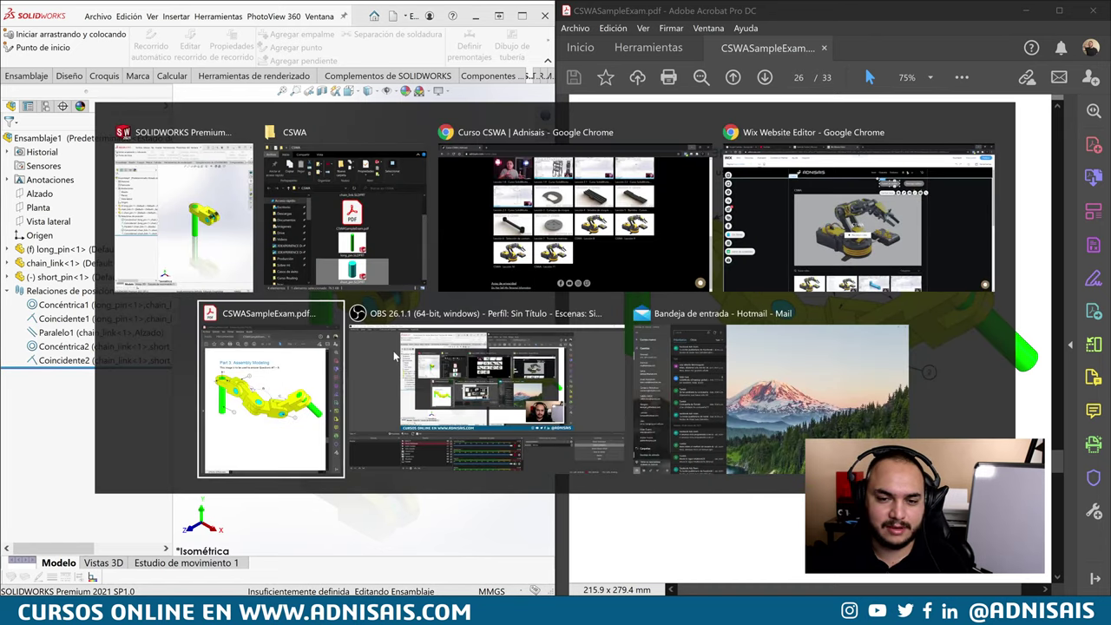
{"action": "key", "text": "alt+Tab"}
{"action": "key", "text": "alt+Tab"}
{"action": "key", "text": "alt+Tab"}
{"action": "key", "text": "alt+Tab"}
{"action": "key", "text": "alt+Tab"}
{"action": "key", "text": "alt+Tab"}
{"action": "key", "text": "alt+Tab"}
{"action": "key", "text": "alt+Tab"}
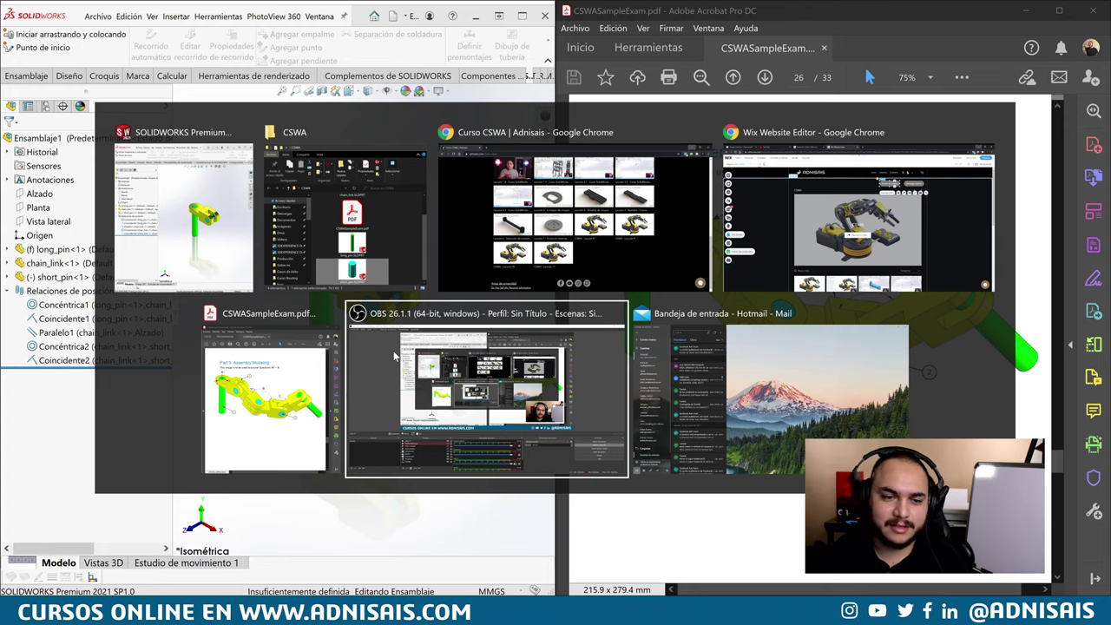
{"action": "key", "text": "alt+Tab"}
{"action": "key", "text": "alt+Tab"}
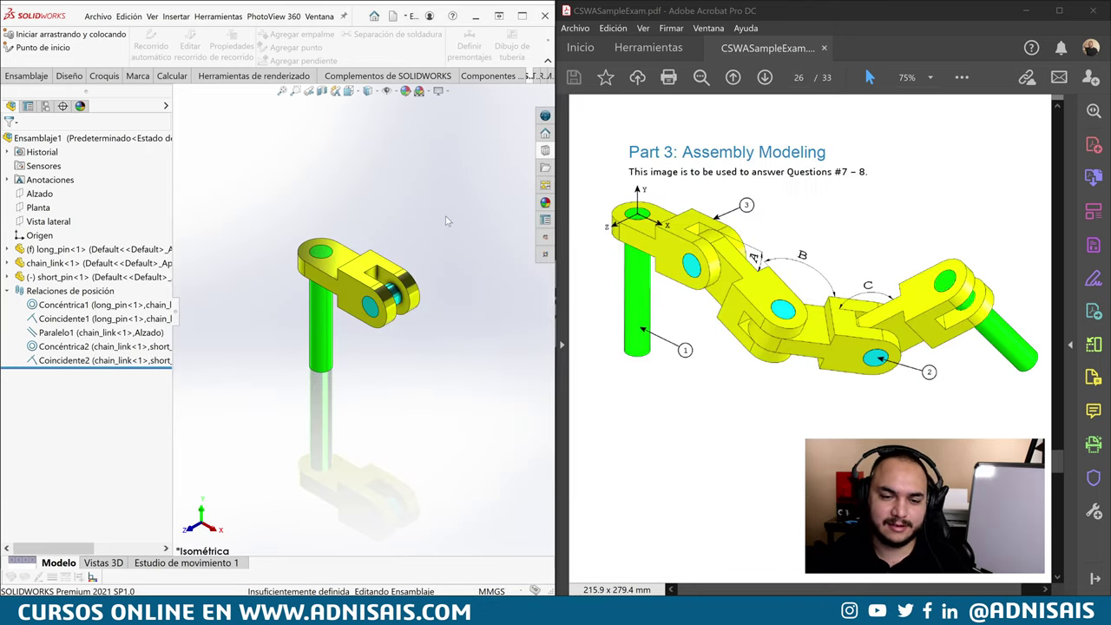
Drag short_pin to check it is still free to move, then pan the view slightly
{"action": "left_click", "coordinate": [362, 295]}
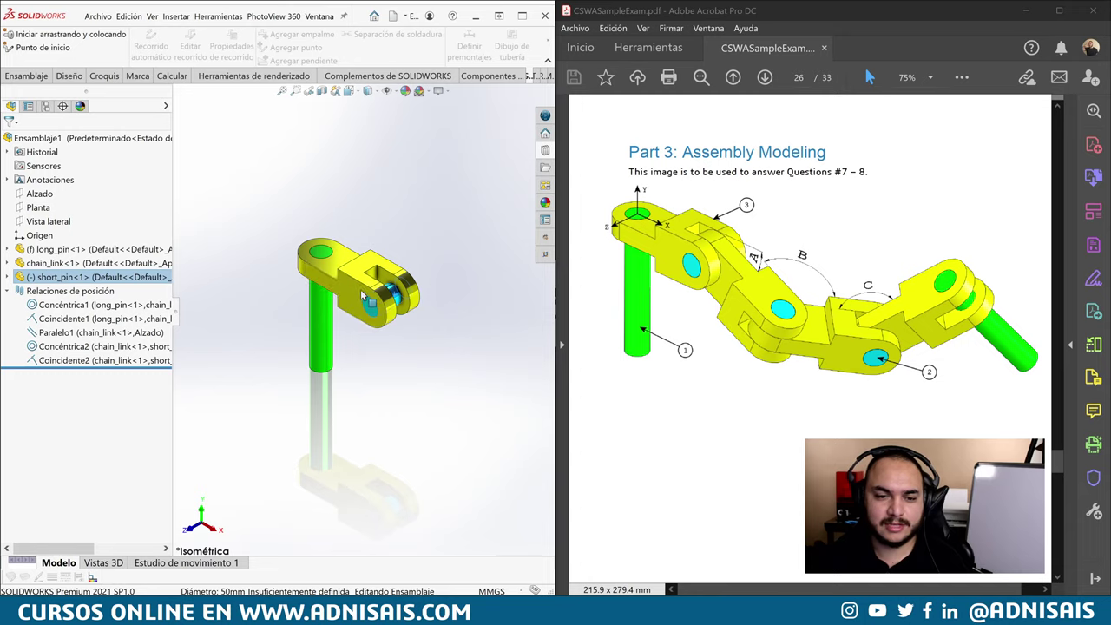
{"action": "mouse_move", "coordinate": [363, 295]}
{"action": "left_mouse_down"}
{"action": "mouse_move", "coordinate": [398, 319]}
{"action": "mouse_move", "coordinate": [404, 277]}
{"action": "left_mouse_up"}
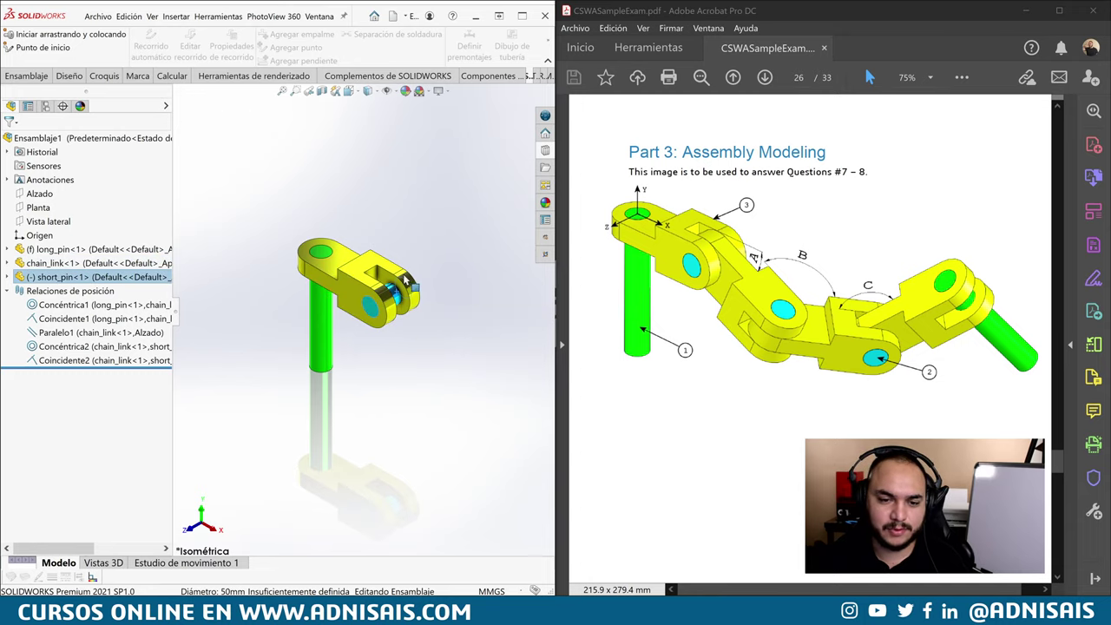
{"action": "left_click_drag", "start_coordinate": [404, 278], "coordinate": [429, 341]}
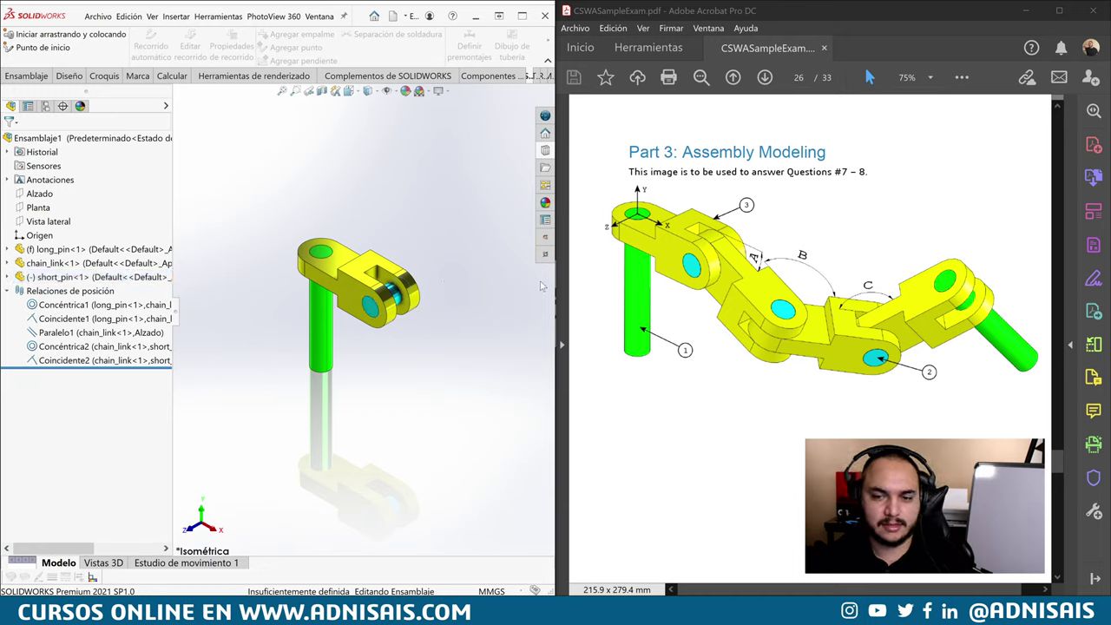
{"action": "mouse_move", "coordinate": [476, 246]}
{"action": "middle_mouse_down", "text": "ctrl"}
{"action": "mouse_move", "coordinate": [449, 257]}
{"action": "mouse_move", "coordinate": [447, 302]}
{"action": "middle_mouse_up", "text": "ctrl"}
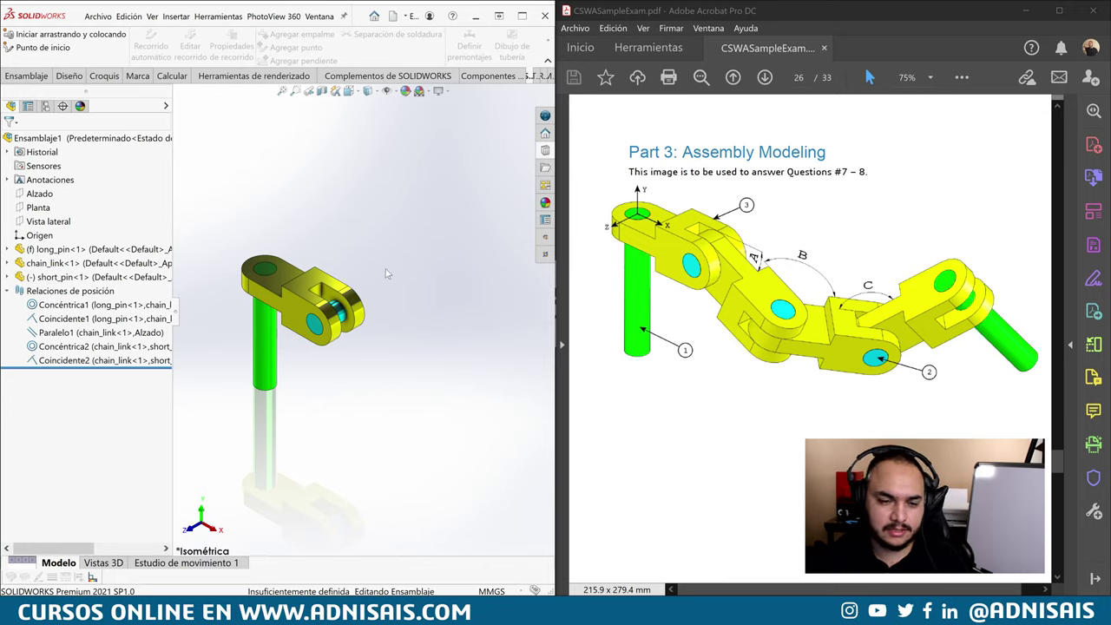
Ctrl-drag a second chain_link and a second short_pin into the assembly
{"action": "left_click_drag", "start_coordinate": [297, 280], "coordinate": [387, 245], "text": "ctrl"}
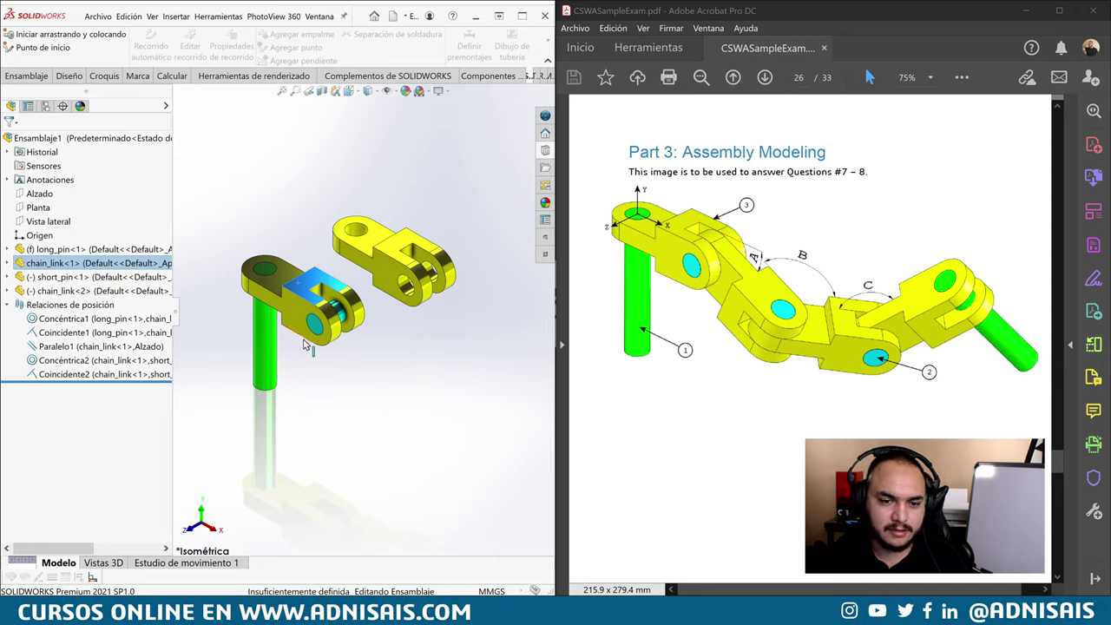
{"action": "key", "text": "Escape"}
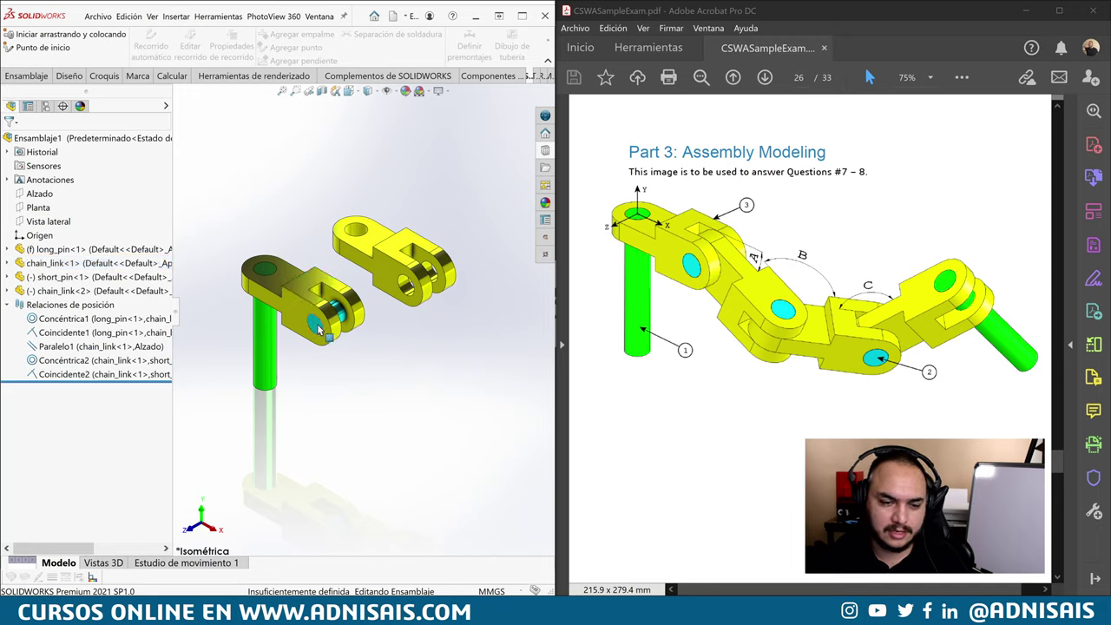
{"action": "left_click_drag", "start_coordinate": [323, 338], "coordinate": [412, 358], "text": "ctrl"}
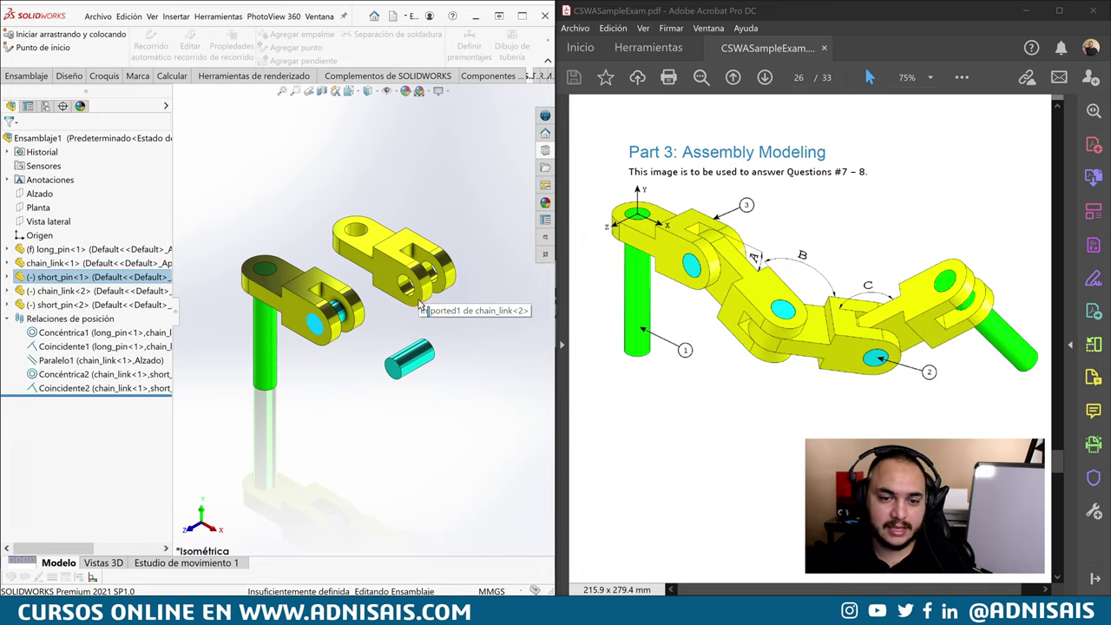
{"action": "left_click", "coordinate": [381, 308]}
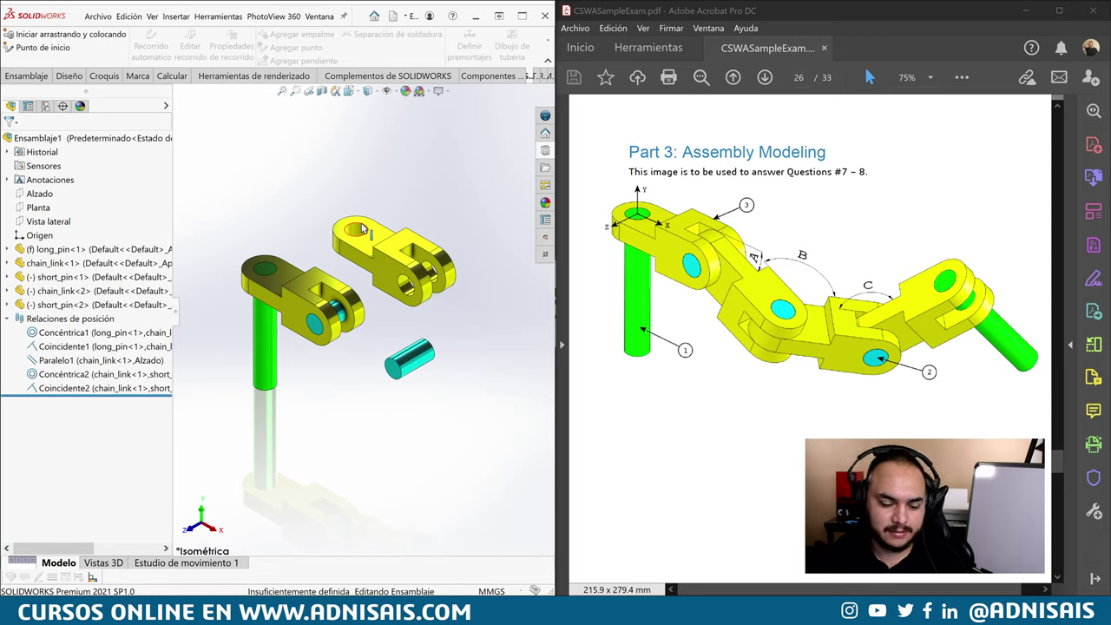
SmartMate the second link onto the first link's short pin and the new pin into its far hole
{"action": "mouse_move", "coordinate": [363, 229]}
{"action": "left_mouse_down"}
{"action": "mouse_move", "coordinate": [356, 339]}
{"action": "mouse_move", "coordinate": [347, 320]}
{"action": "left_mouse_up"}
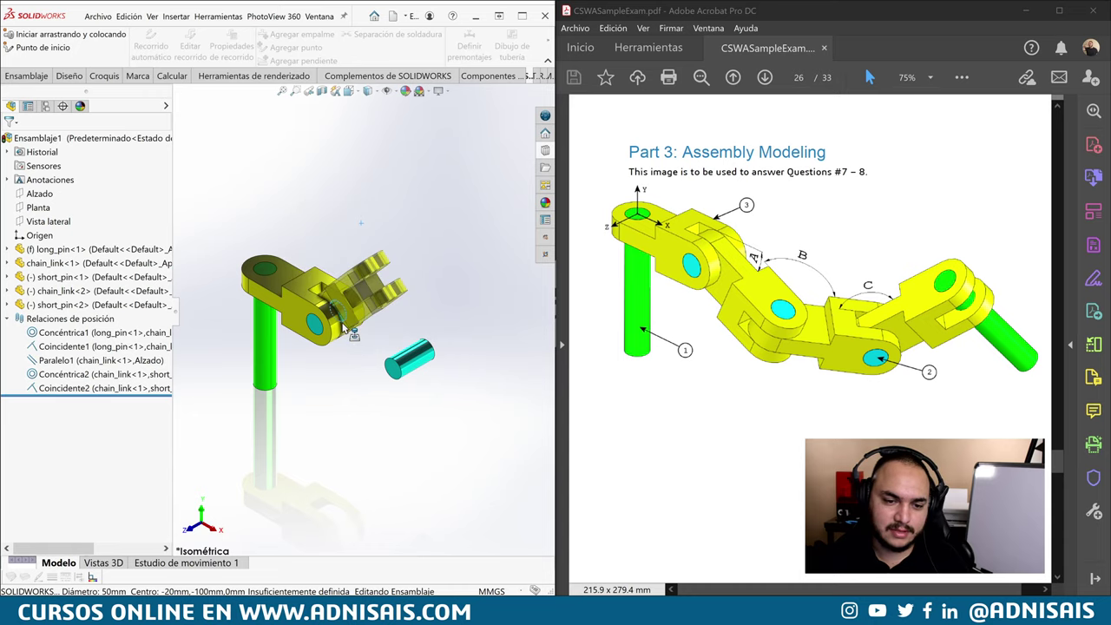
{"action": "mouse_move", "coordinate": [347, 332]}
{"action": "left_mouse_down"}
{"action": "mouse_move", "coordinate": [363, 372]}
{"action": "mouse_move", "coordinate": [423, 366]}
{"action": "left_mouse_up"}
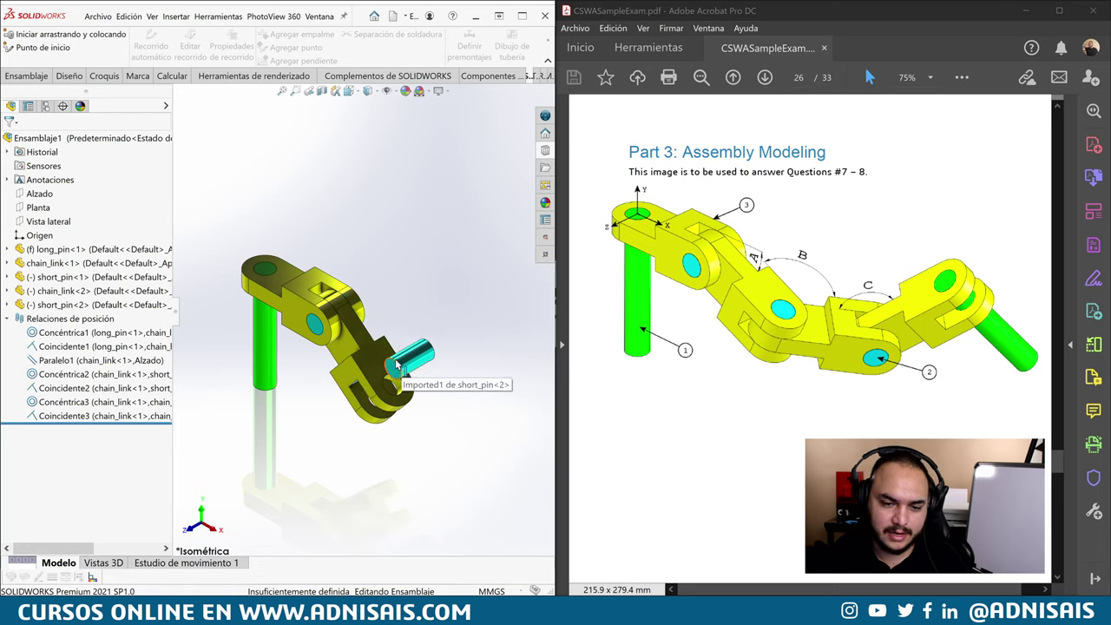
{"action": "mouse_move", "coordinate": [397, 365]}
{"action": "left_mouse_down"}
{"action": "mouse_move", "coordinate": [399, 382]}
{"action": "mouse_move", "coordinate": [414, 361]}
{"action": "mouse_move", "coordinate": [399, 347]}
{"action": "left_mouse_up"}
{"action": "middle_click_drag", "start_coordinate": [367, 290], "coordinate": [409, 283]}
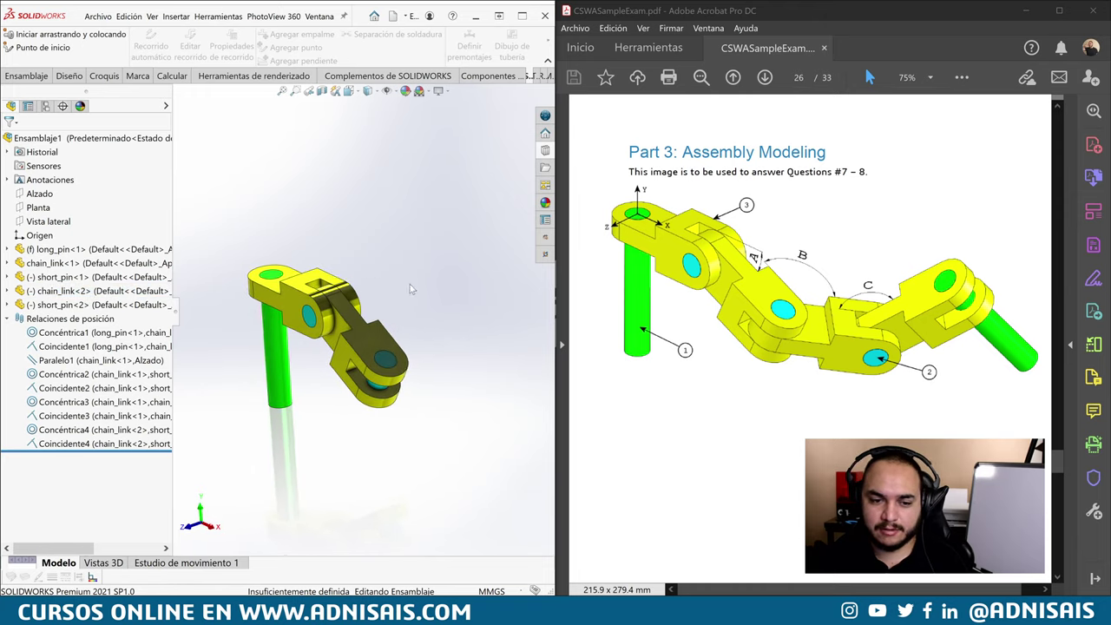
{"action": "scroll", "coordinate": [409, 283], "scroll_direction": "down", "scroll_amount": 2}
{"action": "scroll", "coordinate": [434, 291], "scroll_direction": "down", "scroll_amount": 2}
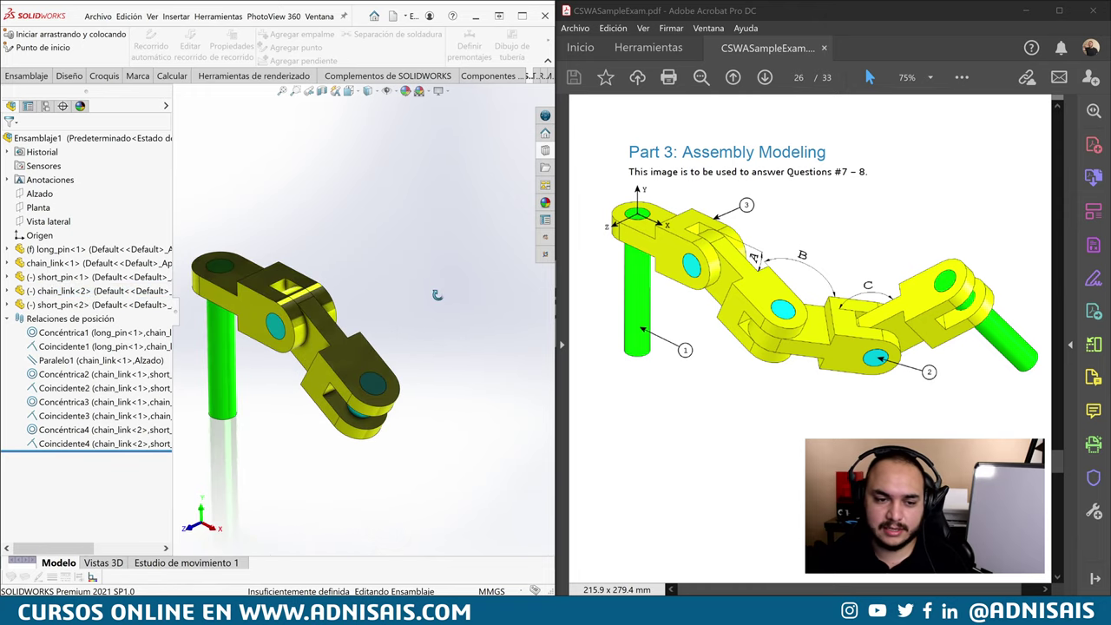
Start a new mate from the Assembly tab's Relación de posición command
{"action": "left_click", "coordinate": [39, 78]}
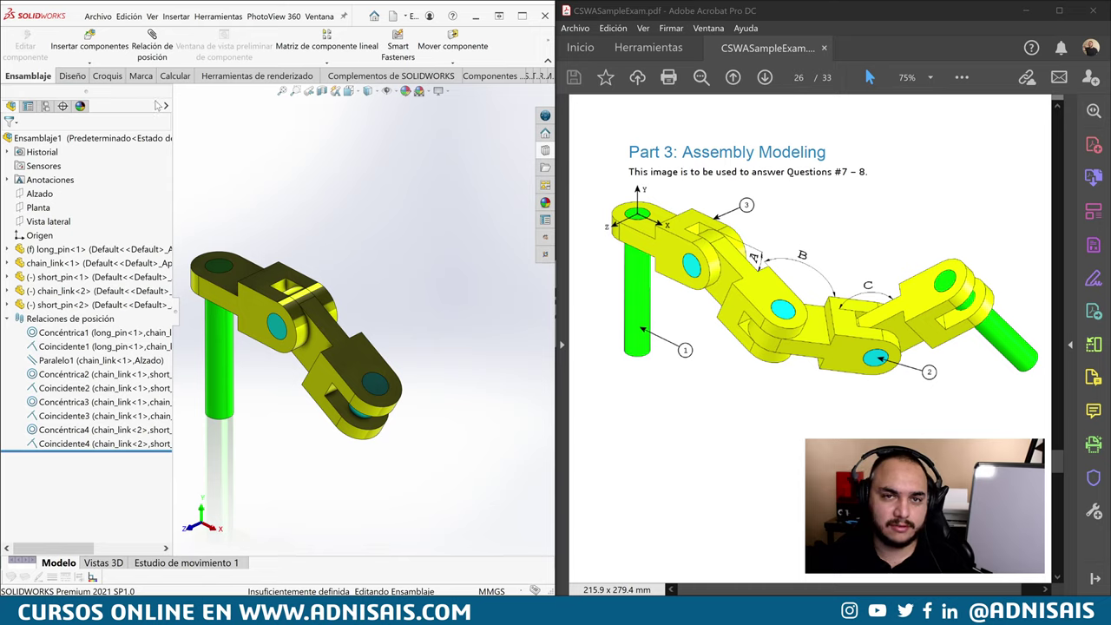
{"action": "left_click", "coordinate": [338, 337]}
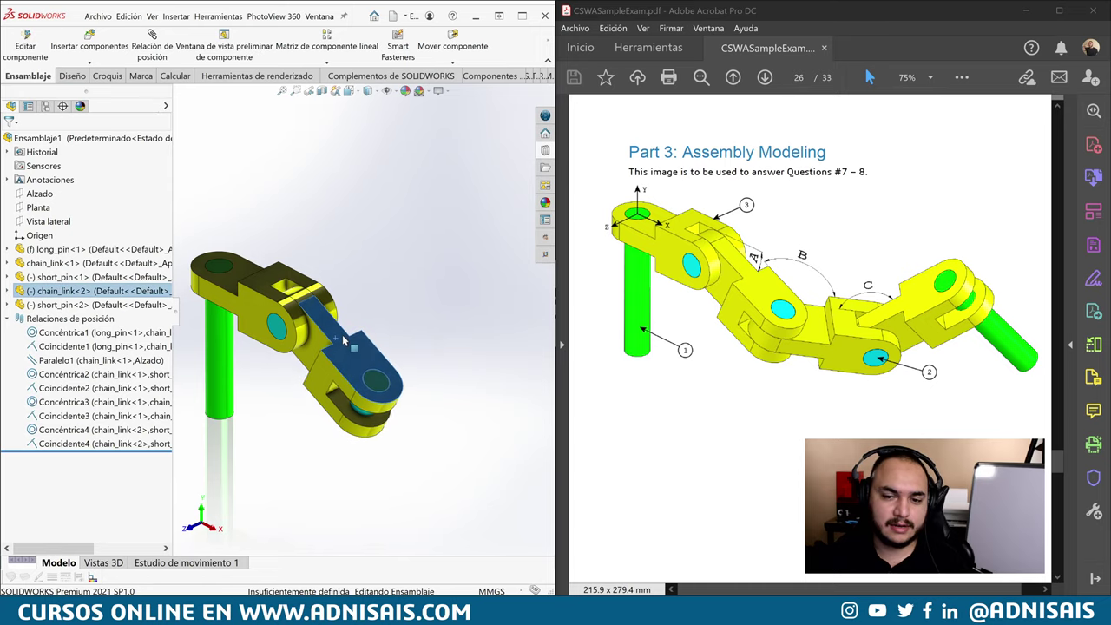
{"action": "left_click", "coordinate": [388, 276]}
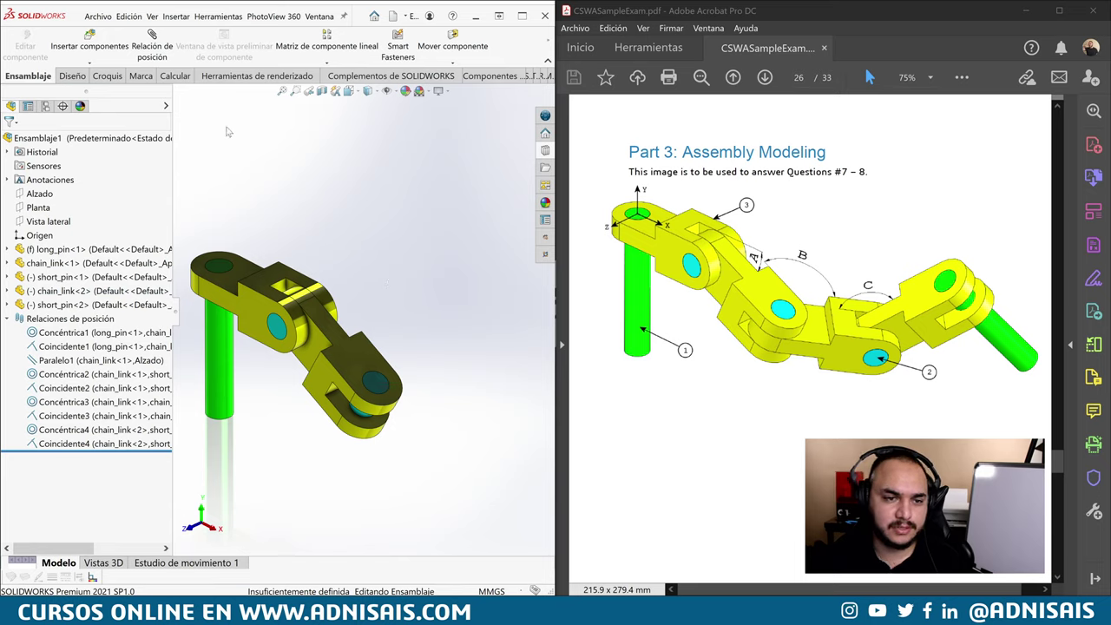
{"action": "left_click", "coordinate": [152, 39]}
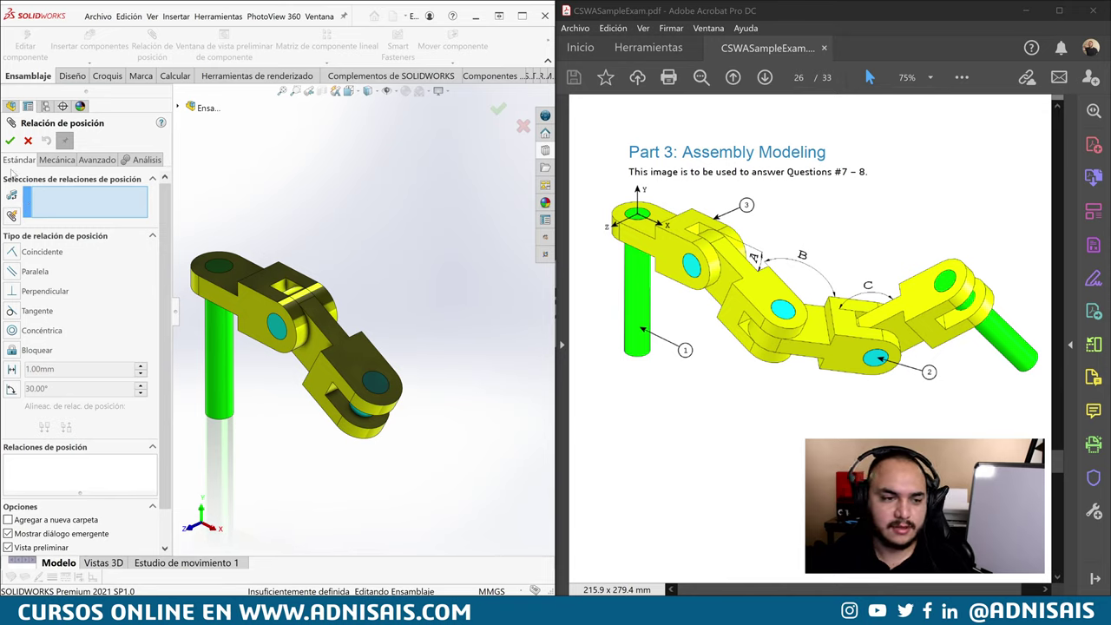
Add a 25° angle mate between faces of chain links one and two, flipped so link two swings downward
{"action": "left_click", "coordinate": [11, 391]}
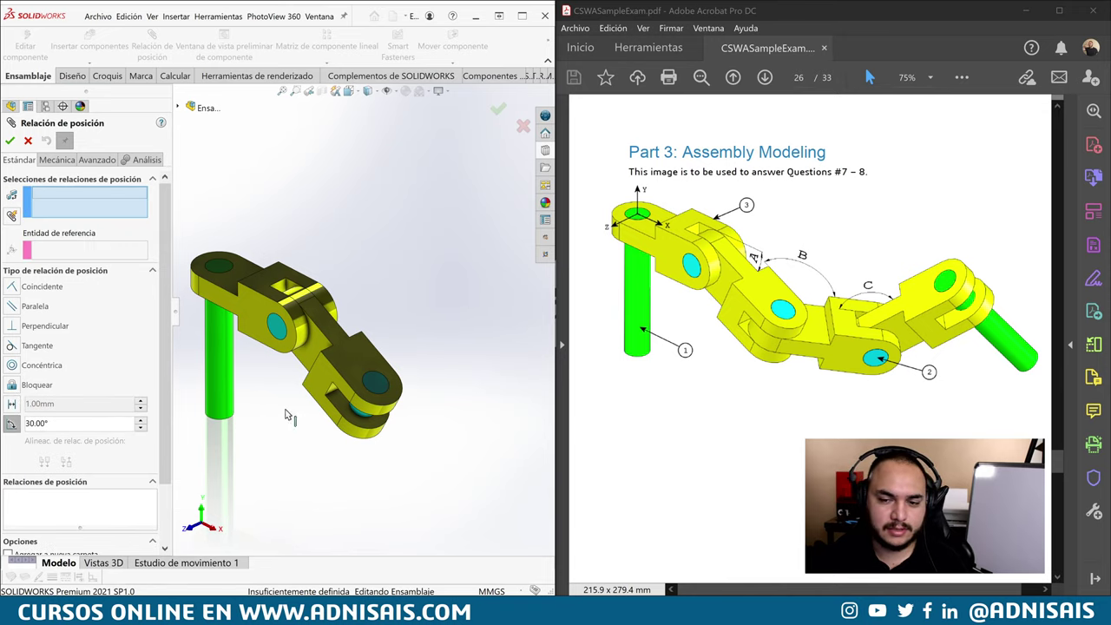
{"action": "mouse_move", "coordinate": [1064, 456]}
{"action": "left_mouse_down"}
{"action": "mouse_move", "coordinate": [1058, 486]}
{"action": "mouse_move", "coordinate": [1059, 456]}
{"action": "mouse_move", "coordinate": [1060, 466]}
{"action": "left_mouse_up"}
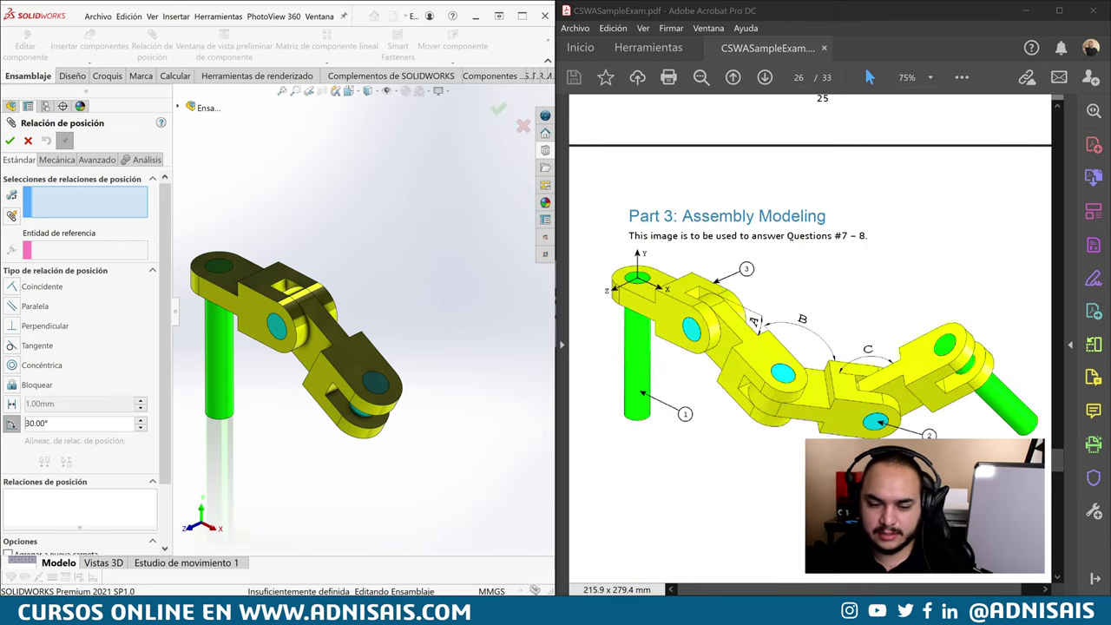
{"action": "left_click", "coordinate": [12, 423]}
{"action": "type", "text": "25"}
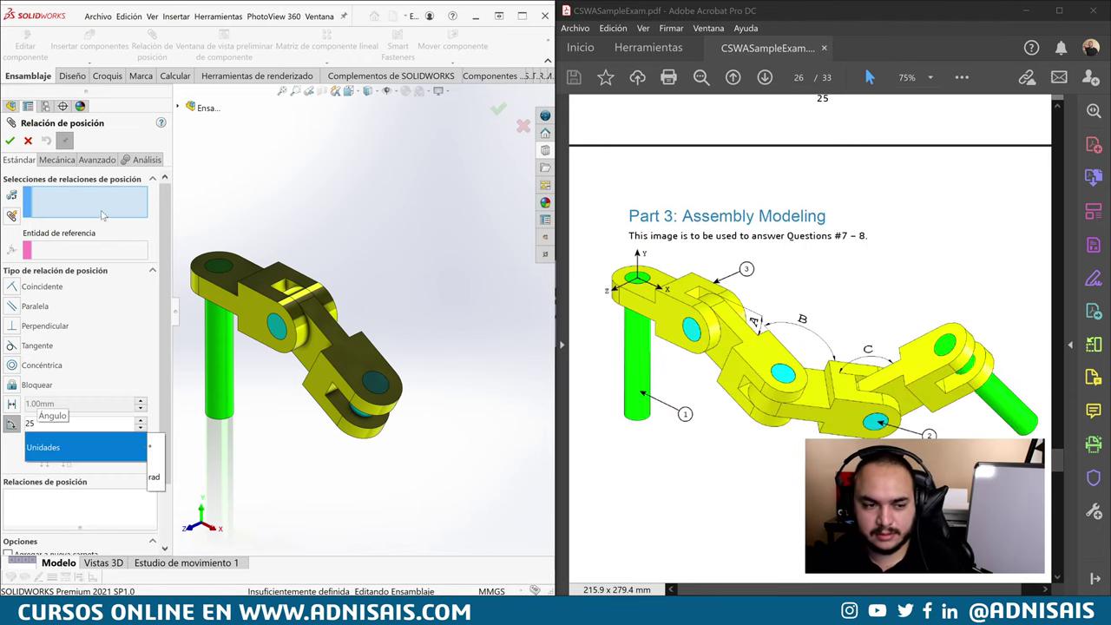
{"action": "key", "text": "Return"}
{"action": "left_click", "coordinate": [273, 298]}
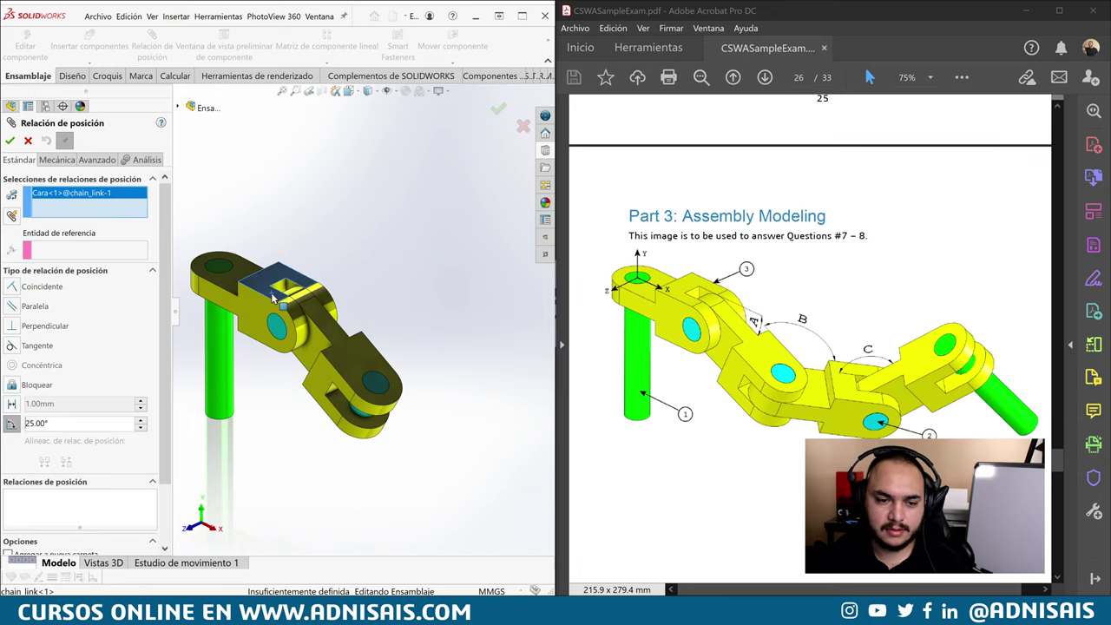
{"action": "left_click", "coordinate": [345, 327]}
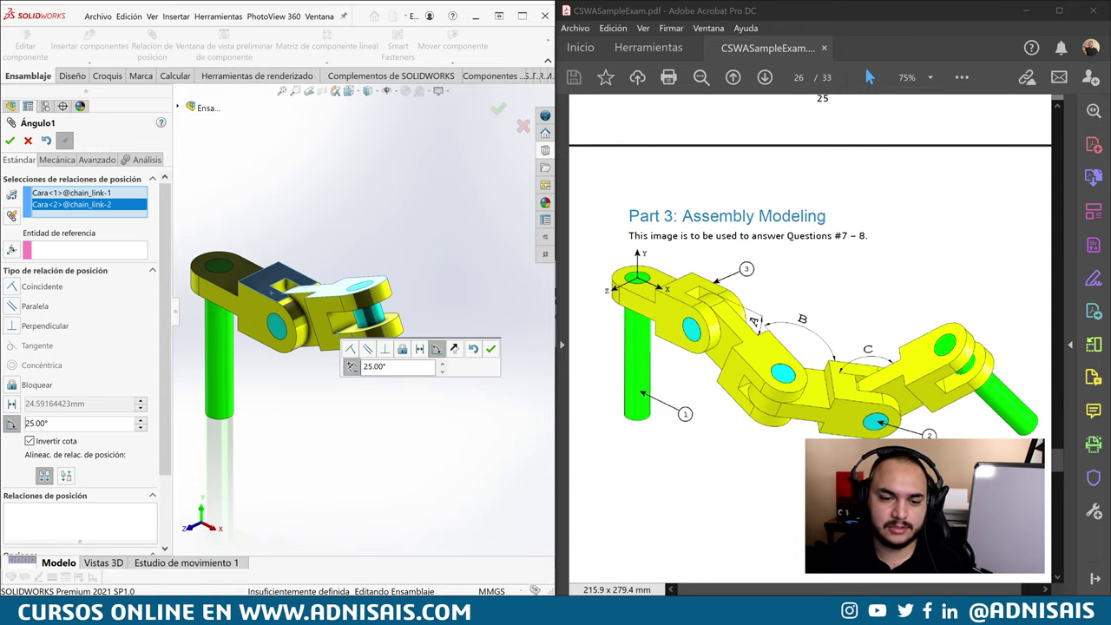
{"action": "left_click", "coordinate": [352, 368]}
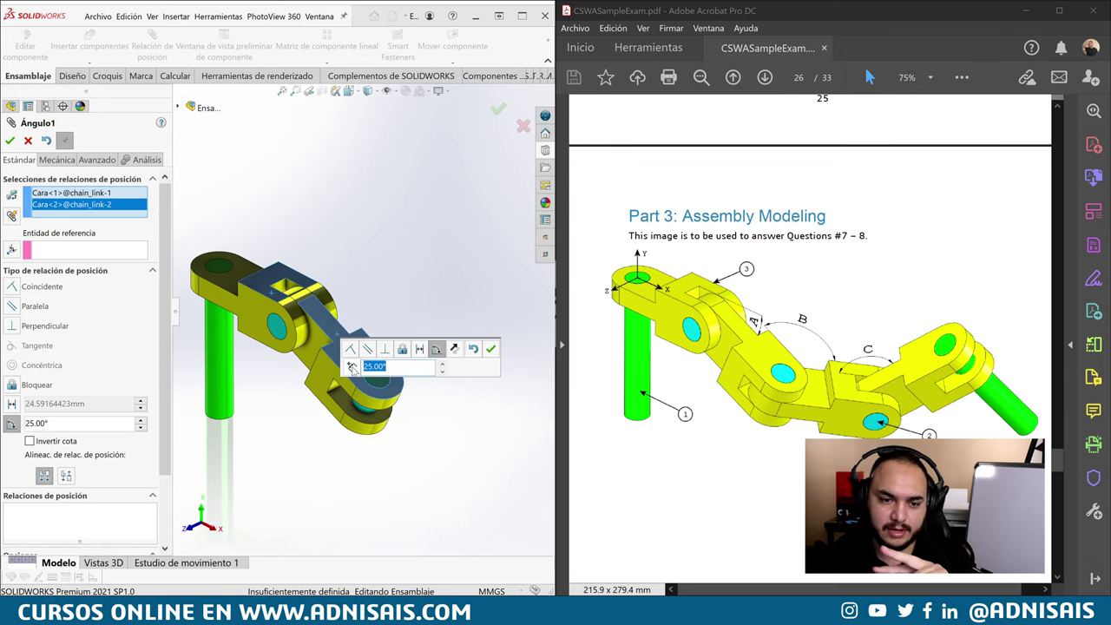
{"action": "left_click", "coordinate": [491, 348]}
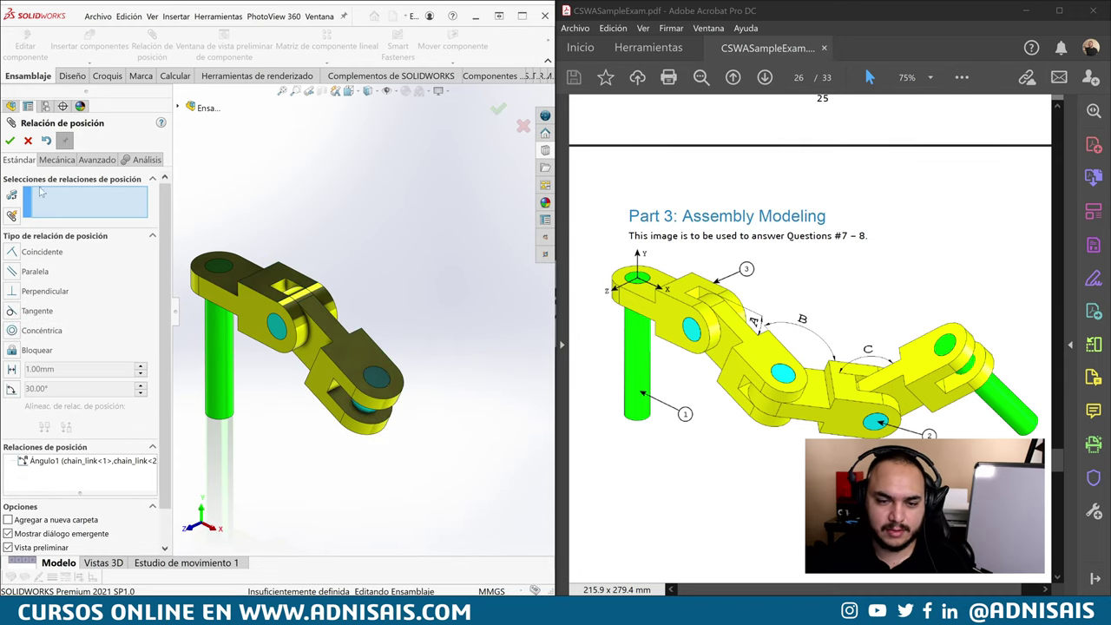
{"action": "left_click", "coordinate": [10, 140]}
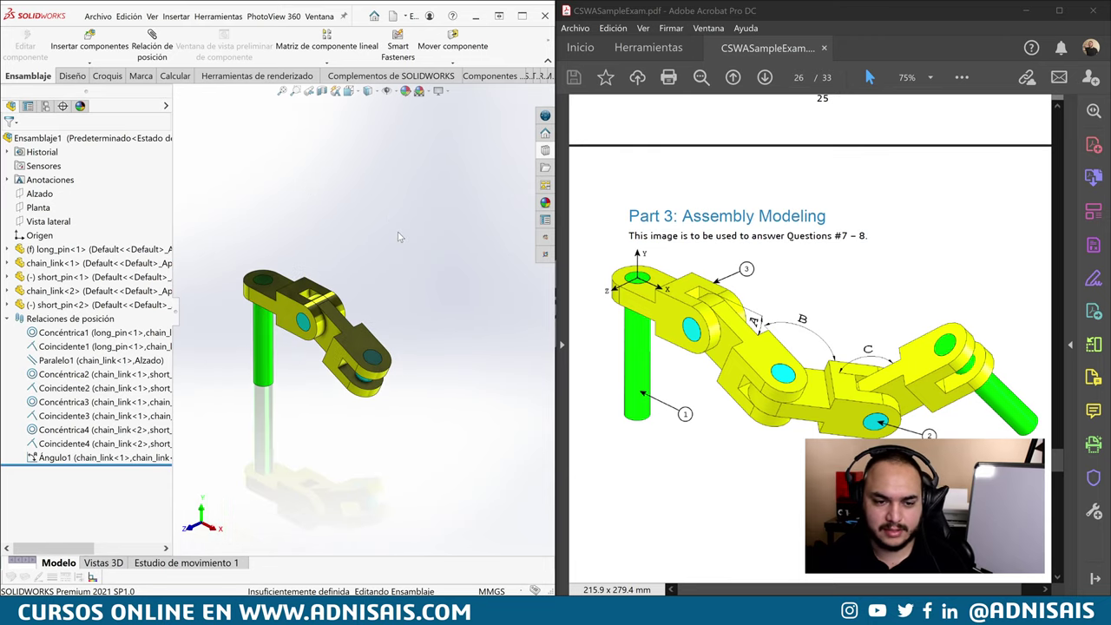
{"action": "middle_click_drag", "start_coordinate": [399, 236], "coordinate": [449, 399]}
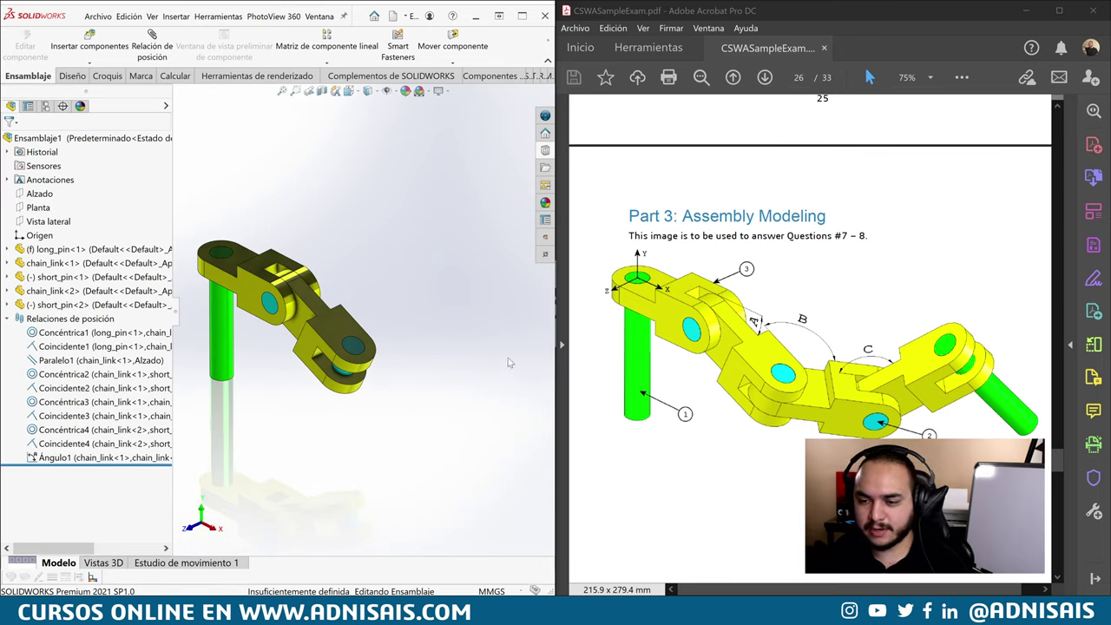
{"action": "middle_click_drag", "start_coordinate": [473, 349], "coordinate": [422, 348]}
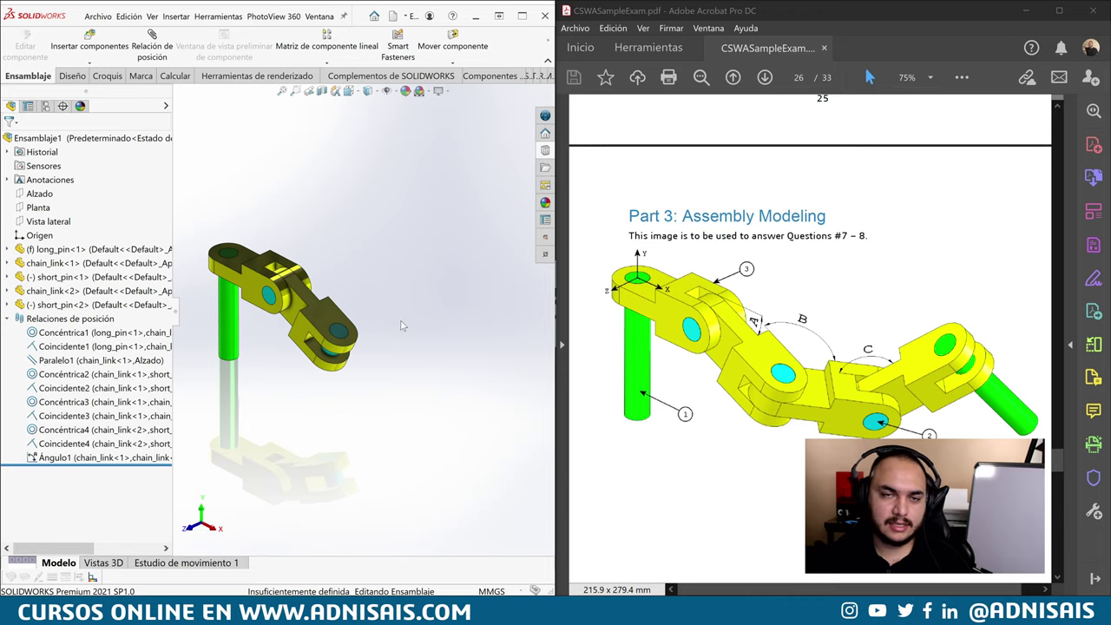
{"action": "middle_click_drag", "start_coordinate": [371, 355], "coordinate": [330, 329]}
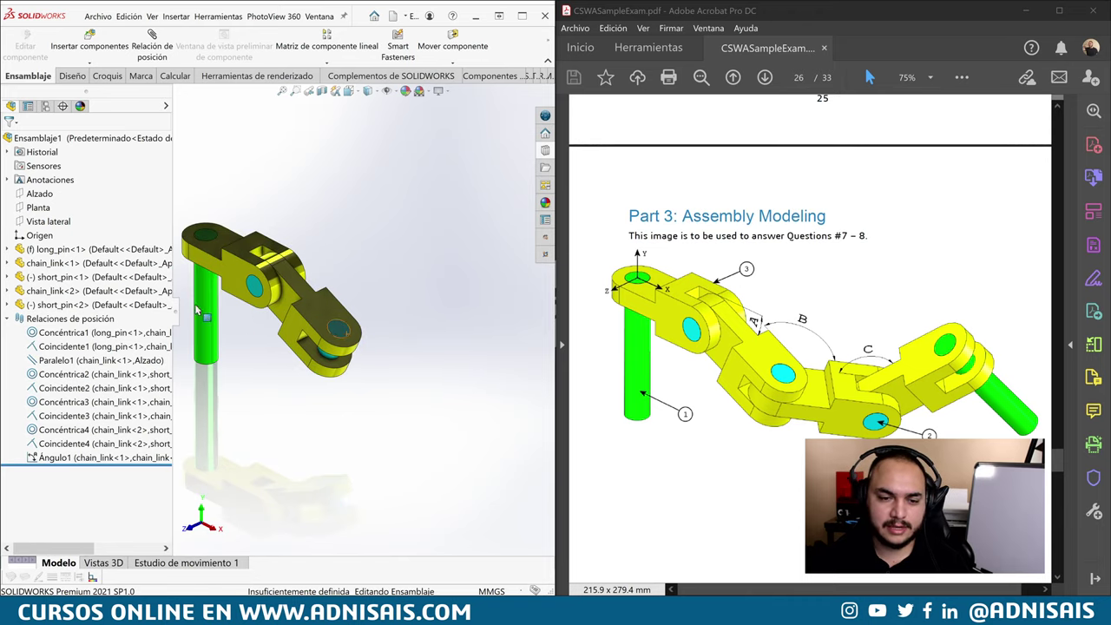
{"action": "left_click", "coordinate": [51, 293]}
{"action": "left_click", "coordinate": [52, 306], "text": "ctrl"}
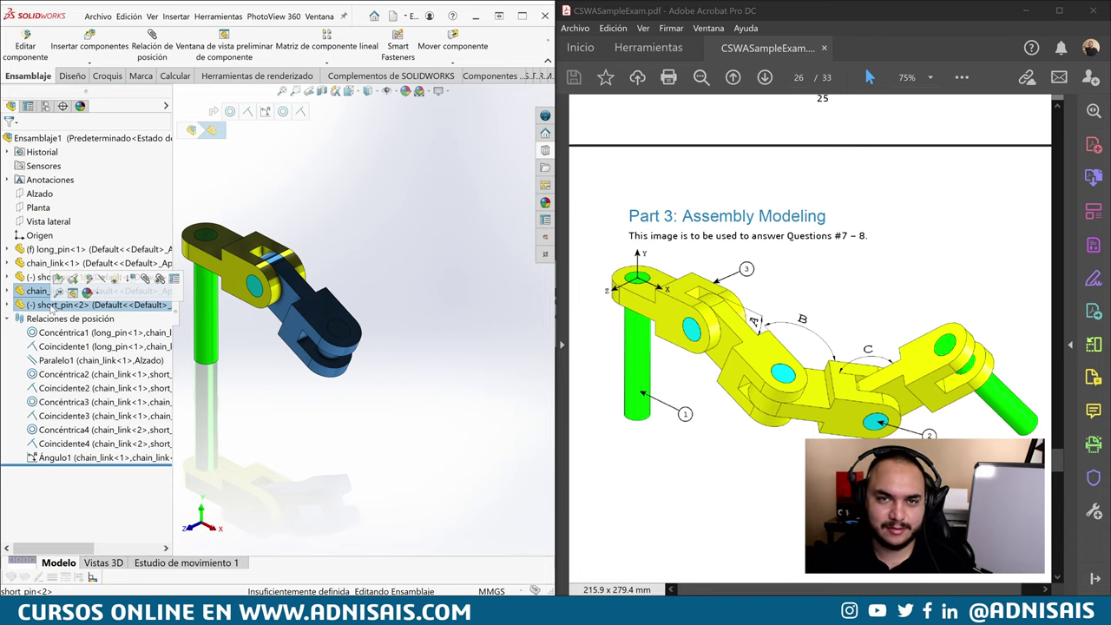
Copy the link and pin with their mates, picking new concentric and coincident reference faces
{"action": "right_click", "coordinate": [48, 295]}
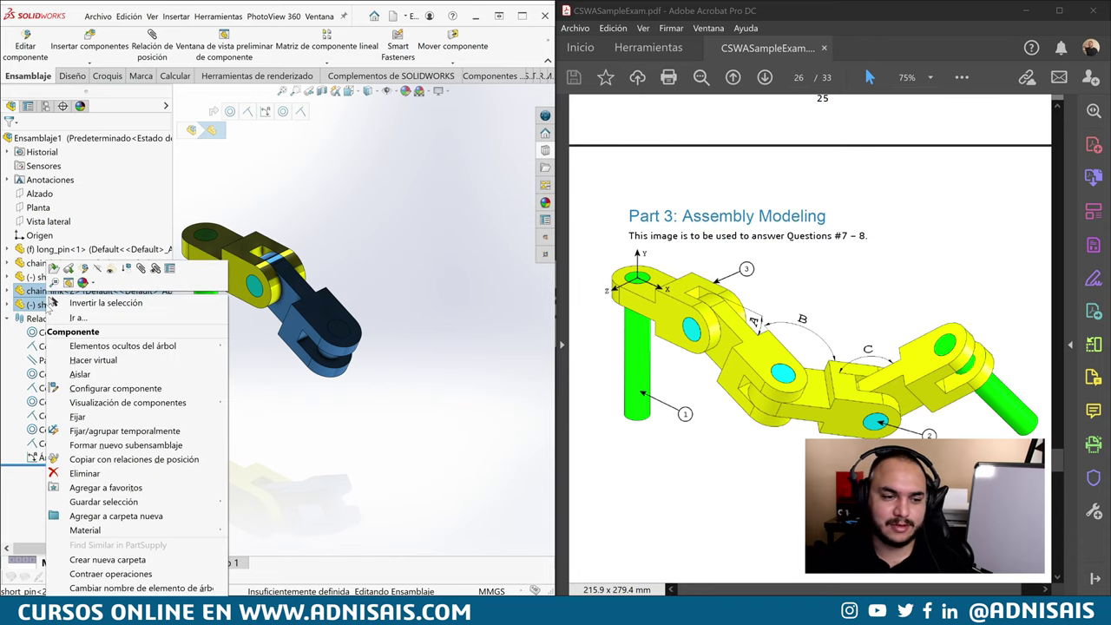
{"action": "left_click", "coordinate": [128, 461]}
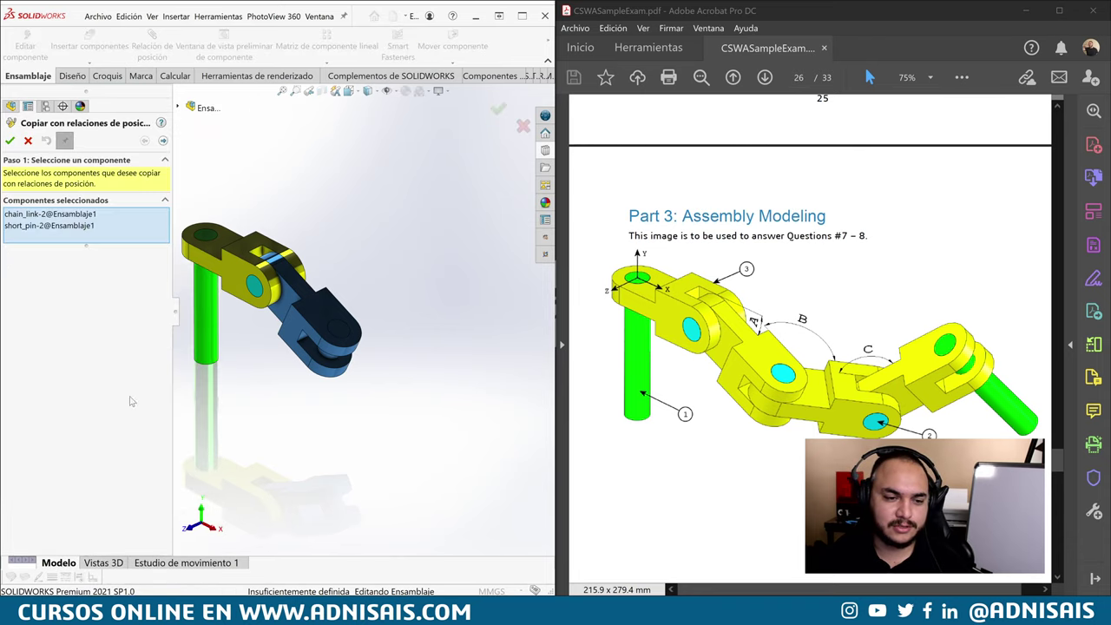
{"action": "left_click", "coordinate": [161, 140]}
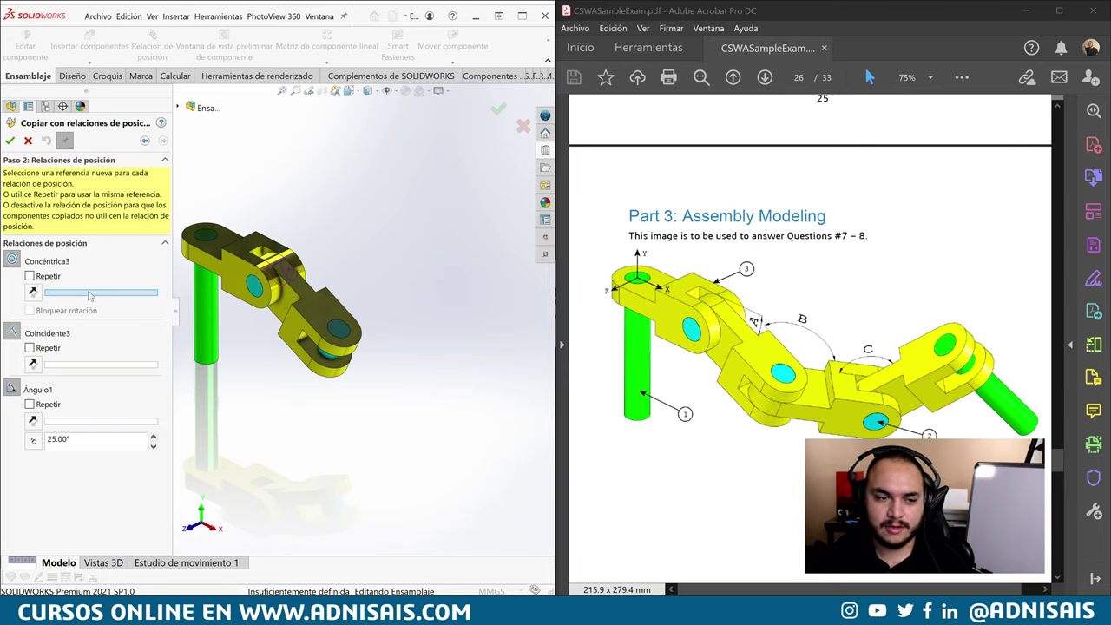
{"action": "scroll", "coordinate": [323, 373], "scroll_direction": "down", "scroll_amount": 2}
{"action": "scroll", "coordinate": [323, 373], "scroll_direction": "down", "scroll_amount": 2}
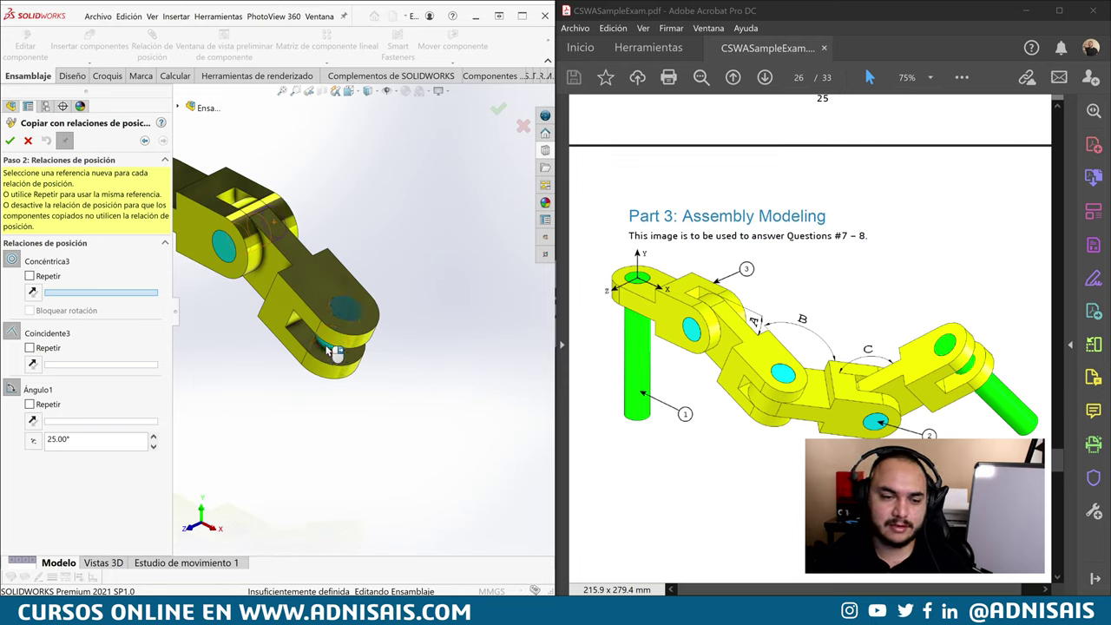
{"action": "left_click", "coordinate": [327, 345]}
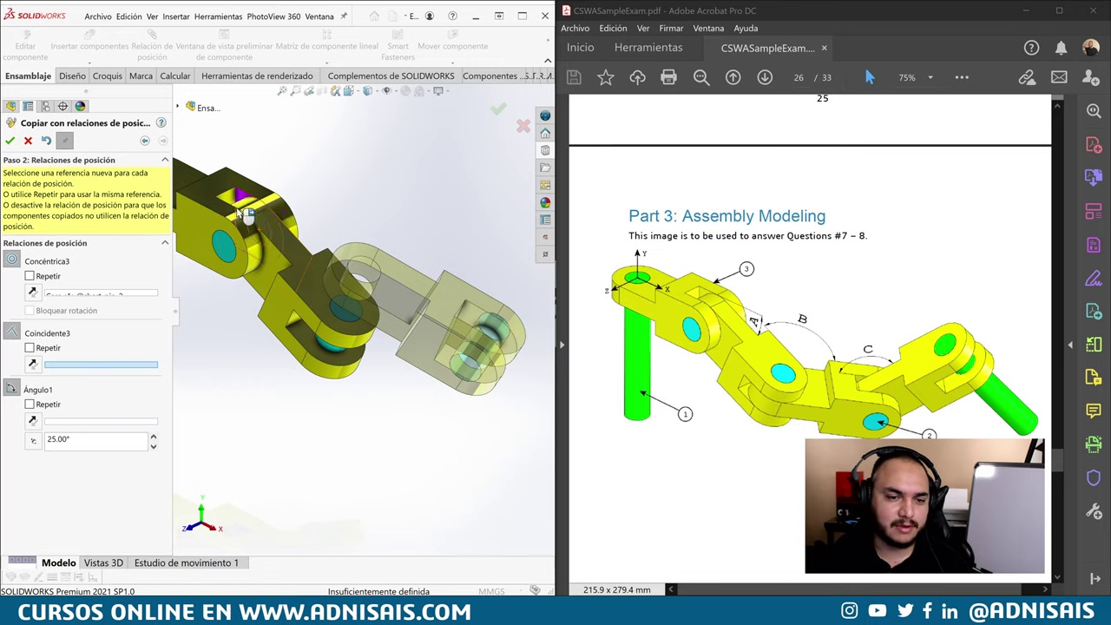
{"action": "mouse_move", "coordinate": [260, 226]}
{"action": "middle_mouse_down"}
{"action": "mouse_move", "coordinate": [371, 231]}
{"action": "mouse_move", "coordinate": [364, 263]}
{"action": "middle_mouse_up"}
{"action": "left_click", "coordinate": [366, 268]}
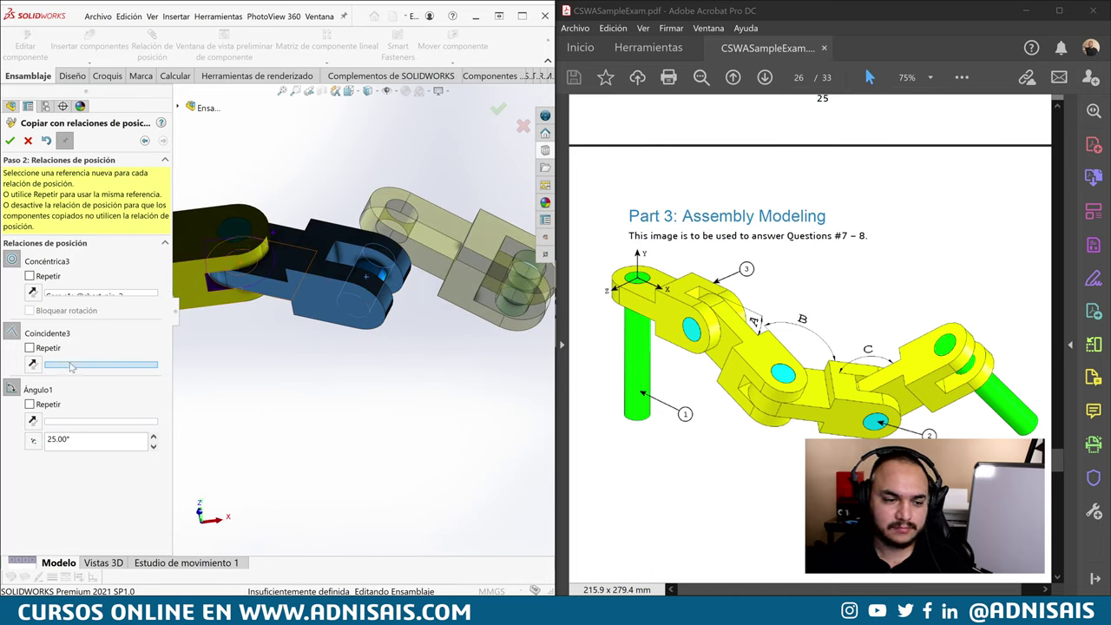
{"action": "left_click", "coordinate": [351, 302]}
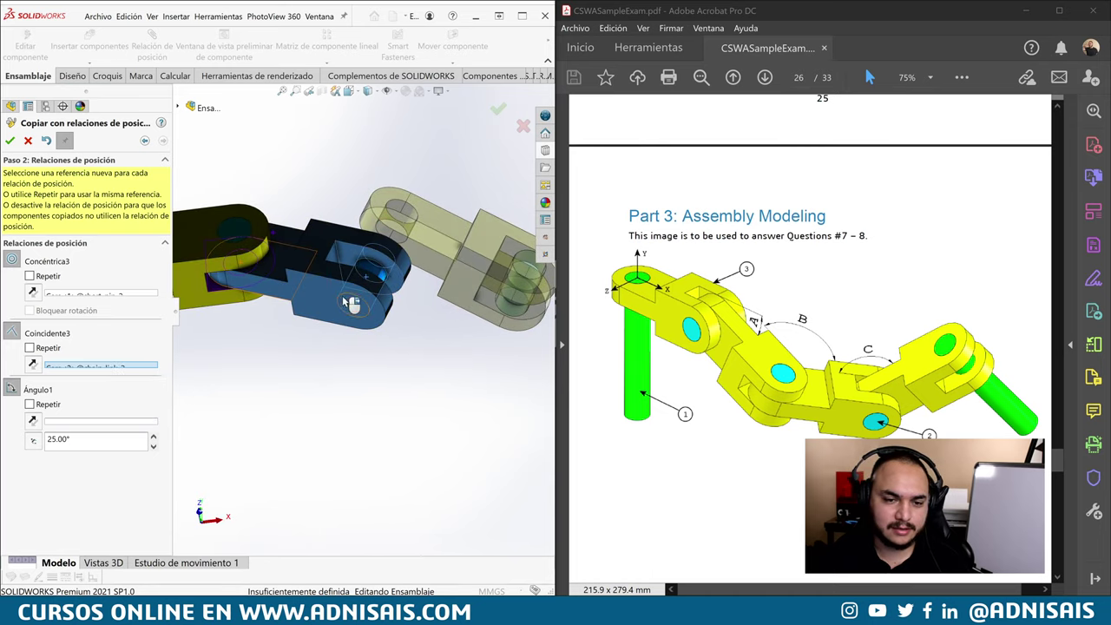
Pick the angle reference face and place the third link and pin
{"action": "middle_click_drag", "start_coordinate": [347, 287], "coordinate": [353, 347]}
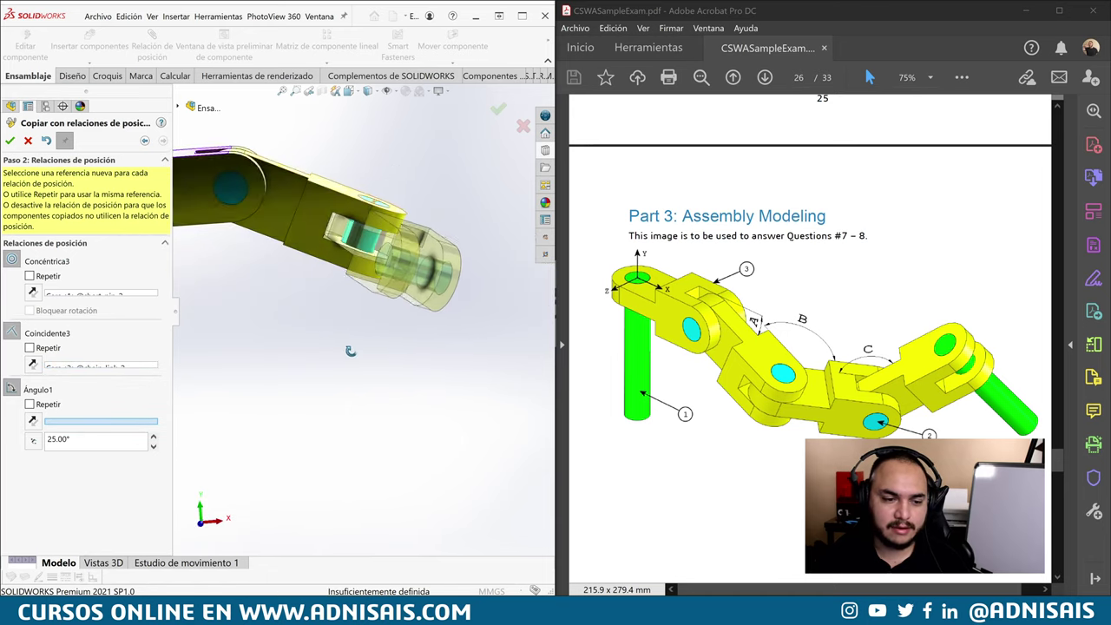
{"action": "middle_click_drag", "start_coordinate": [286, 286], "coordinate": [299, 217]}
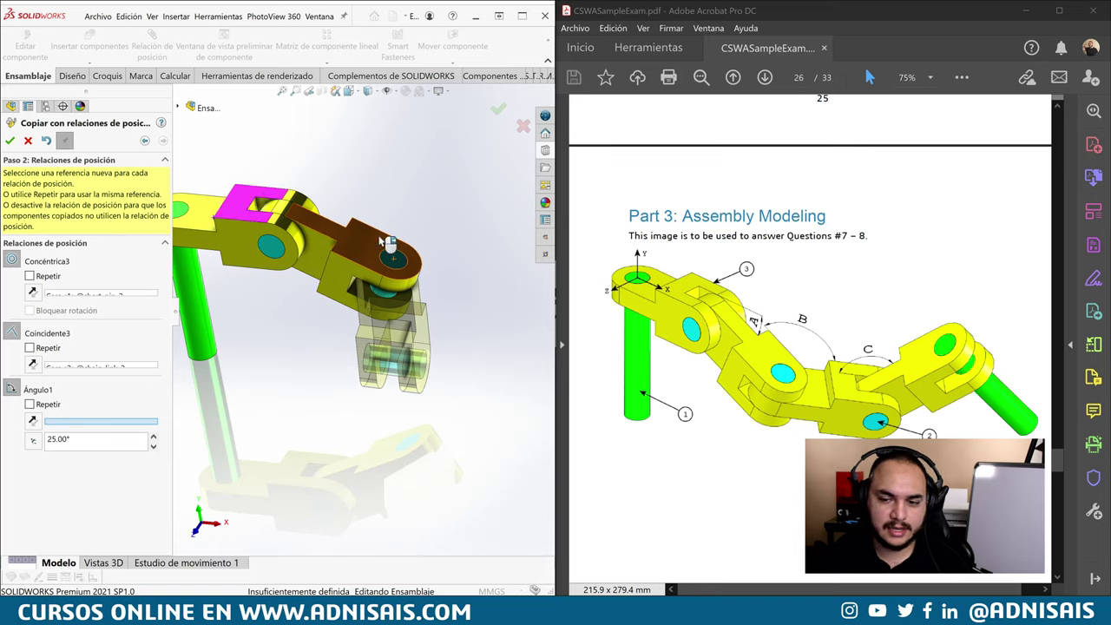
{"action": "middle_click_drag", "start_coordinate": [386, 234], "coordinate": [341, 293]}
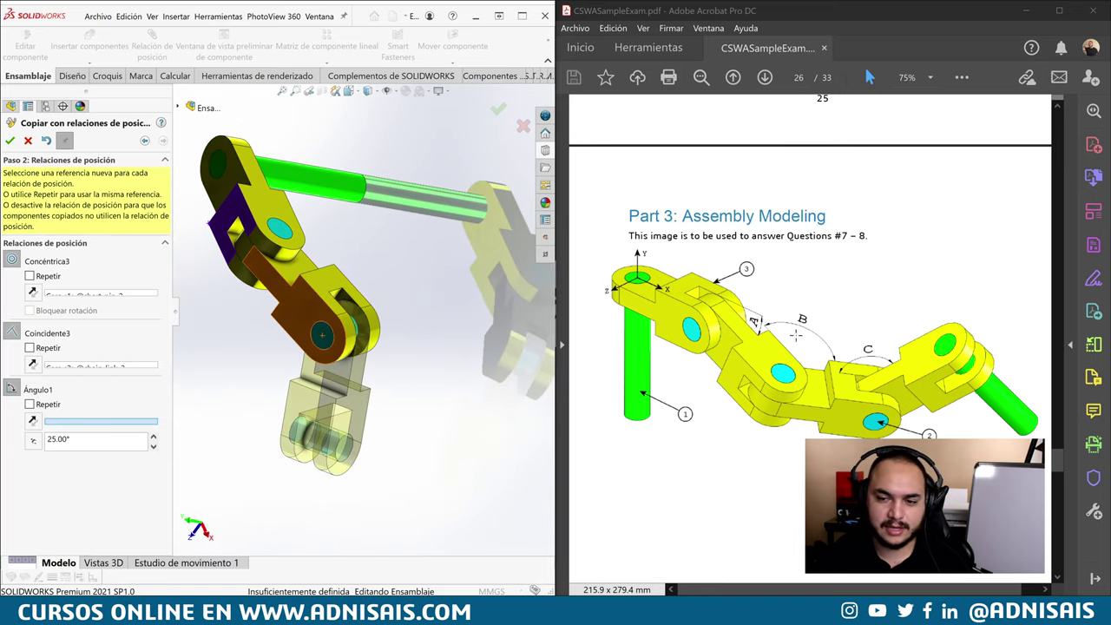
{"action": "left_click", "coordinate": [339, 281]}
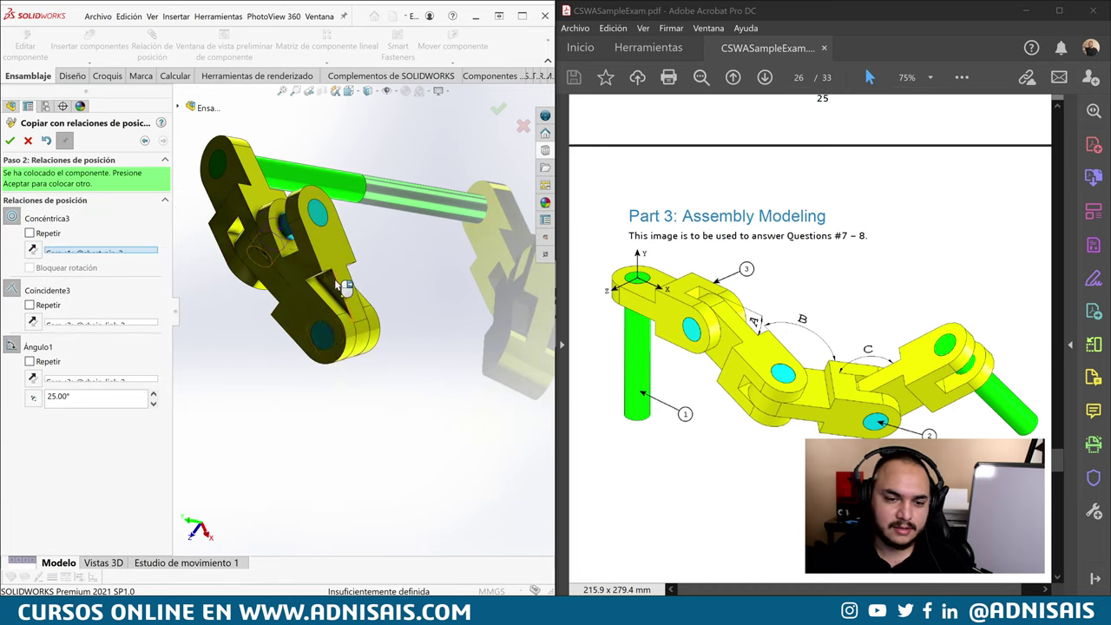
{"action": "mouse_move", "coordinate": [344, 280]}
{"action": "middle_mouse_down"}
{"action": "mouse_move", "coordinate": [353, 241]}
{"action": "mouse_move", "coordinate": [286, 252]}
{"action": "middle_mouse_up"}
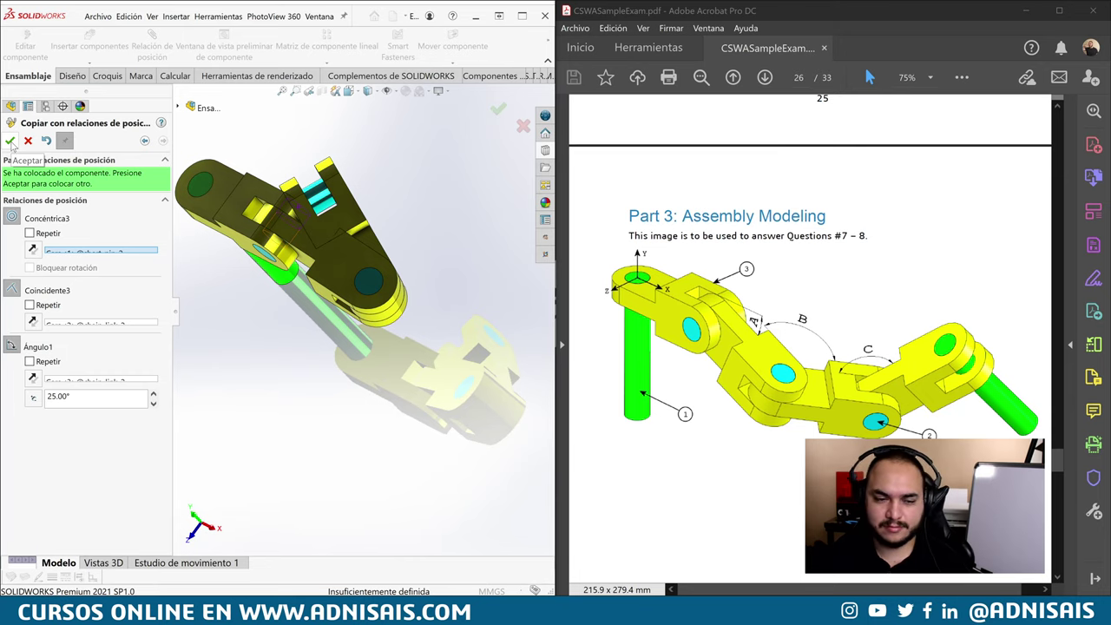
{"action": "left_click", "coordinate": [10, 143]}
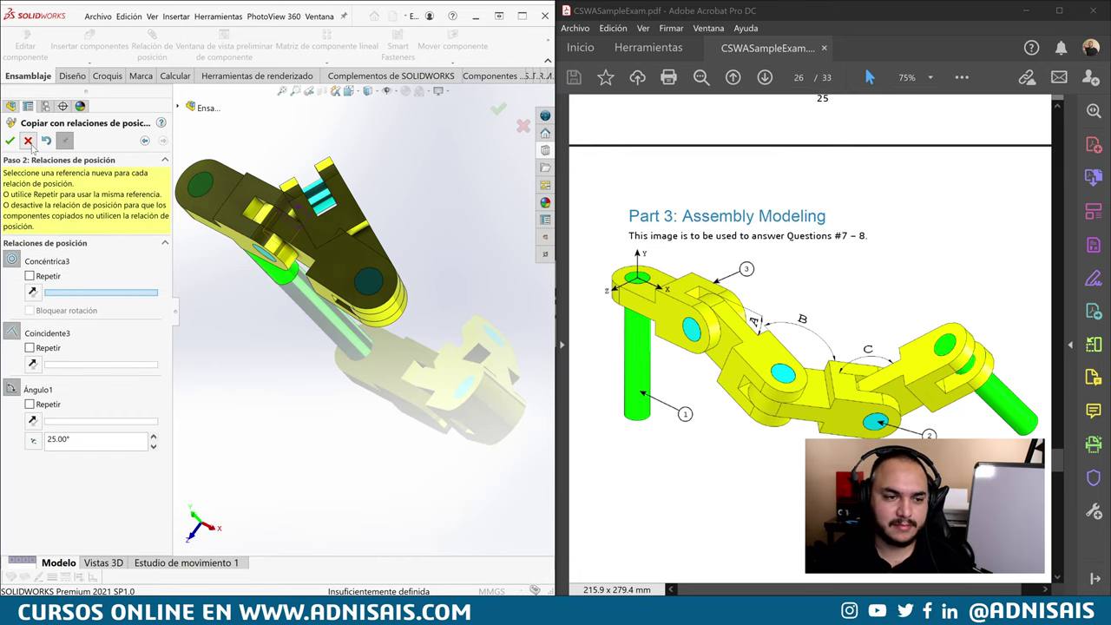
{"action": "left_click", "coordinate": [29, 141]}
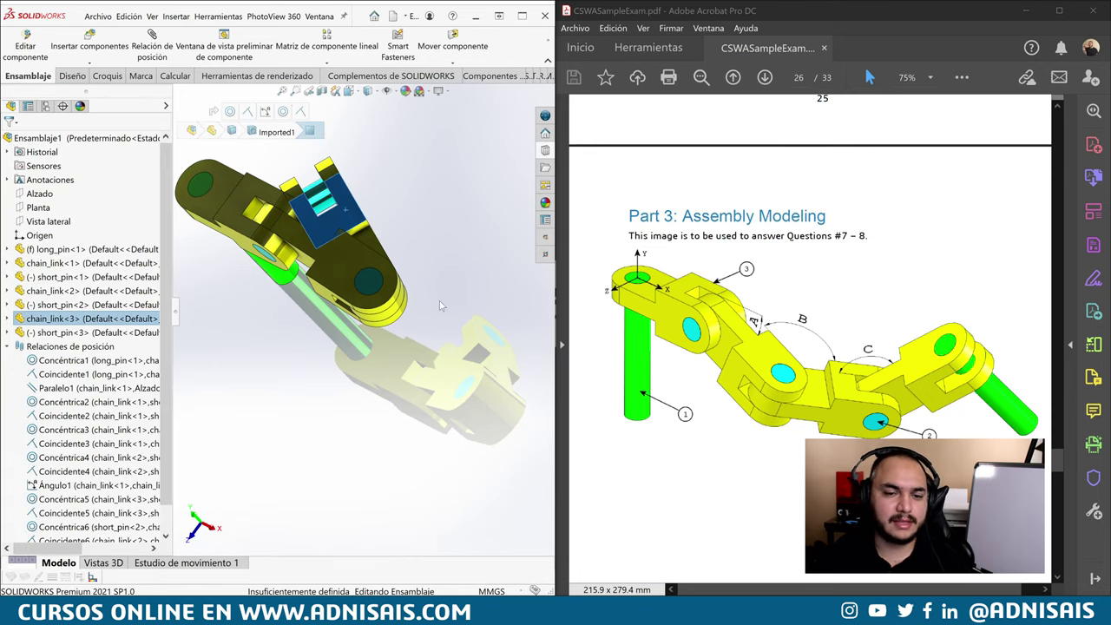
Edit the Ángulo2 mate between links two and three from 25° to 125°
{"action": "scroll", "coordinate": [870, 311], "scroll_direction": "down", "scroll_amount": 2}
{"action": "scroll", "coordinate": [870, 312], "scroll_direction": "down", "scroll_amount": 3}
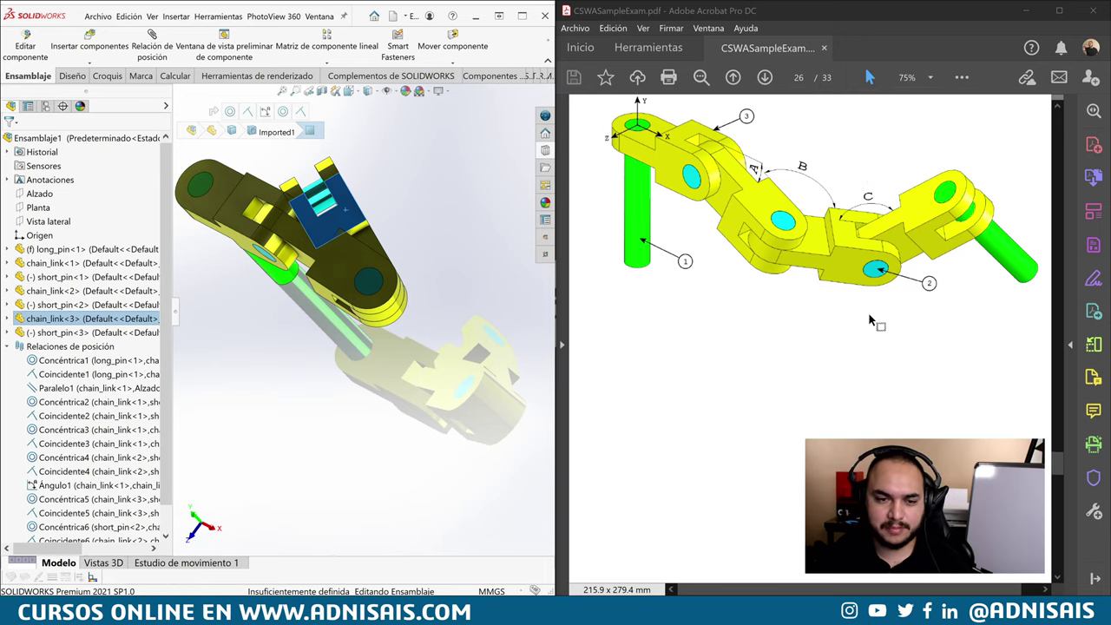
{"action": "scroll", "coordinate": [872, 321], "scroll_direction": "down", "scroll_amount": 3}
{"action": "scroll", "coordinate": [875, 330], "scroll_direction": "down", "scroll_amount": 2}
{"action": "scroll", "coordinate": [875, 330], "scroll_direction": "down", "scroll_amount": 2}
{"action": "scroll", "coordinate": [729, 443], "scroll_direction": "down", "scroll_amount": 4}
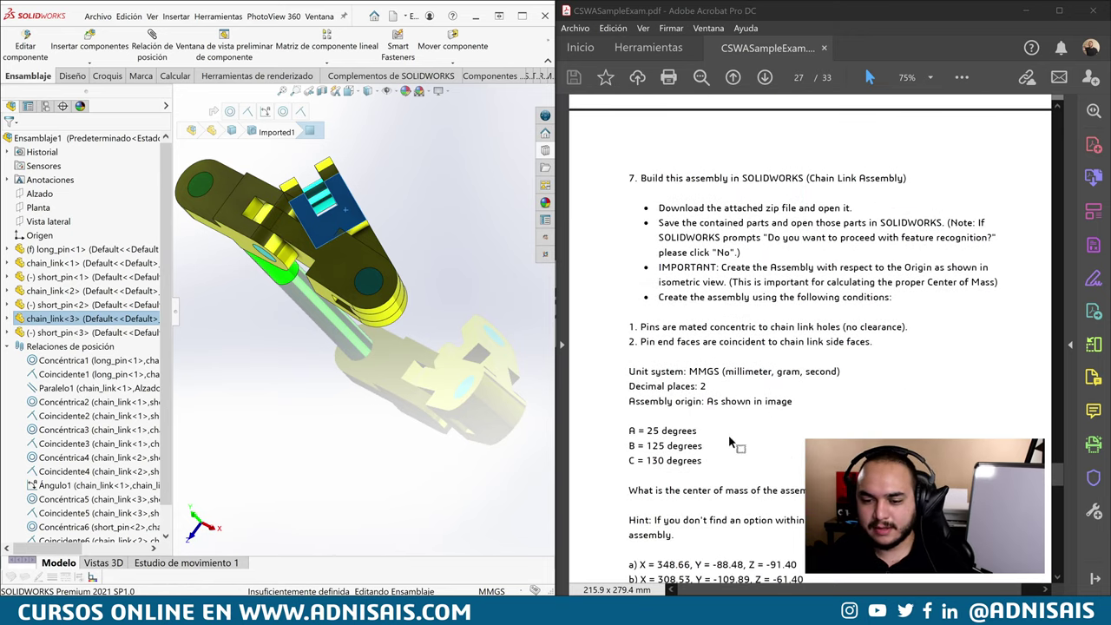
{"action": "scroll", "coordinate": [111, 408], "scroll_direction": "down", "scroll_amount": 1}
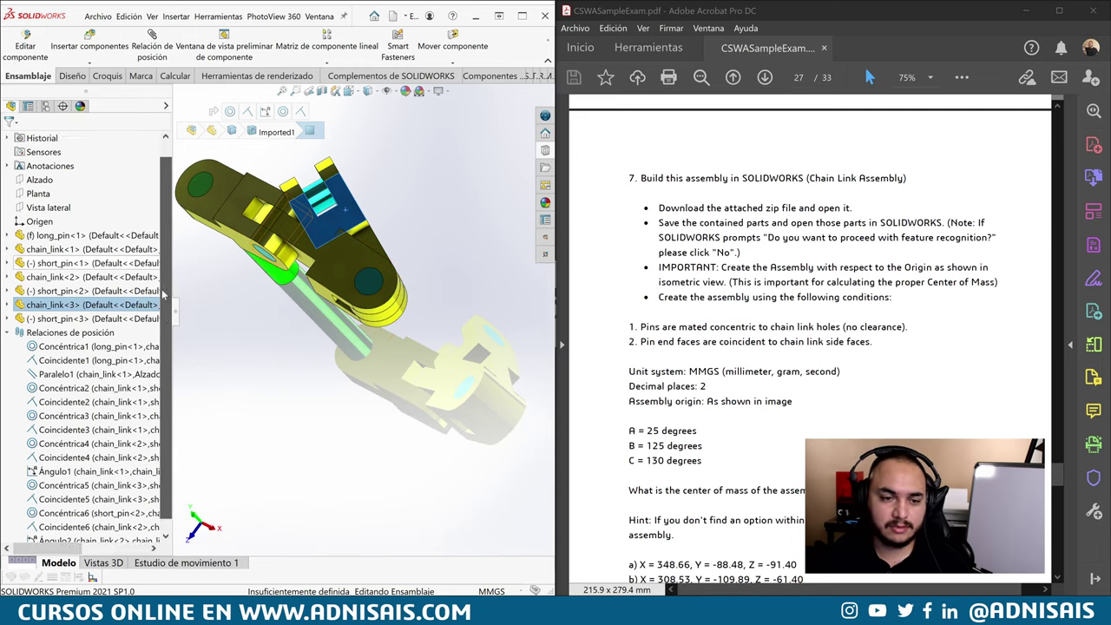
{"action": "left_click", "coordinate": [58, 527]}
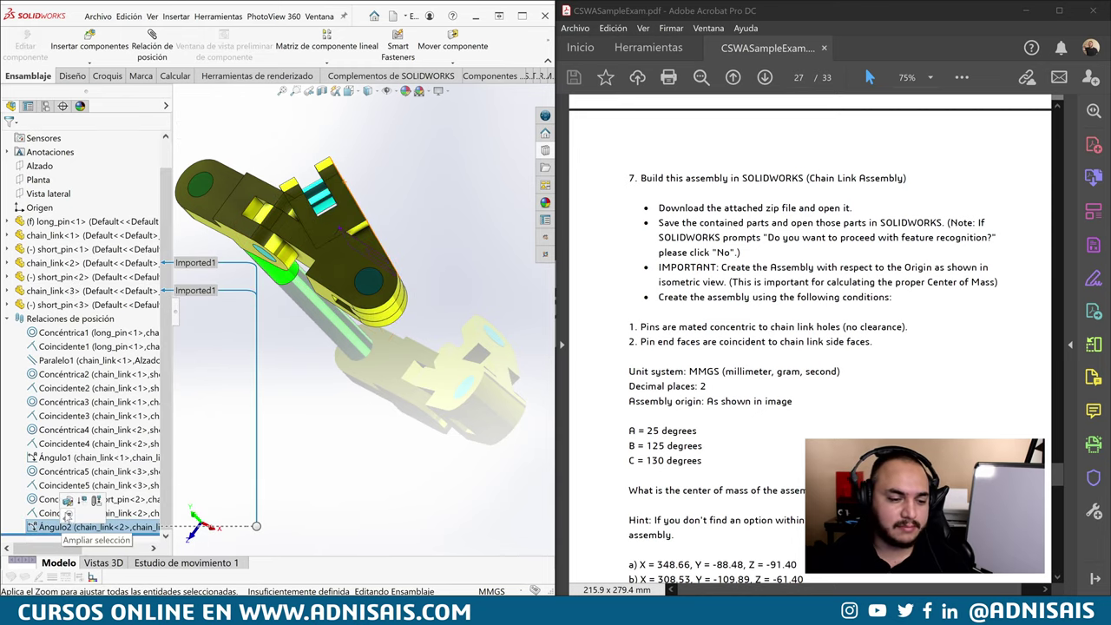
{"action": "left_click", "coordinate": [68, 503]}
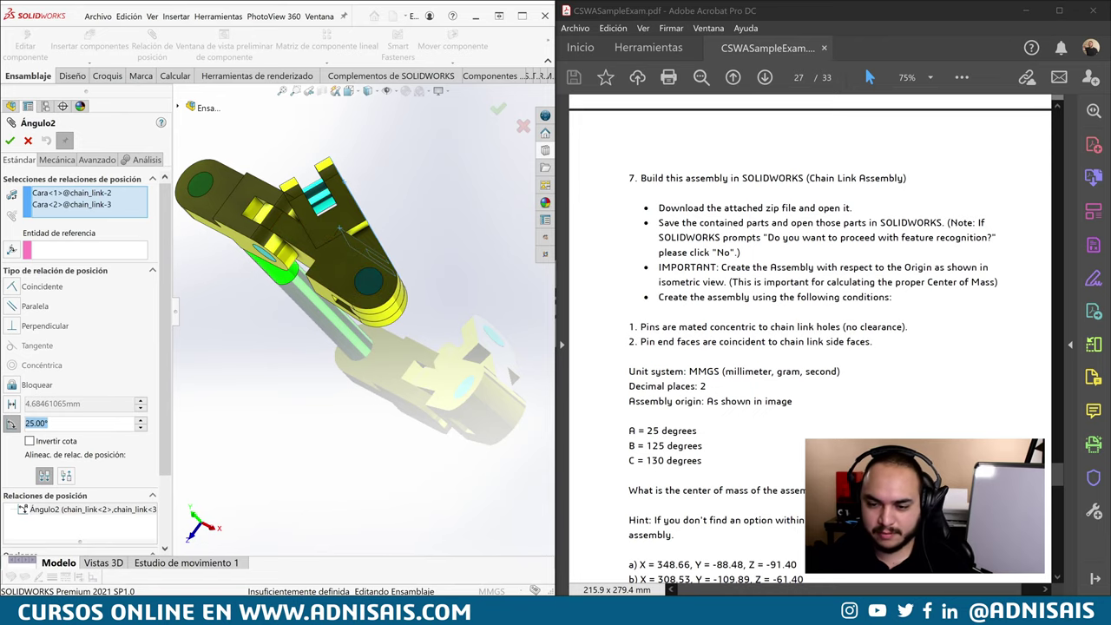
{"action": "type", "text": "125"}
{"action": "key", "text": "Return"}
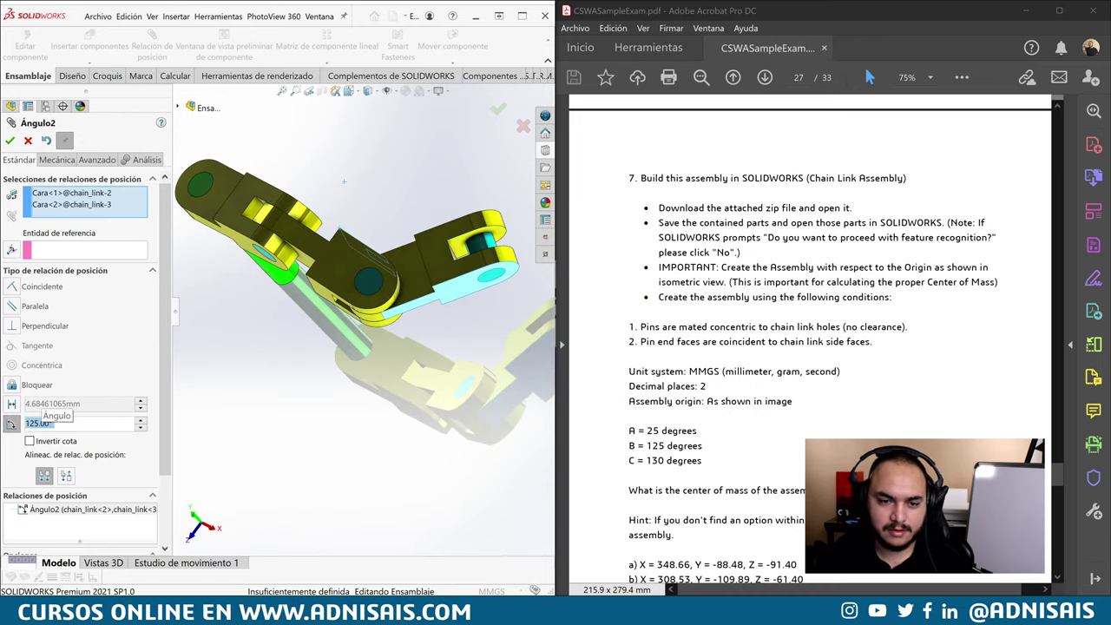
{"action": "scroll", "coordinate": [885, 304], "scroll_direction": "up", "scroll_amount": 1}
{"action": "scroll", "coordinate": [900, 288], "scroll_direction": "up", "scroll_amount": 5}
{"action": "scroll", "coordinate": [903, 287], "scroll_direction": "up", "scroll_amount": 2}
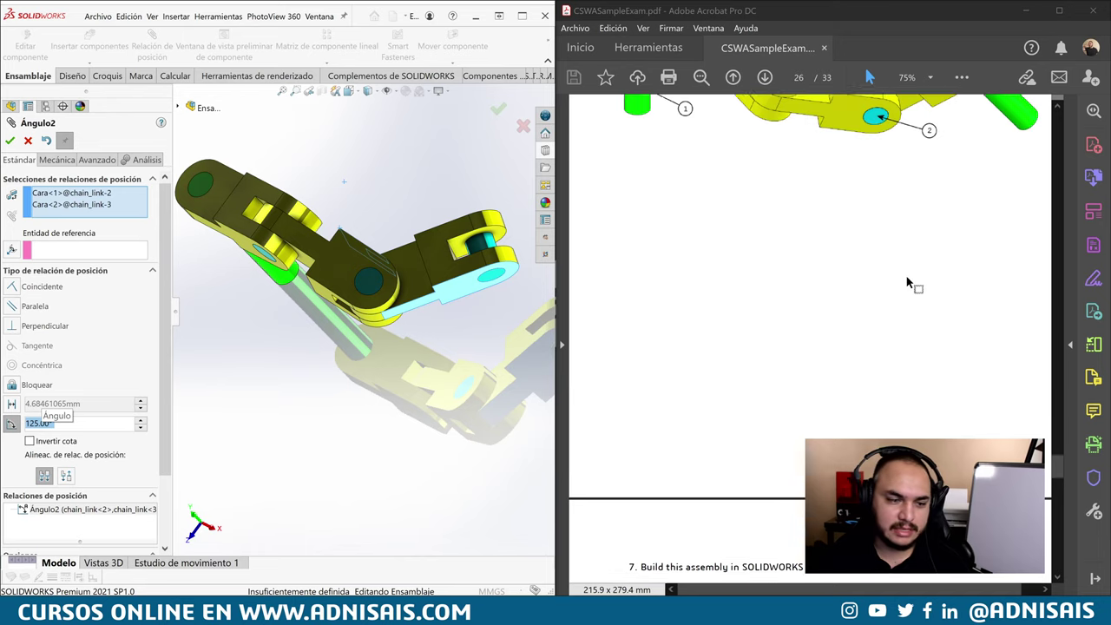
{"action": "scroll", "coordinate": [911, 277], "scroll_direction": "up", "scroll_amount": 3}
{"action": "scroll", "coordinate": [918, 269], "scroll_direction": "up", "scroll_amount": 2}
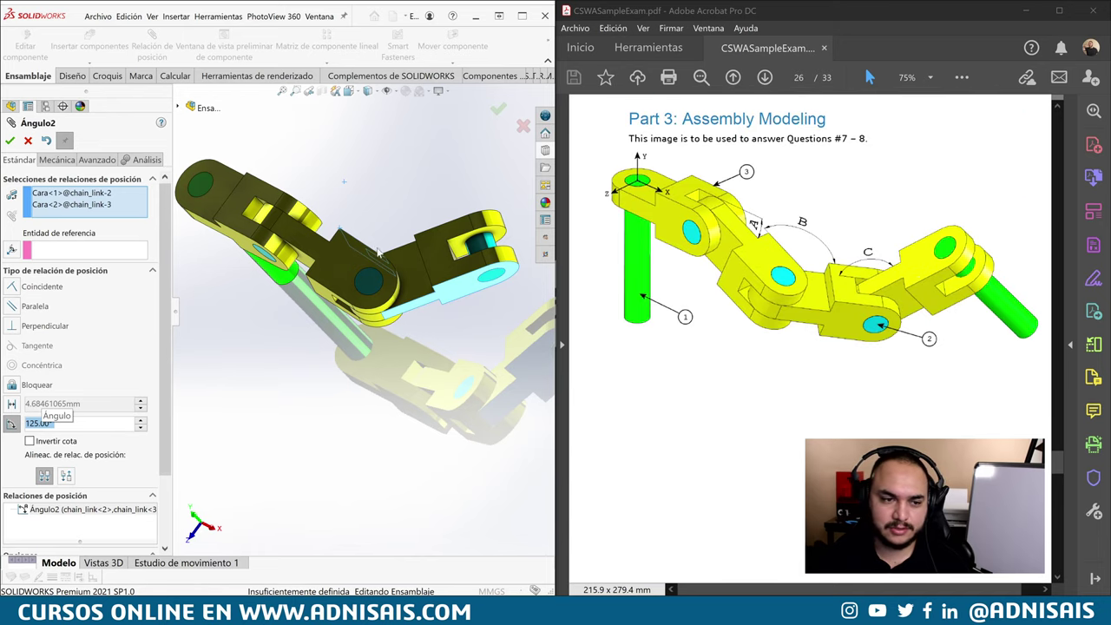
{"action": "mouse_move", "coordinate": [379, 253]}
{"action": "middle_mouse_down"}
{"action": "mouse_move", "coordinate": [411, 199]}
{"action": "mouse_move", "coordinate": [347, 208]}
{"action": "middle_mouse_up"}
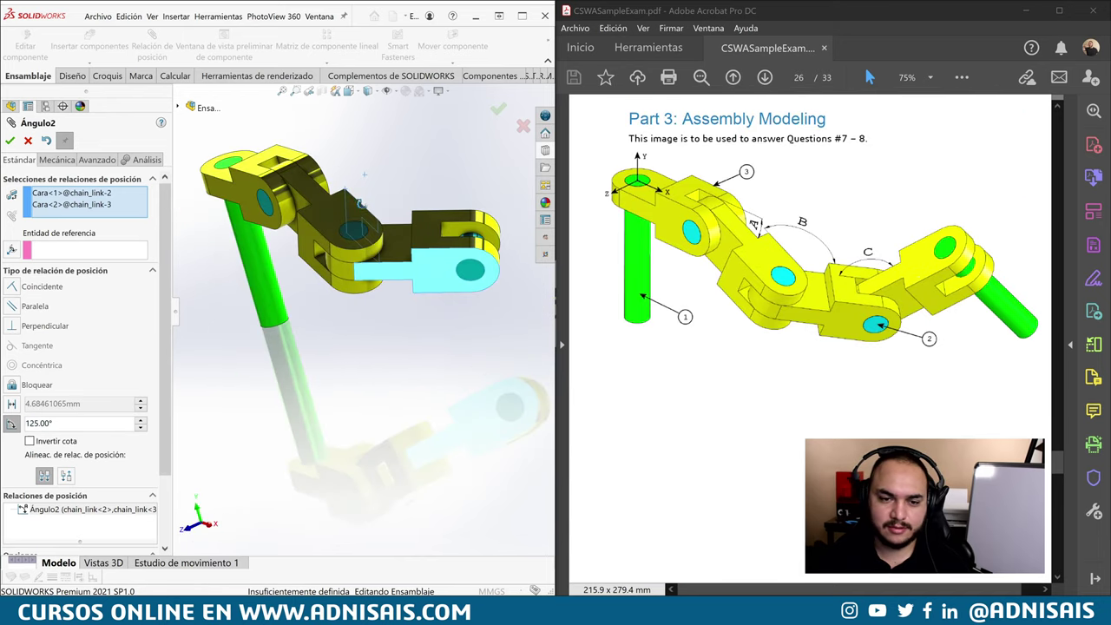
{"action": "left_click", "coordinate": [10, 140]}
Copy chain_link<3> and snap the new link's hole onto the chain's end pin
{"action": "scroll", "coordinate": [365, 308], "scroll_direction": "up", "scroll_amount": 3}
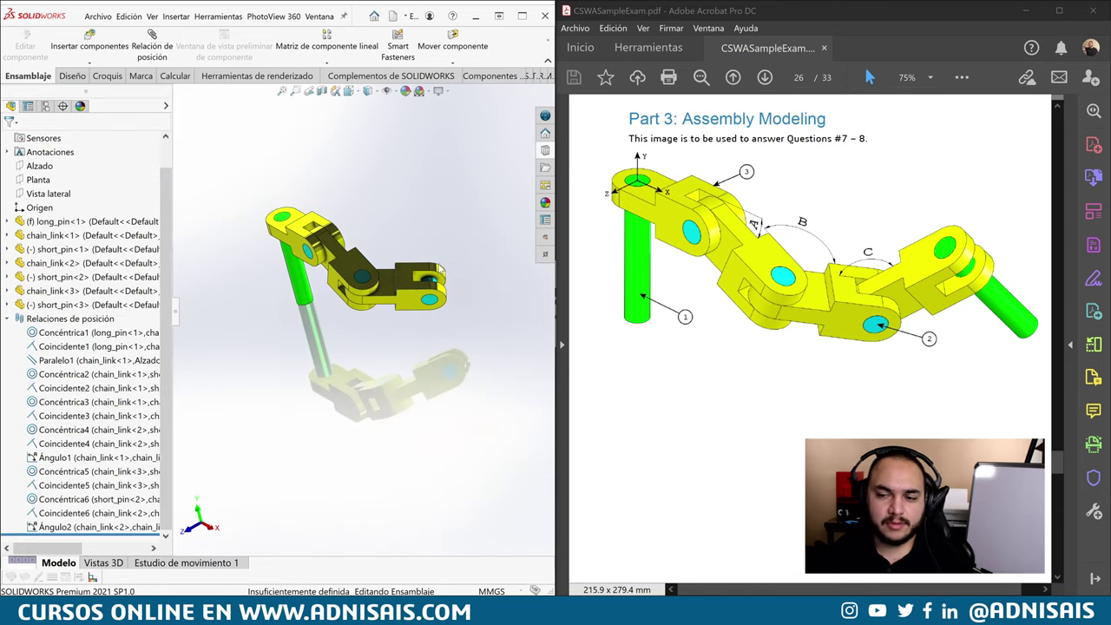
{"action": "middle_click_drag", "start_coordinate": [440, 269], "coordinate": [703, 288]}
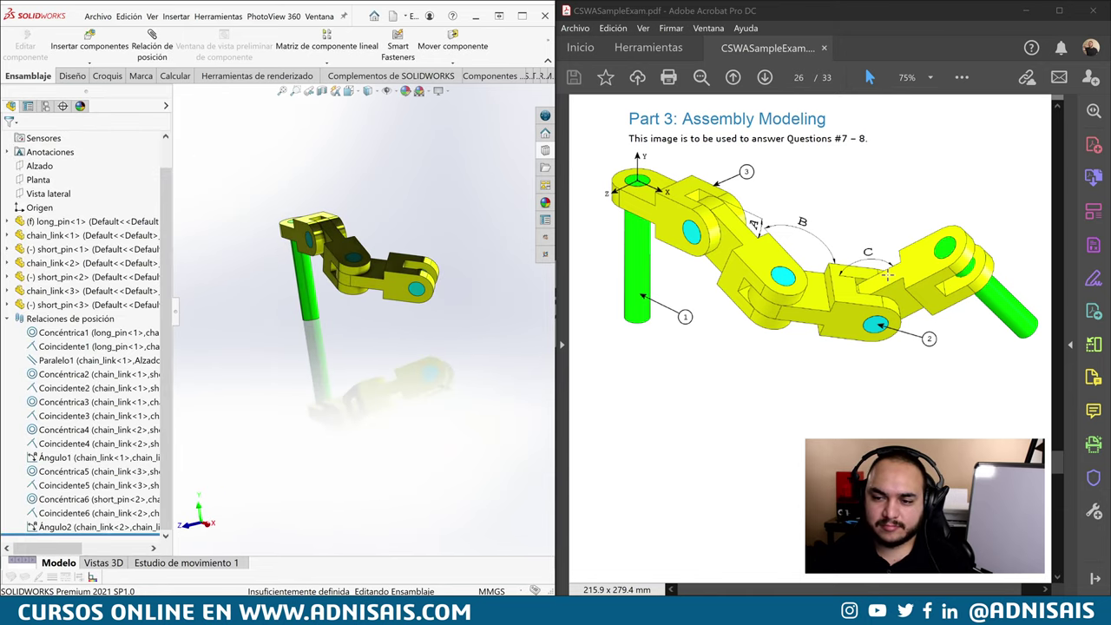
{"action": "middle_click_drag", "start_coordinate": [483, 248], "coordinate": [278, 339]}
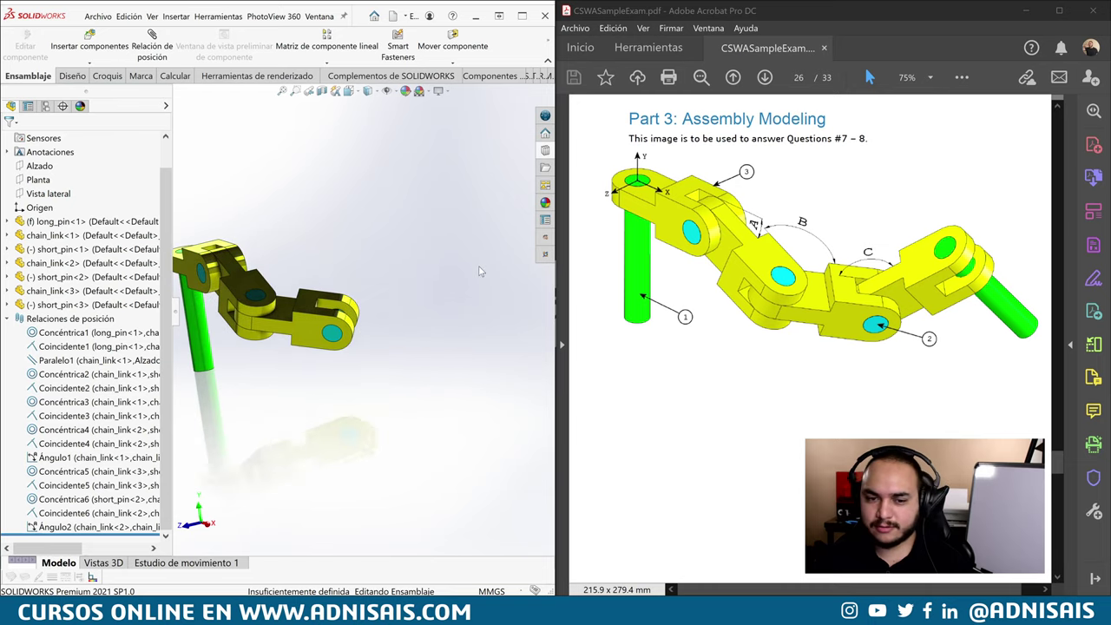
{"action": "scroll", "coordinate": [278, 339], "scroll_direction": "down", "scroll_amount": 3}
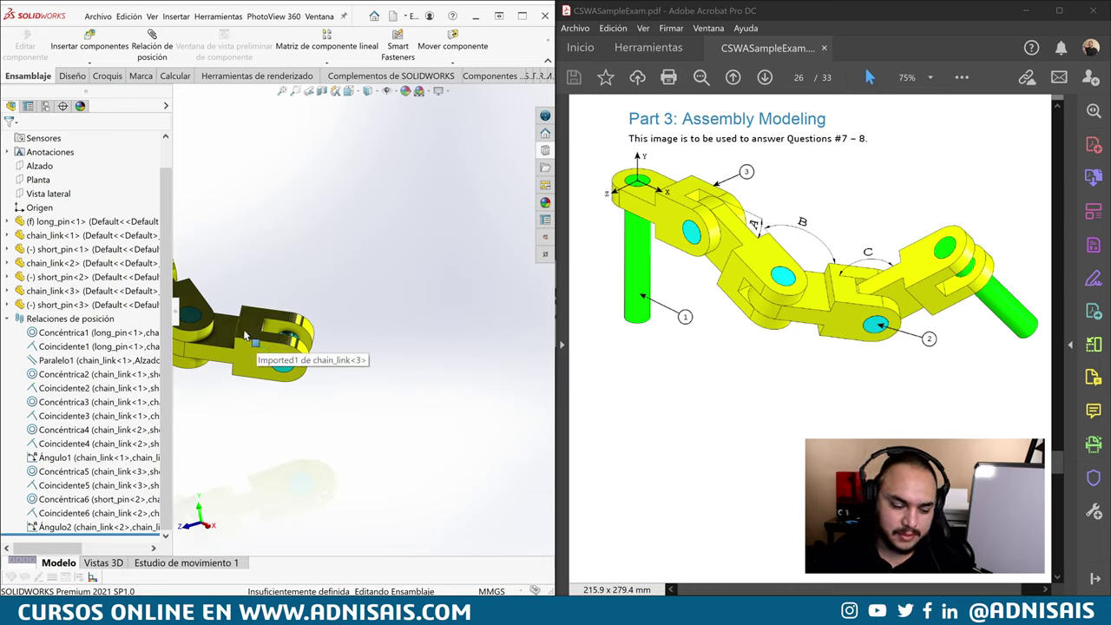
{"action": "left_click_drag", "start_coordinate": [277, 338], "coordinate": [408, 313], "text": "ctrl"}
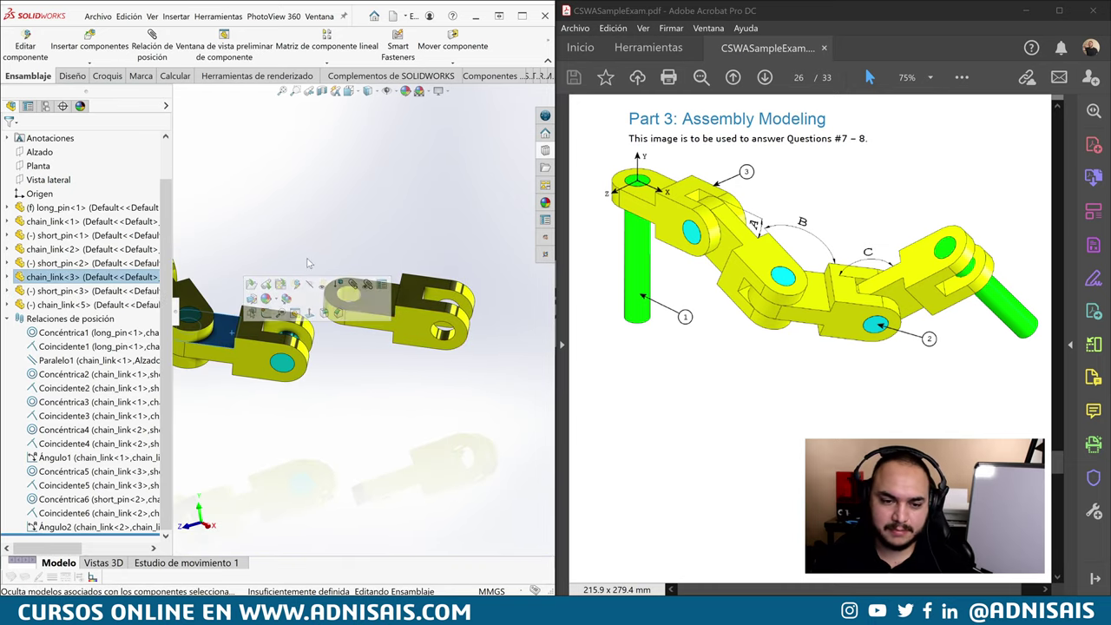
{"action": "middle_click_drag", "start_coordinate": [408, 312], "coordinate": [336, 324]}
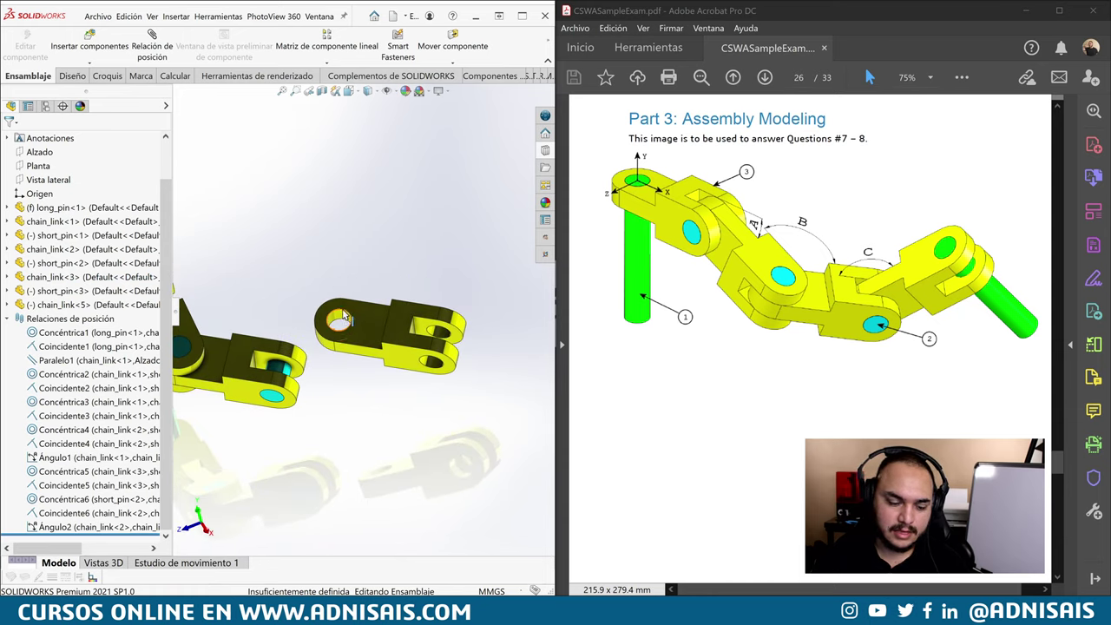
{"action": "left_click_drag", "start_coordinate": [342, 315], "coordinate": [331, 345]}
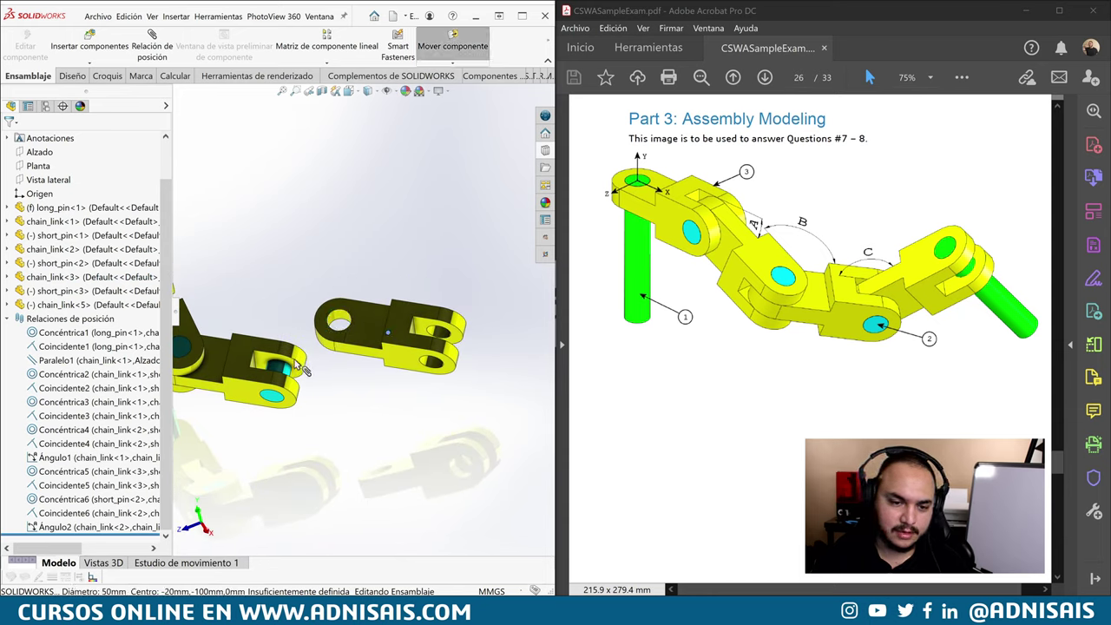
{"action": "key", "text": "Escape"}
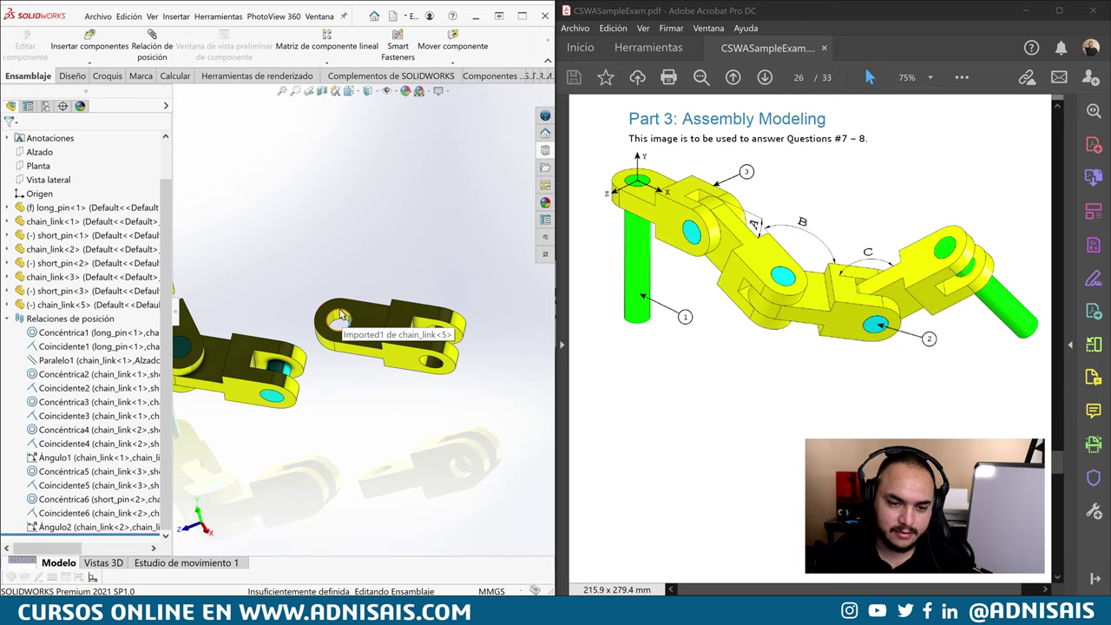
{"action": "left_click_drag", "start_coordinate": [341, 315], "coordinate": [289, 366], "text": "alt"}
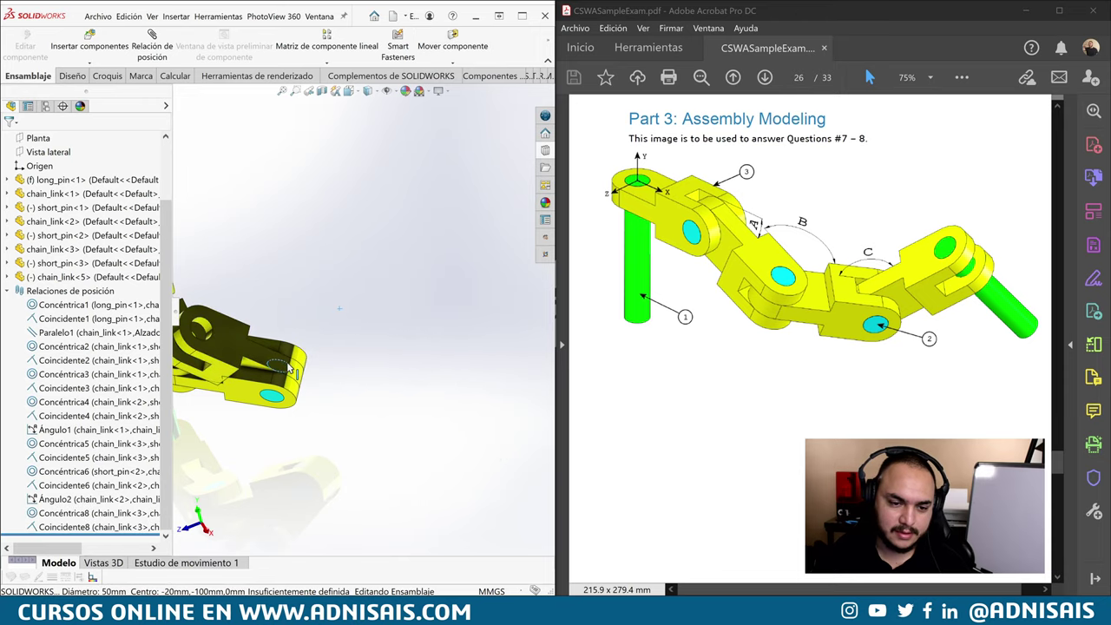
{"action": "mouse_move", "coordinate": [289, 367]}
{"action": "middle_mouse_down"}
{"action": "mouse_move", "coordinate": [360, 316]}
{"action": "mouse_move", "coordinate": [278, 345]}
{"action": "middle_mouse_up"}
Add a 130° angle mate between faces of chain_link<5> and chain_link<3>
{"action": "left_click", "coordinate": [277, 345]}
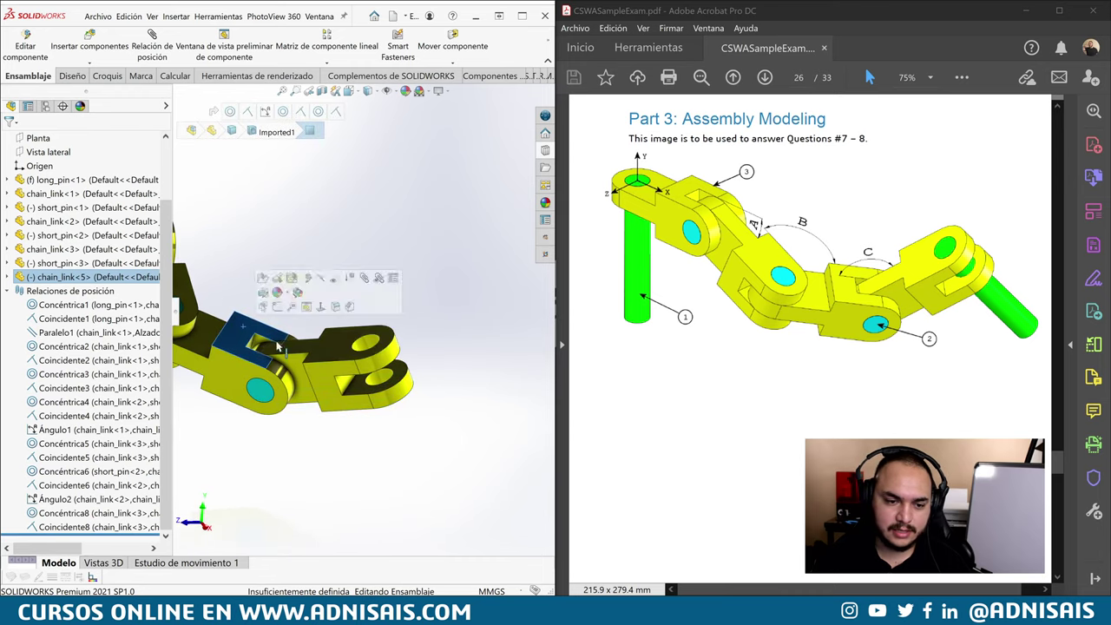
{"action": "left_click", "coordinate": [328, 349], "text": "ctrl"}
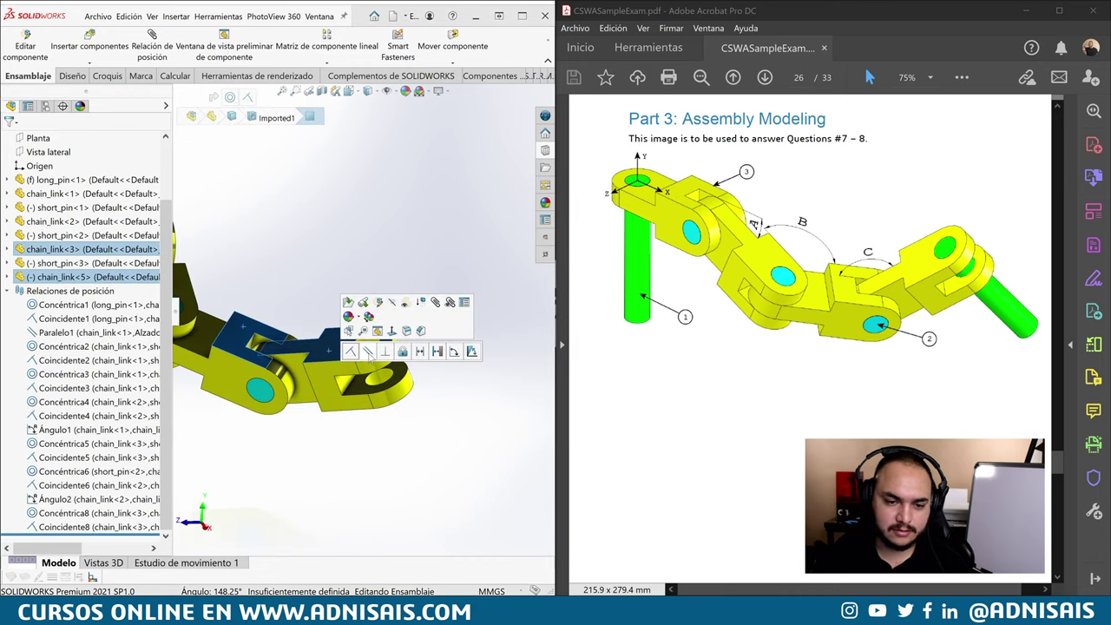
{"action": "left_click", "coordinate": [453, 351]}
{"action": "scroll", "coordinate": [873, 342], "scroll_direction": "down", "scroll_amount": 3}
{"action": "scroll", "coordinate": [873, 343], "scroll_direction": "down", "scroll_amount": 3}
{"action": "scroll", "coordinate": [875, 347], "scroll_direction": "down", "scroll_amount": 4}
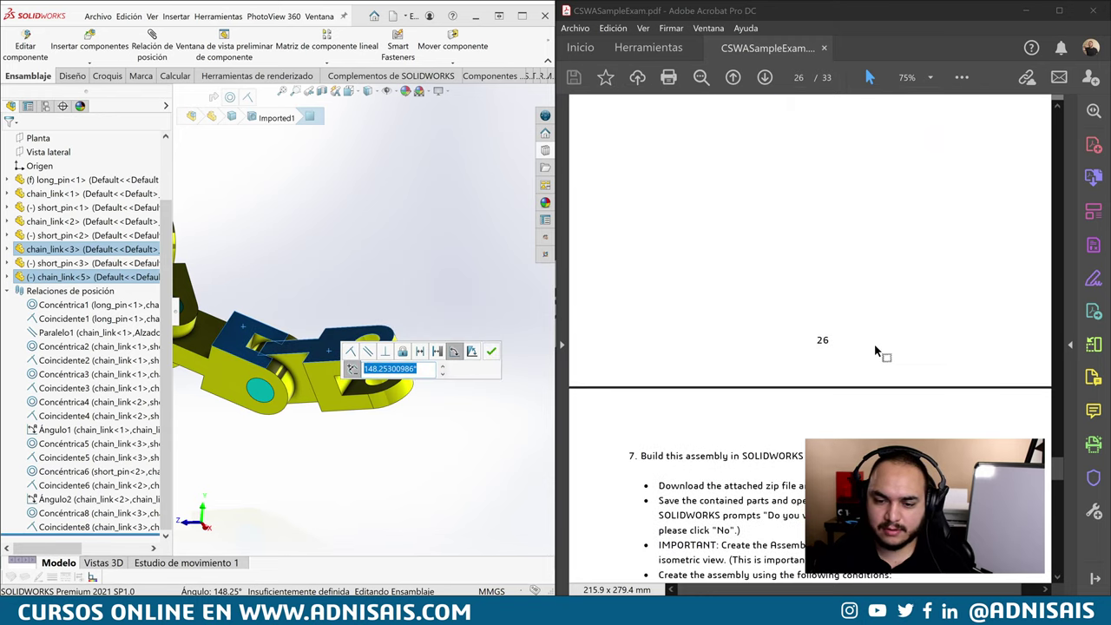
{"action": "scroll", "coordinate": [875, 351], "scroll_direction": "down", "scroll_amount": 4}
{"action": "scroll", "coordinate": [874, 354], "scroll_direction": "down", "scroll_amount": 3}
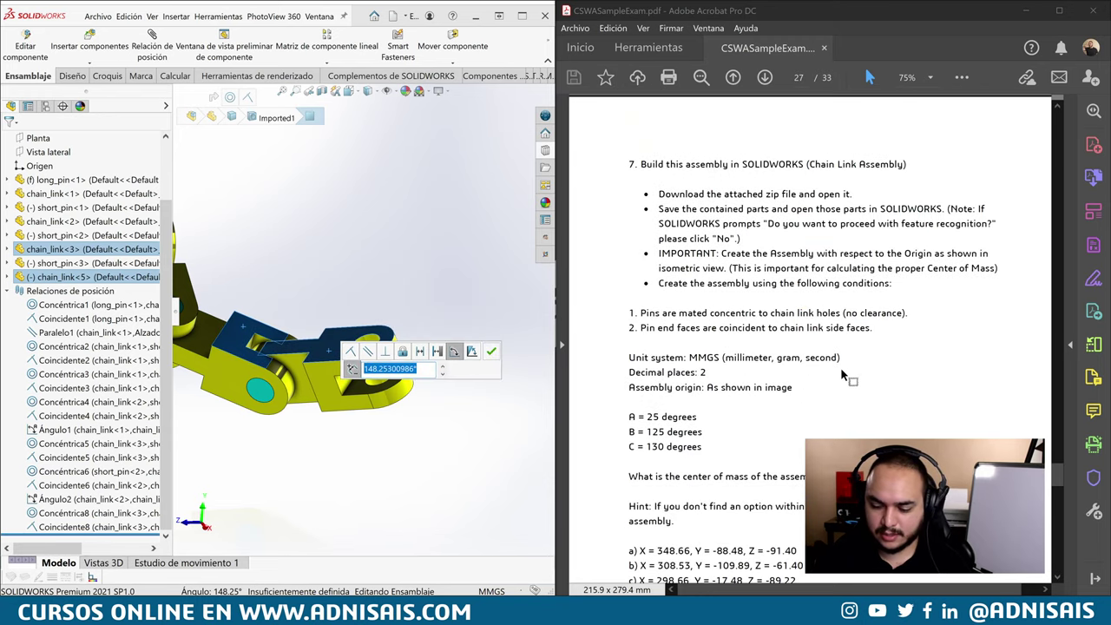
{"action": "type", "text": "130"}
{"action": "key", "text": "Return"}
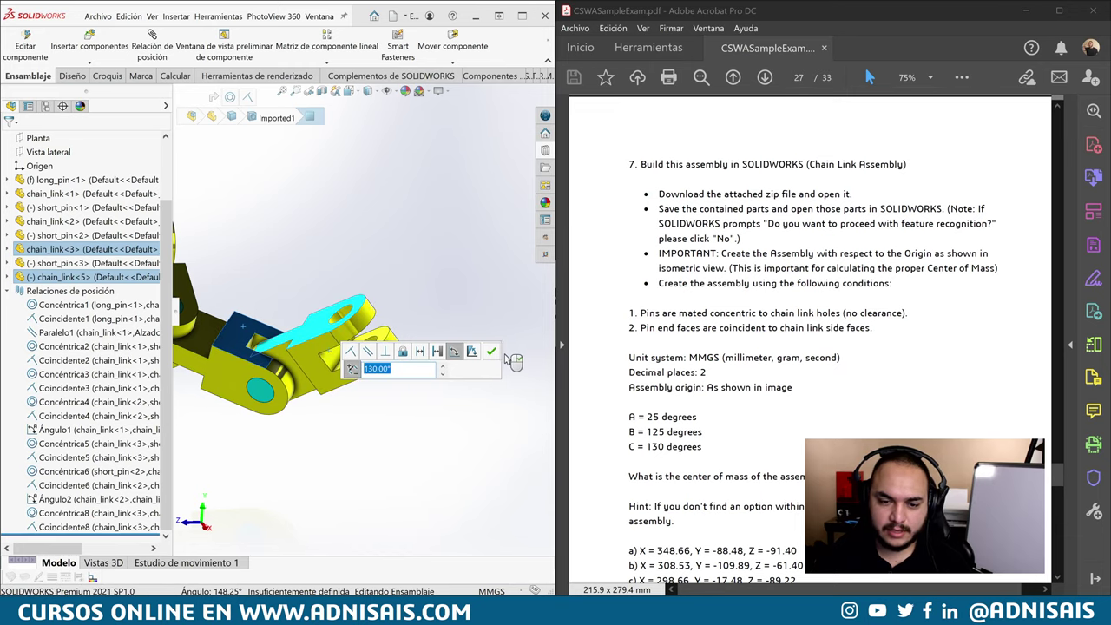
{"action": "left_click", "coordinate": [491, 351]}
{"action": "scroll", "coordinate": [825, 265], "scroll_direction": "up", "scroll_amount": 1}
{"action": "scroll", "coordinate": [825, 266], "scroll_direction": "up", "scroll_amount": 4}
{"action": "scroll", "coordinate": [852, 222], "scroll_direction": "up", "scroll_amount": 4}
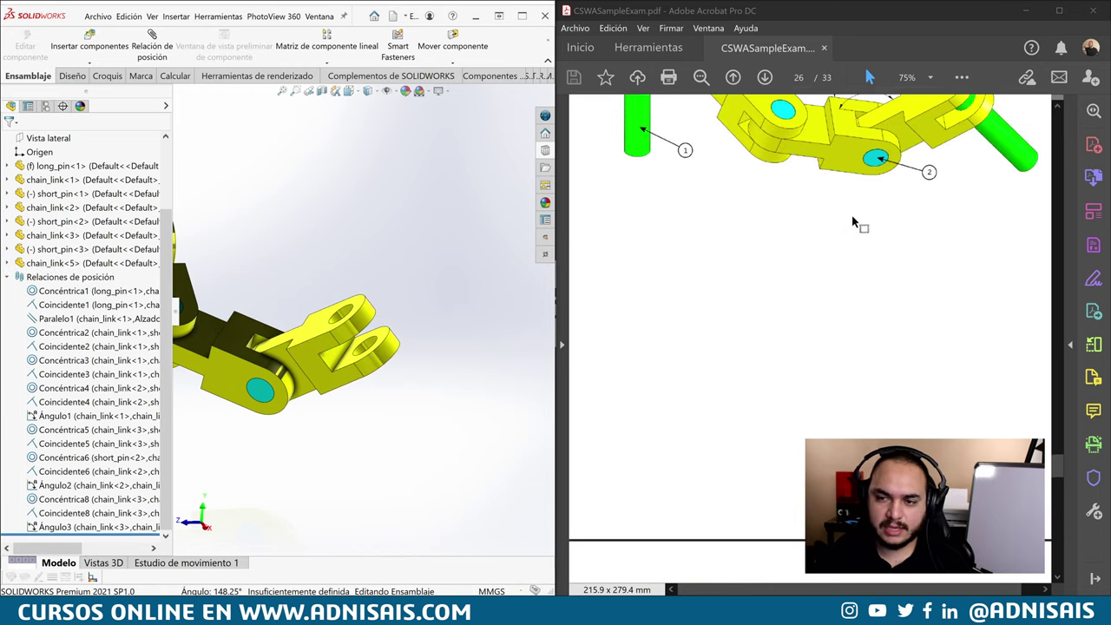
{"action": "scroll", "coordinate": [852, 222], "scroll_direction": "up", "scroll_amount": 3}
Copy long_pin<1> and seat it concentric in the last link's end hole
{"action": "middle_click_drag", "start_coordinate": [306, 279], "coordinate": [698, 285]}
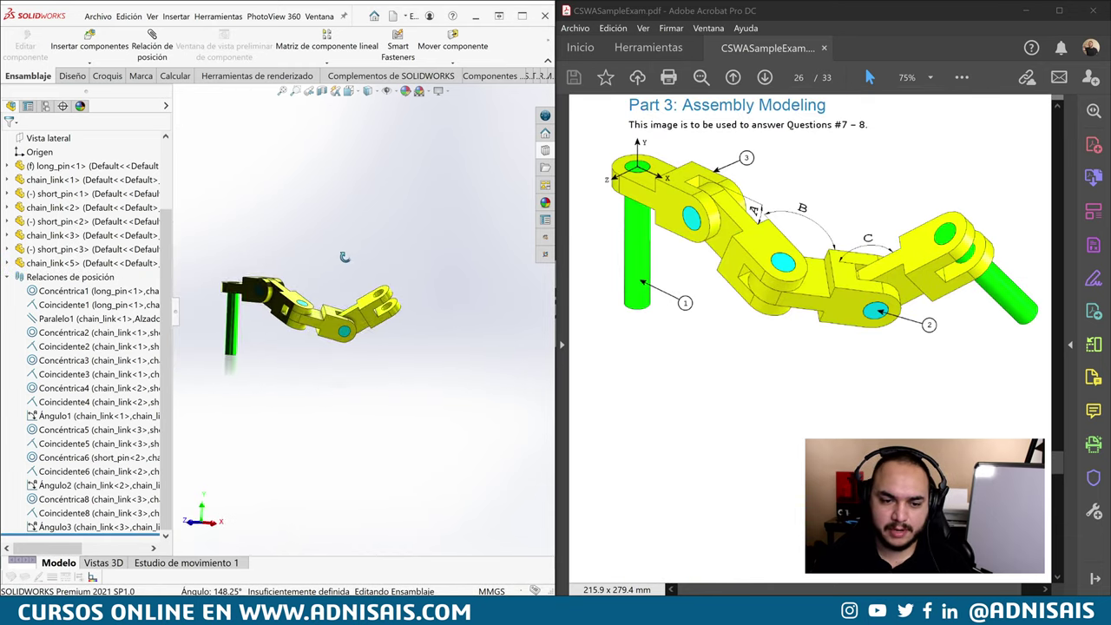
{"action": "middle_click_drag", "start_coordinate": [463, 283], "coordinate": [269, 354]}
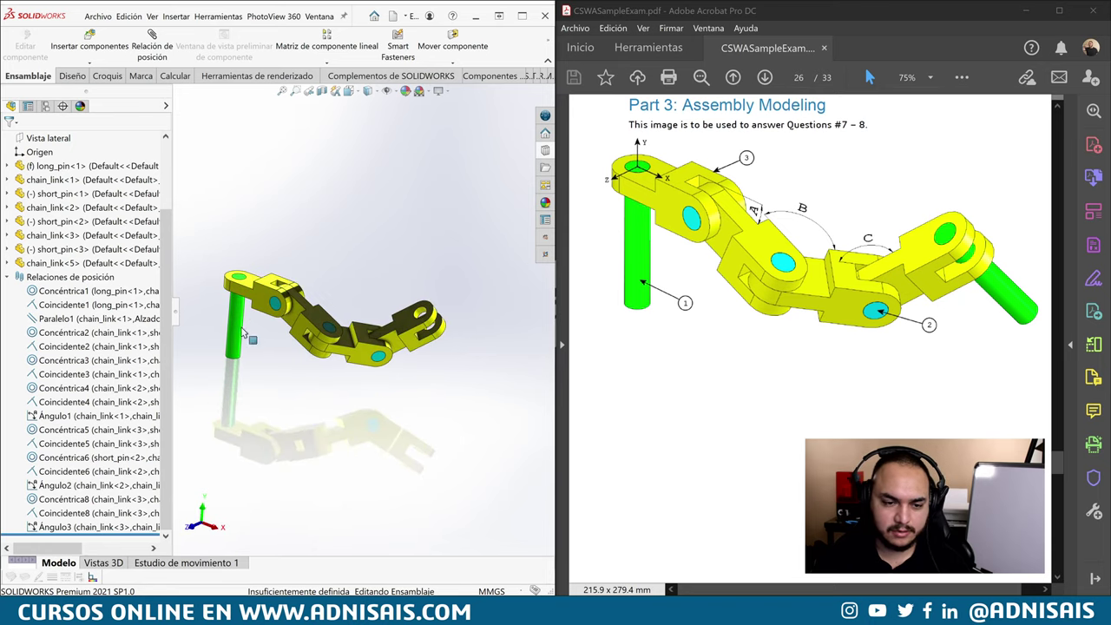
{"action": "left_click_drag", "start_coordinate": [241, 332], "coordinate": [470, 295], "text": "ctrl"}
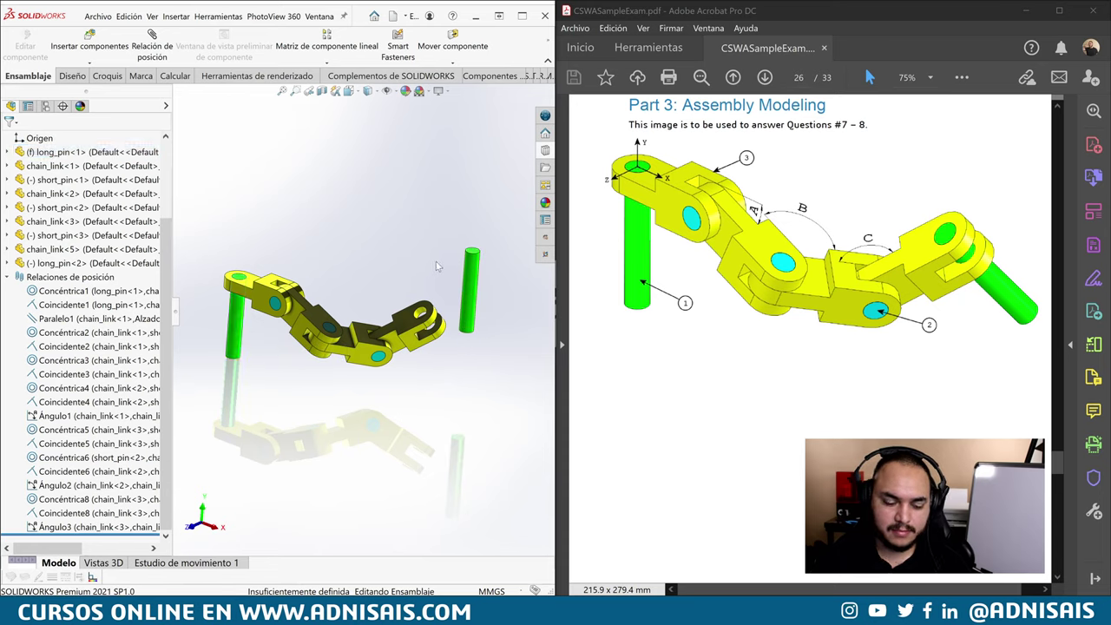
{"action": "scroll", "coordinate": [437, 266], "scroll_direction": "down", "scroll_amount": 3}
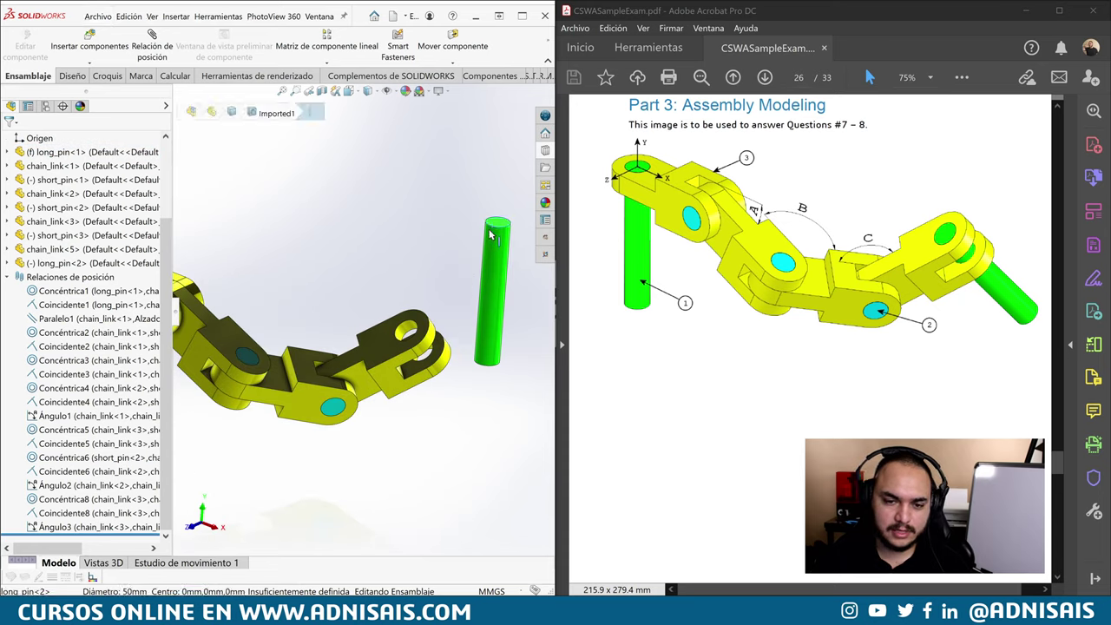
{"action": "mouse_move", "coordinate": [491, 234]}
{"action": "left_mouse_down", "text": "alt"}
{"action": "mouse_move", "coordinate": [408, 335]}
{"action": "mouse_move", "coordinate": [373, 328]}
{"action": "left_mouse_up", "text": "alt"}
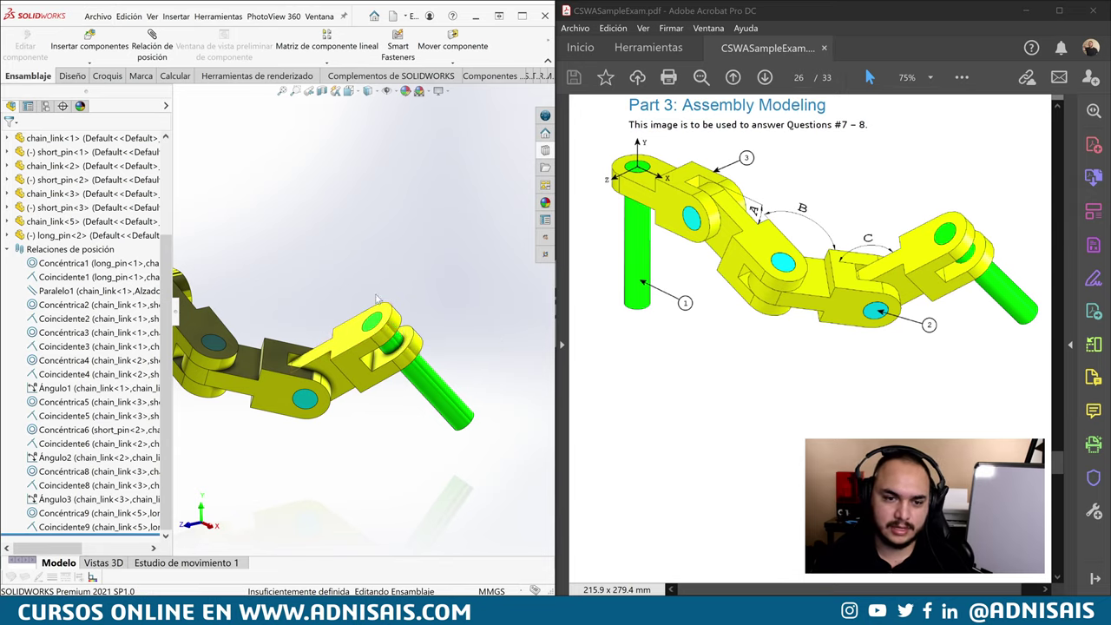
Fit the whole chain in the view and switch to isometric orientation
{"action": "key", "text": "f"}
{"action": "middle_click_drag", "start_coordinate": [318, 288], "coordinate": [341, 282]}
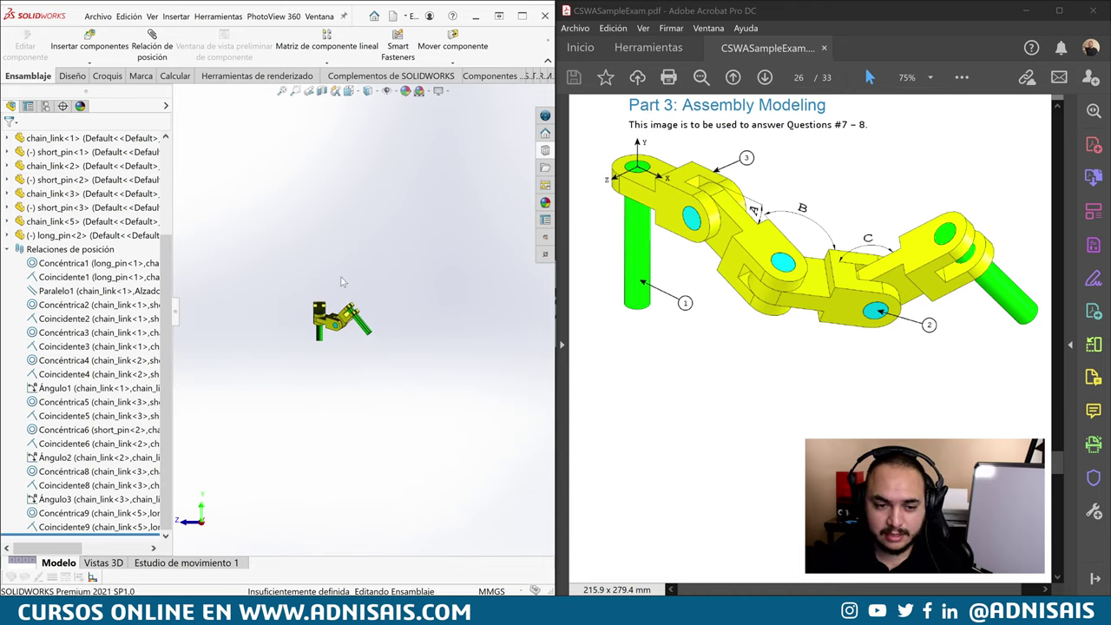
{"action": "key", "text": "ctrl+7"}
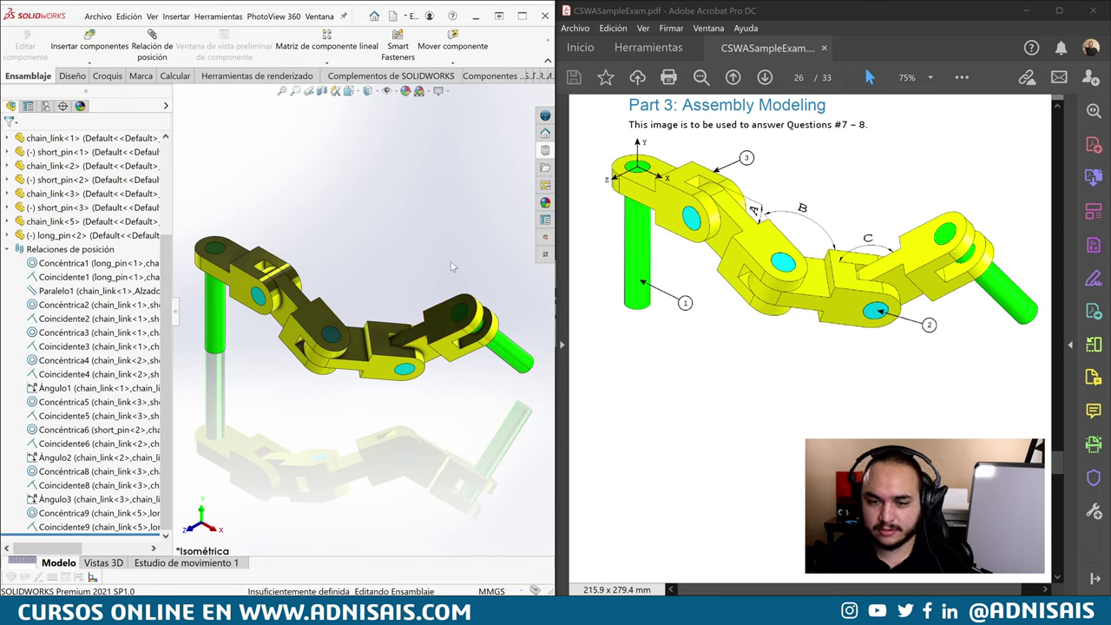
Collapse the mates folder and scroll the PDF to the center-of-mass question
{"action": "left_click", "coordinate": [9, 250]}
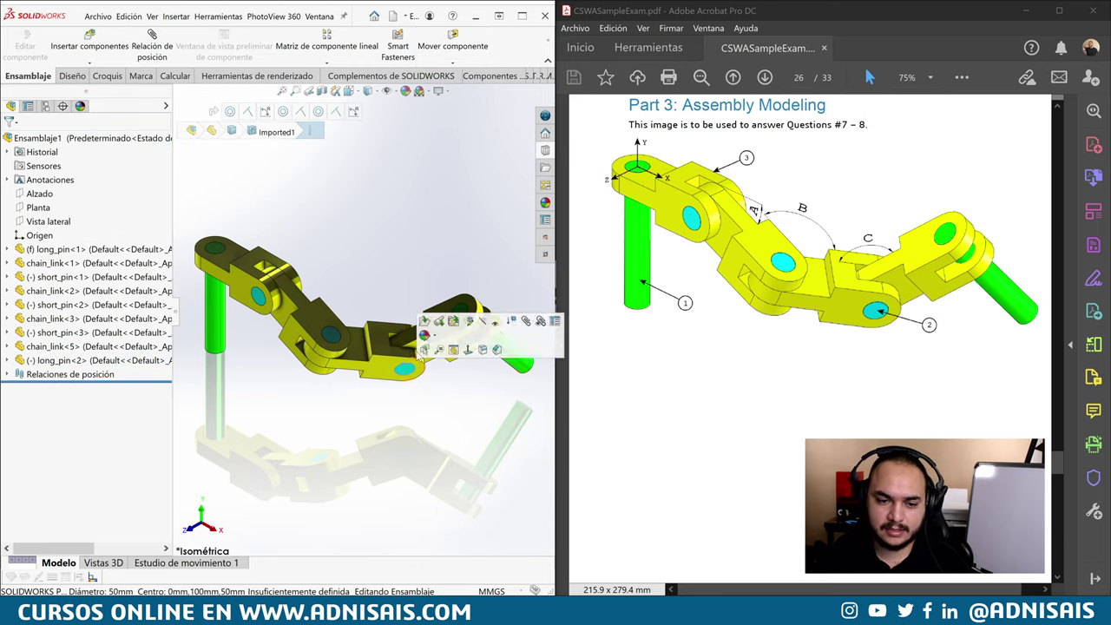
{"action": "left_click_drag", "start_coordinate": [456, 316], "coordinate": [432, 309]}
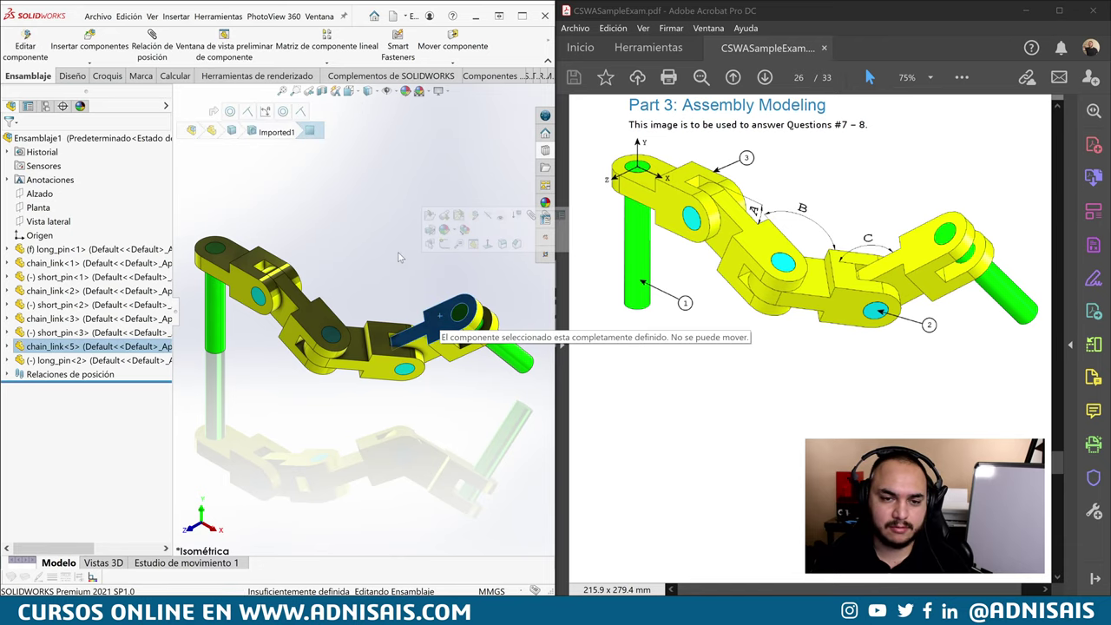
{"action": "scroll", "coordinate": [777, 335], "scroll_direction": "up", "scroll_amount": 1}
{"action": "scroll", "coordinate": [776, 335], "scroll_direction": "down", "scroll_amount": 2}
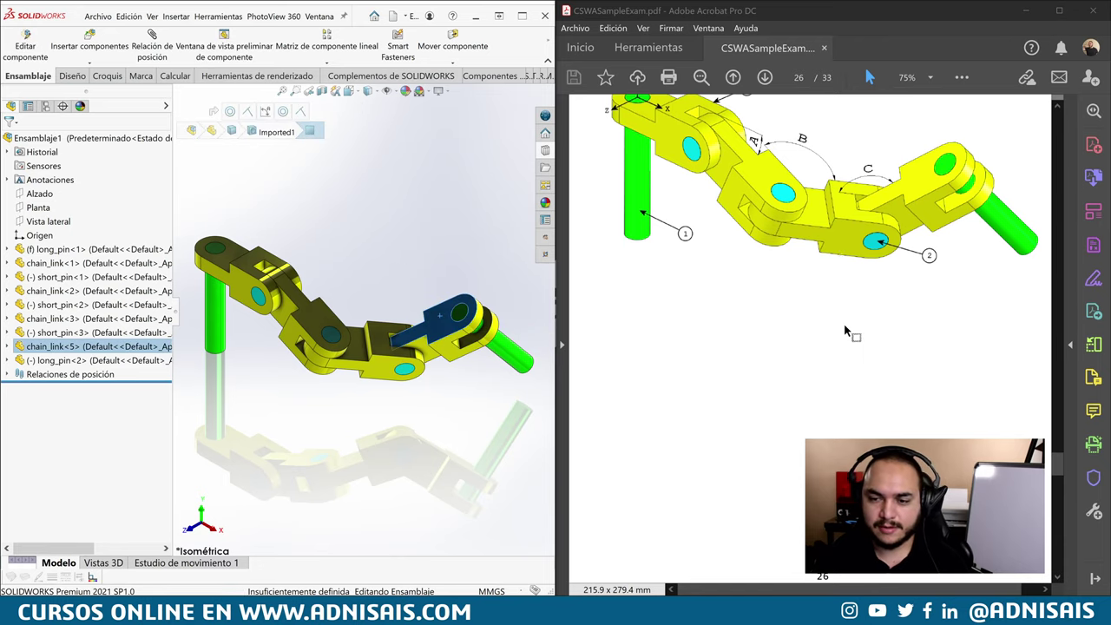
{"action": "scroll", "coordinate": [833, 330], "scroll_direction": "down", "scroll_amount": 3}
{"action": "scroll", "coordinate": [845, 327], "scroll_direction": "down", "scroll_amount": 5}
{"action": "scroll", "coordinate": [855, 332], "scroll_direction": "down", "scroll_amount": 5}
{"action": "scroll", "coordinate": [855, 332], "scroll_direction": "down", "scroll_amount": 5}
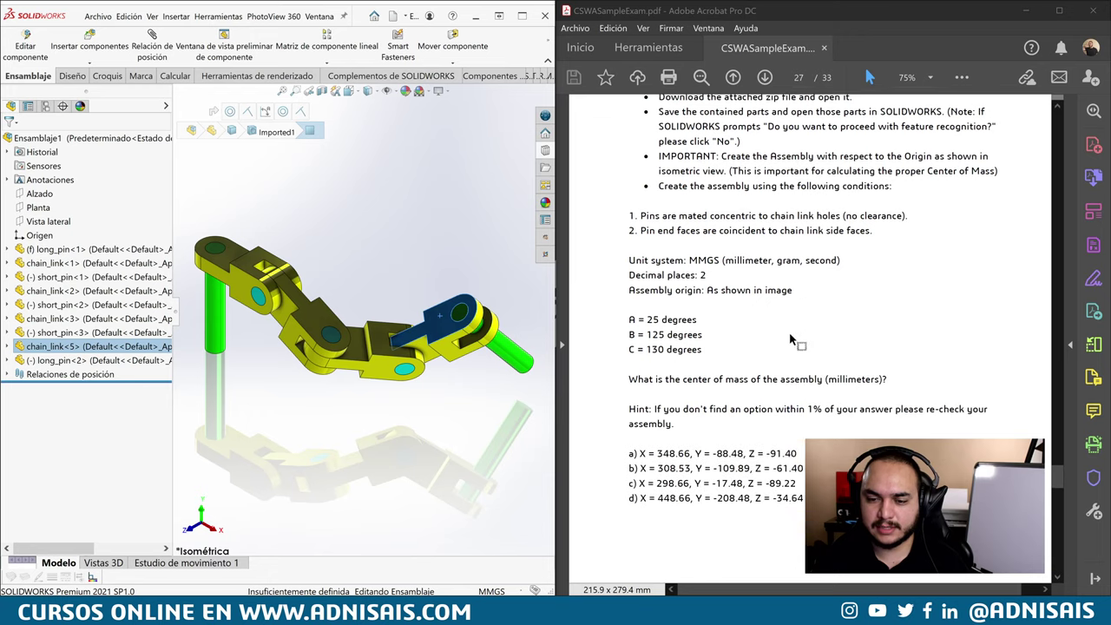
{"action": "scroll", "coordinate": [737, 335], "scroll_direction": "down", "scroll_amount": 2}
Highlight the question's answer choices and show the Calcular (Evaluate) tools
{"action": "left_click_drag", "start_coordinate": [666, 324], "coordinate": [822, 324]}
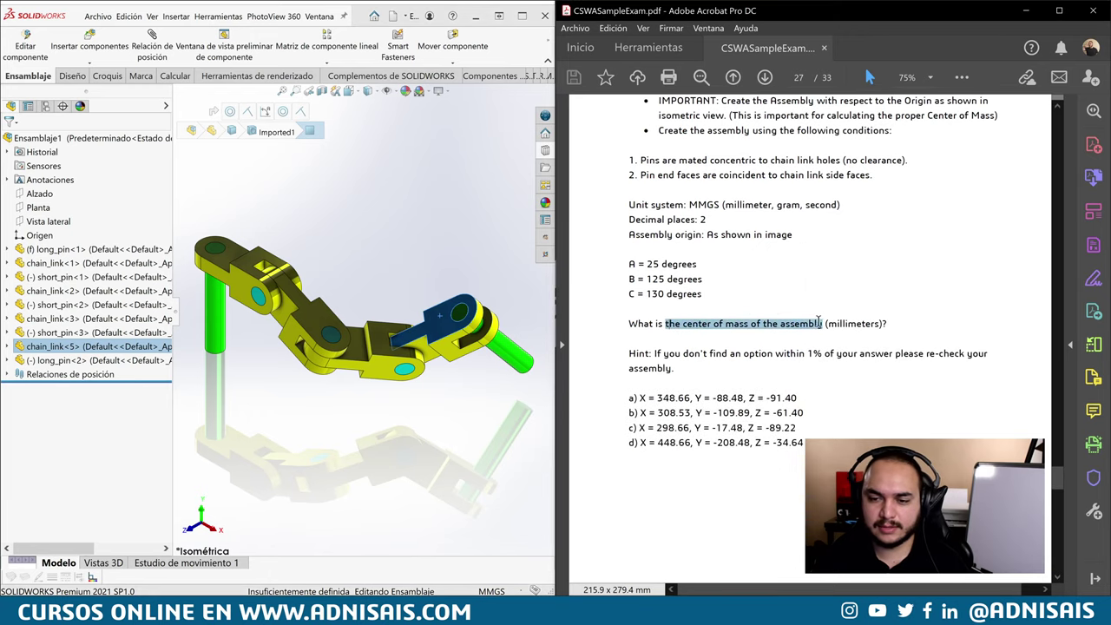
{"action": "left_click", "coordinate": [330, 199]}
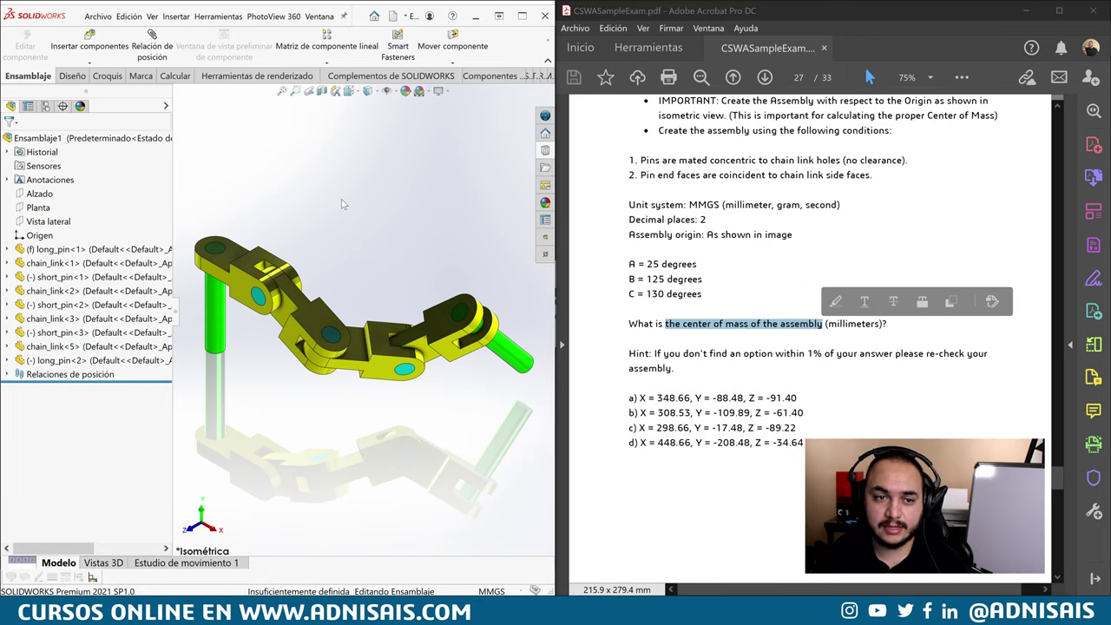
{"action": "left_click", "coordinate": [174, 77]}
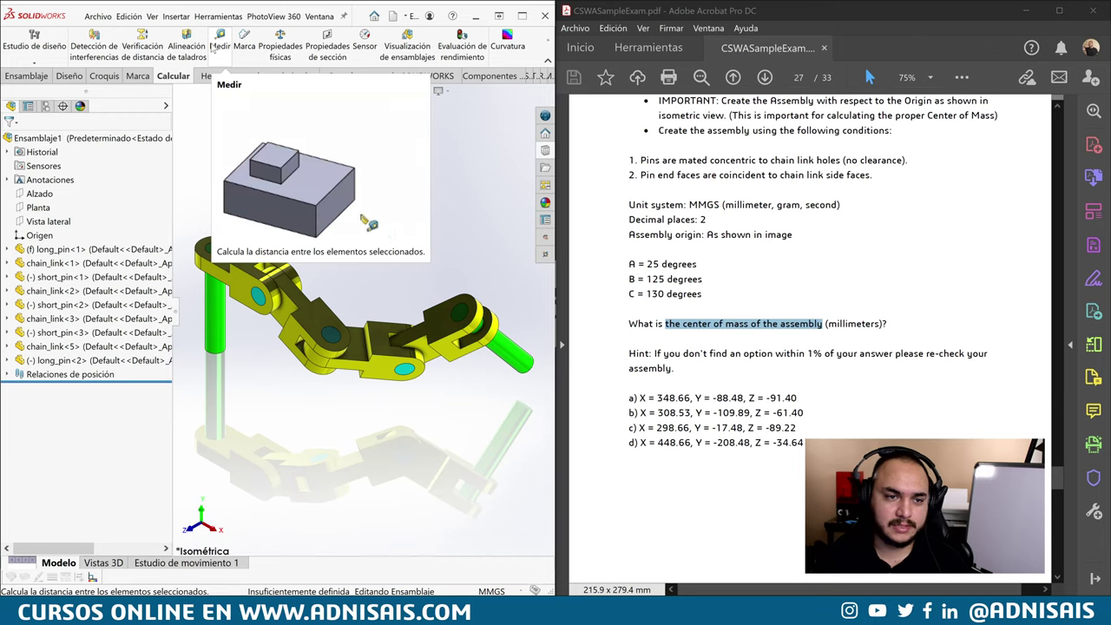
Compute mass properties and confirm center of mass X=348.66, Y=-88.48, Z=-91.40 matches answer a)
{"action": "left_click", "coordinate": [272, 46]}
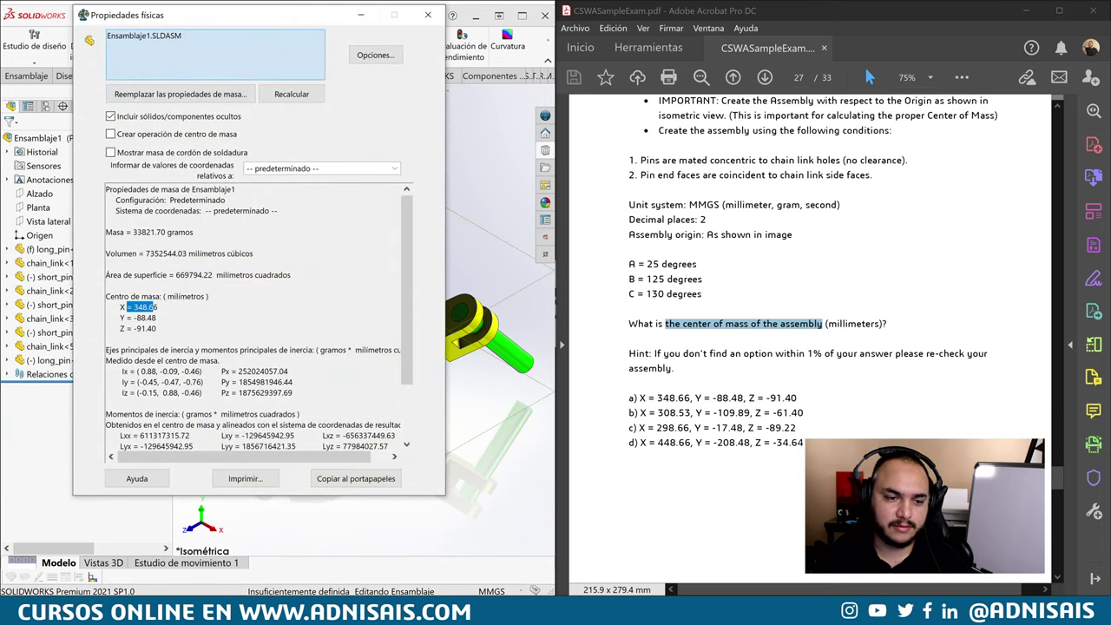
{"action": "left_click", "coordinate": [156, 317]}
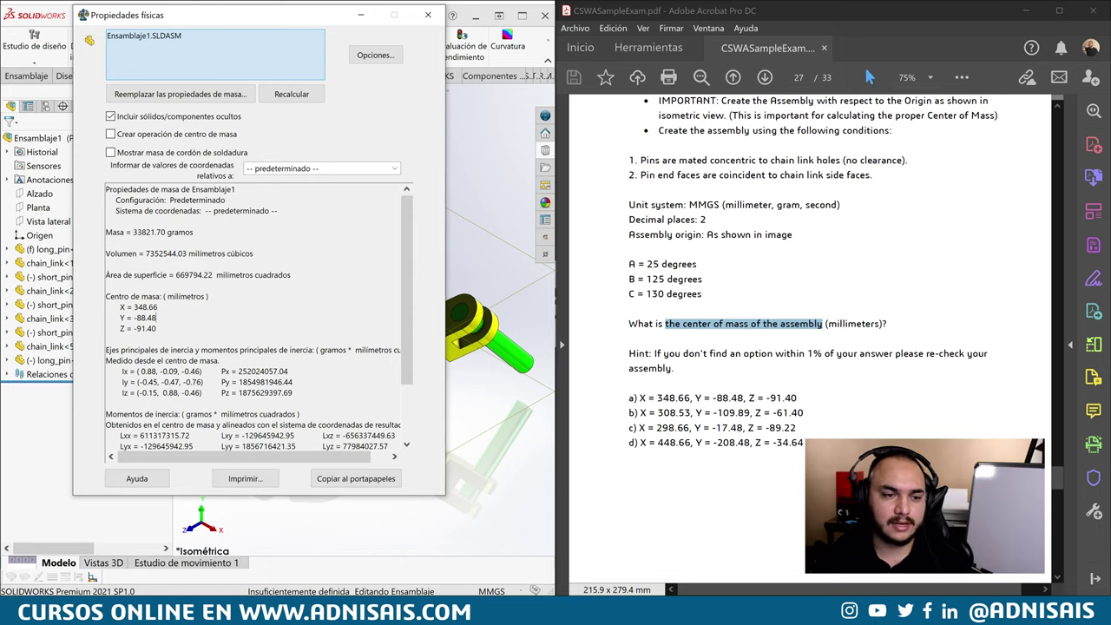
{"action": "left_click_drag", "start_coordinate": [161, 21], "coordinate": [707, 57]}
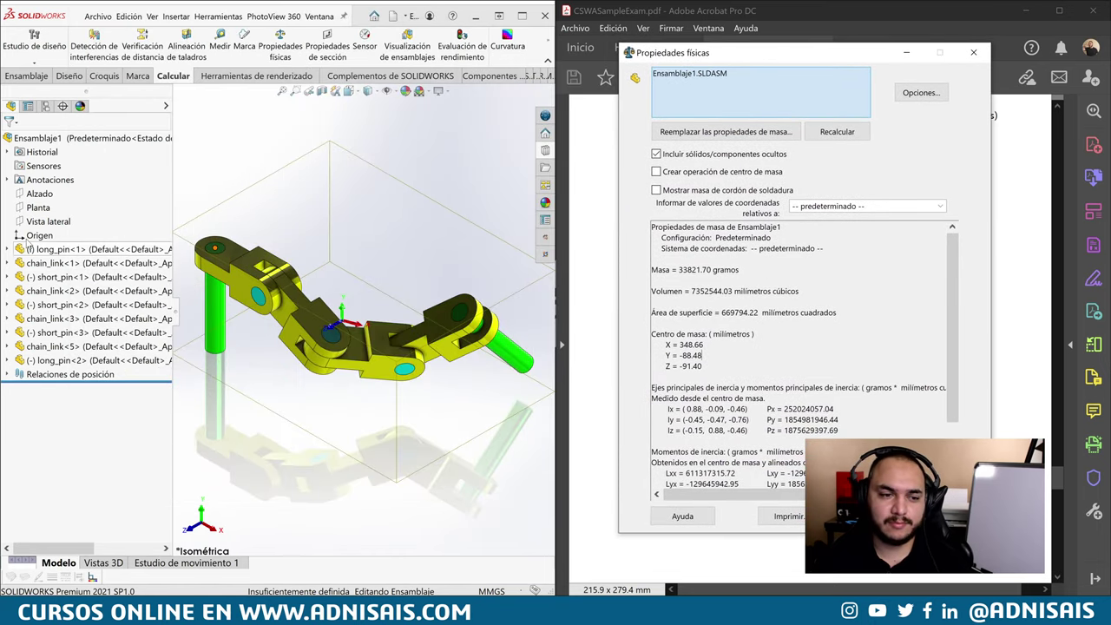
{"action": "left_click", "coordinate": [28, 236]}
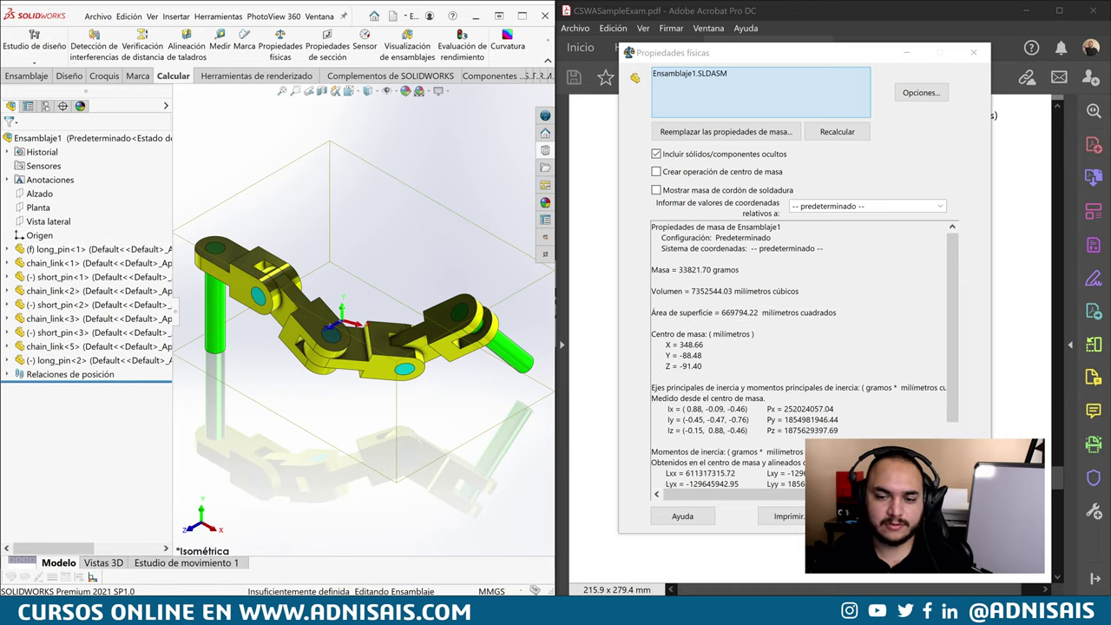
{"action": "left_click_drag", "start_coordinate": [776, 59], "coordinate": [292, 64]}
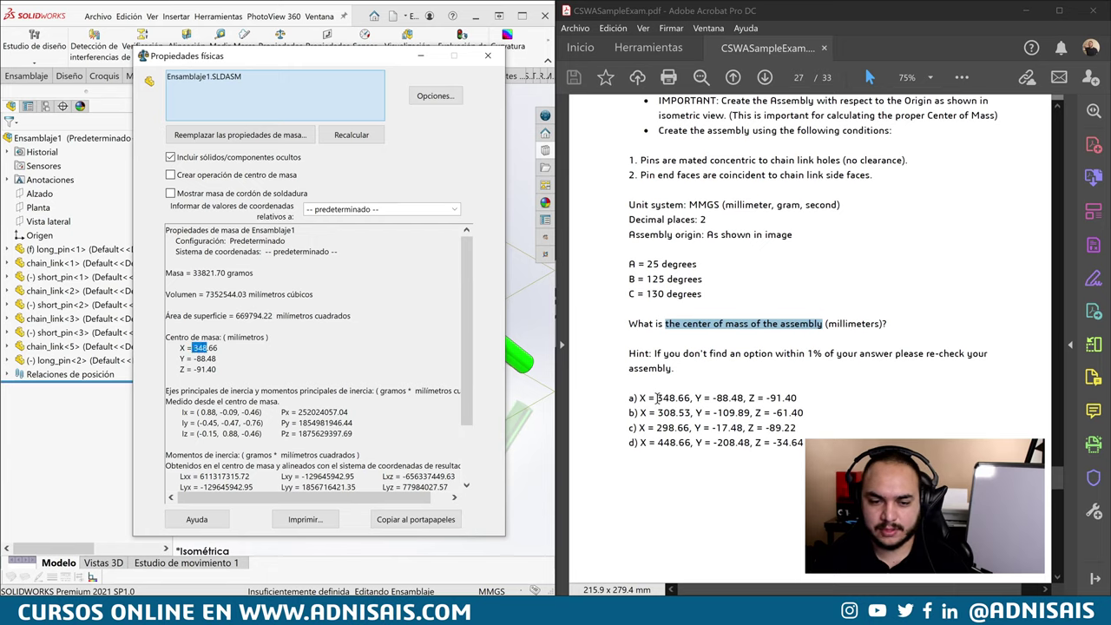
{"action": "left_click_drag", "start_coordinate": [657, 398], "coordinate": [796, 398]}
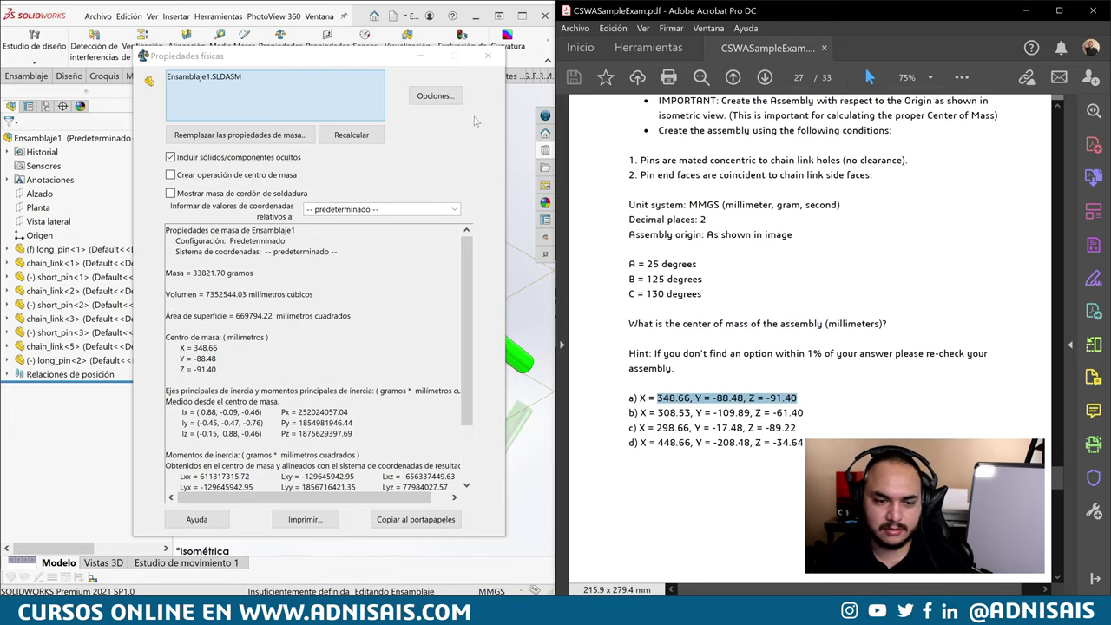
{"action": "left_click", "coordinate": [488, 58]}
{"action": "scroll", "coordinate": [799, 357], "scroll_direction": "down", "scroll_amount": 5}
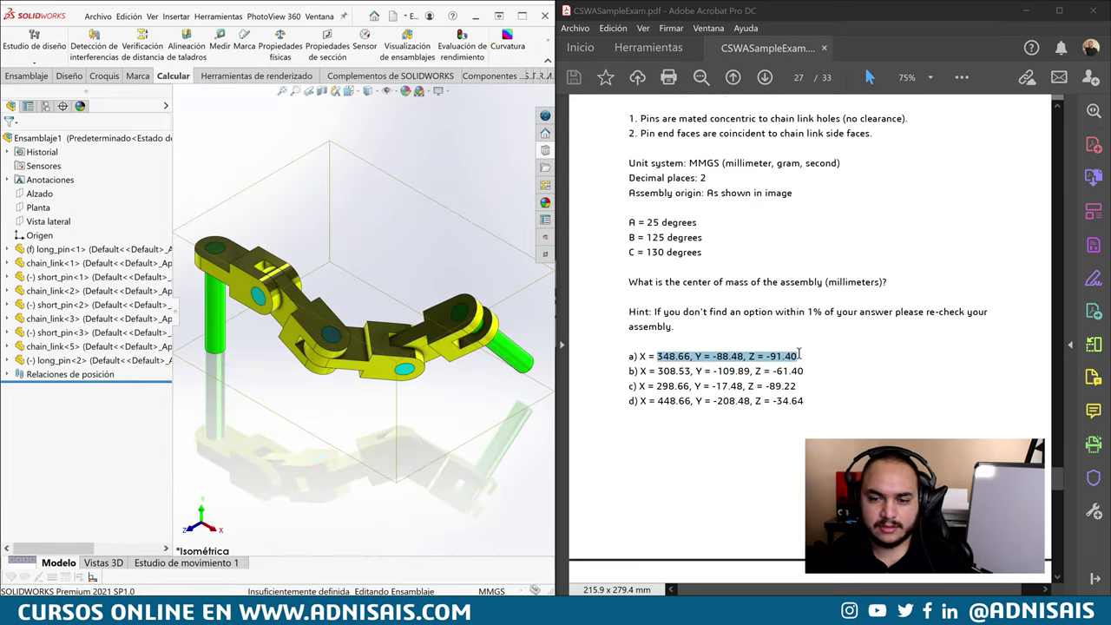
{"action": "scroll", "coordinate": [798, 357], "scroll_direction": "down", "scroll_amount": 3}
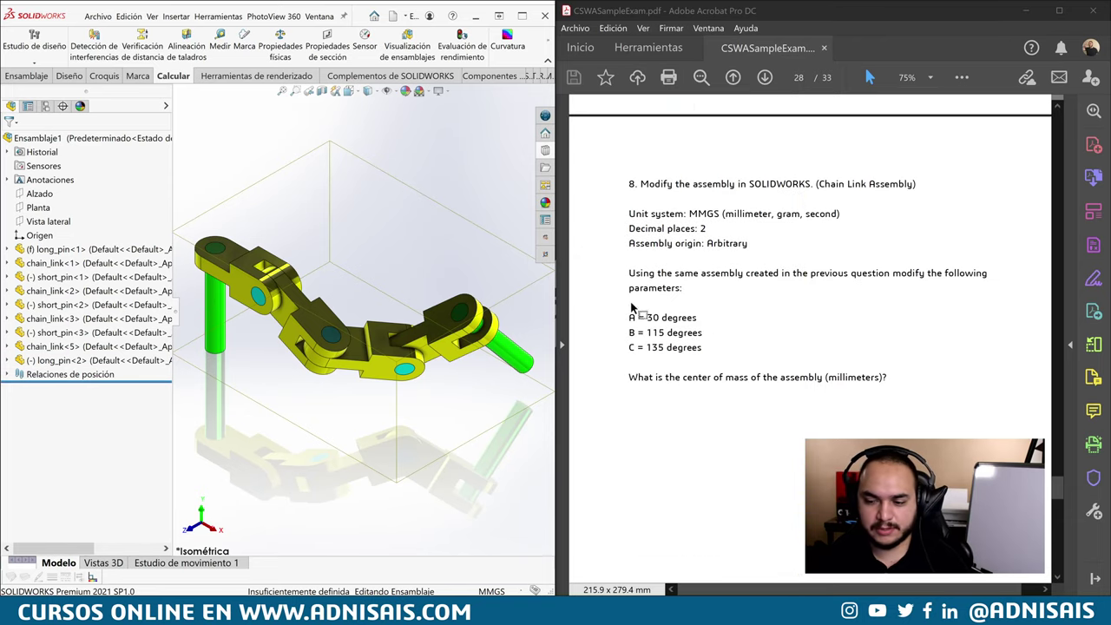
Change the Ángulo1 mate from 25° to 30°
{"action": "scroll", "coordinate": [664, 306], "scroll_direction": "down", "scroll_amount": 1}
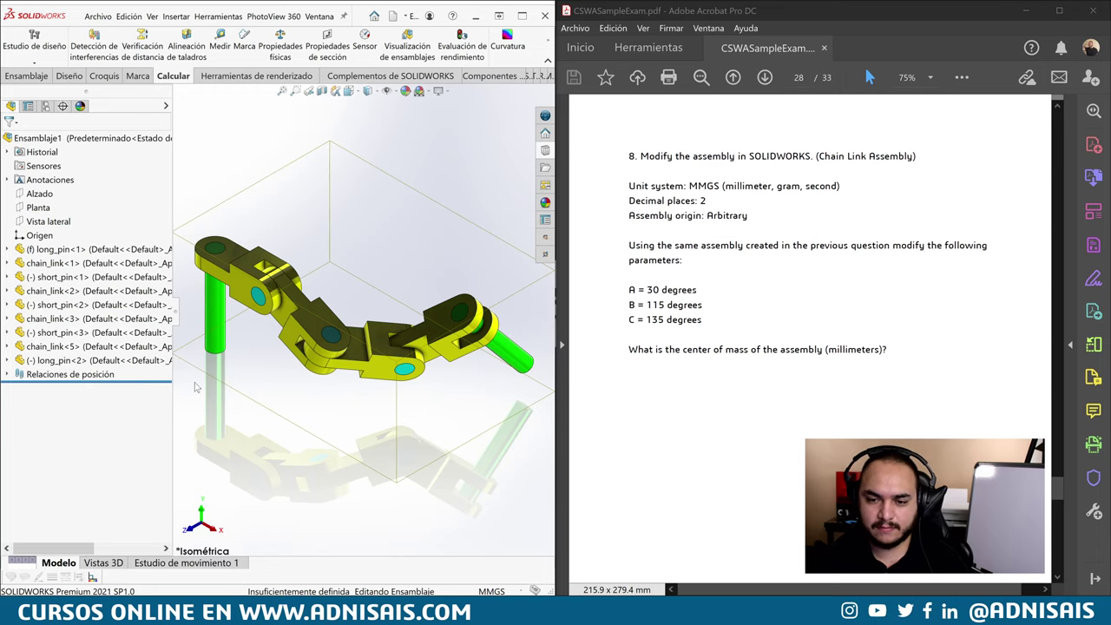
{"action": "left_click", "coordinate": [7, 374]}
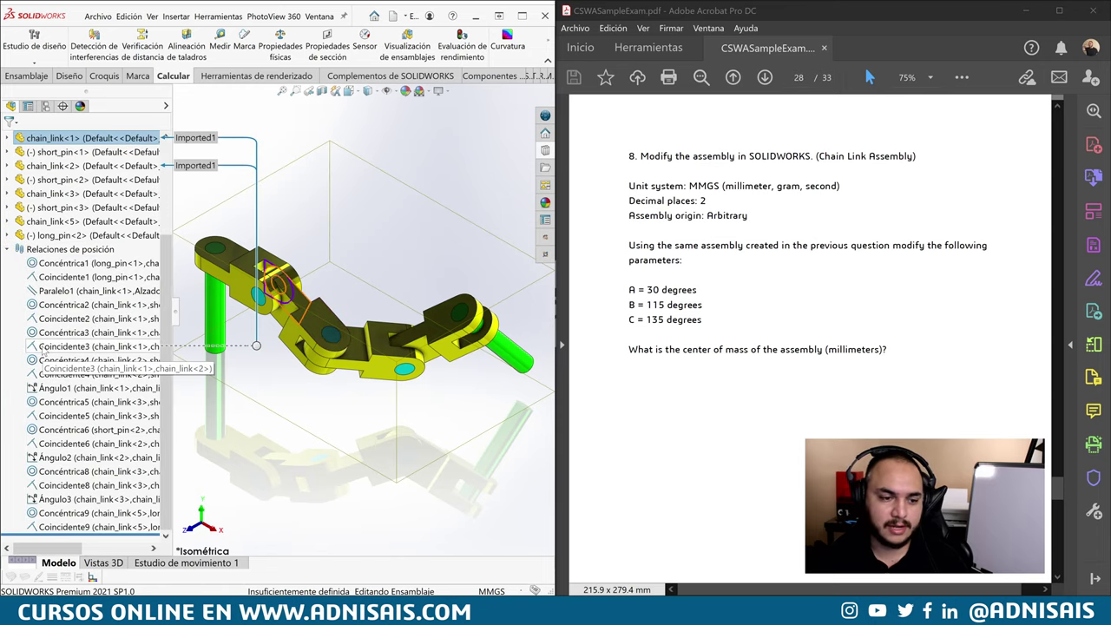
{"action": "left_click", "coordinate": [52, 388]}
{"action": "mouse_move", "coordinate": [347, 278]}
{"action": "middle_mouse_down"}
{"action": "mouse_move", "coordinate": [380, 245]}
{"action": "mouse_move", "coordinate": [285, 248]}
{"action": "middle_mouse_up"}
{"action": "double_click", "coordinate": [270, 256]}
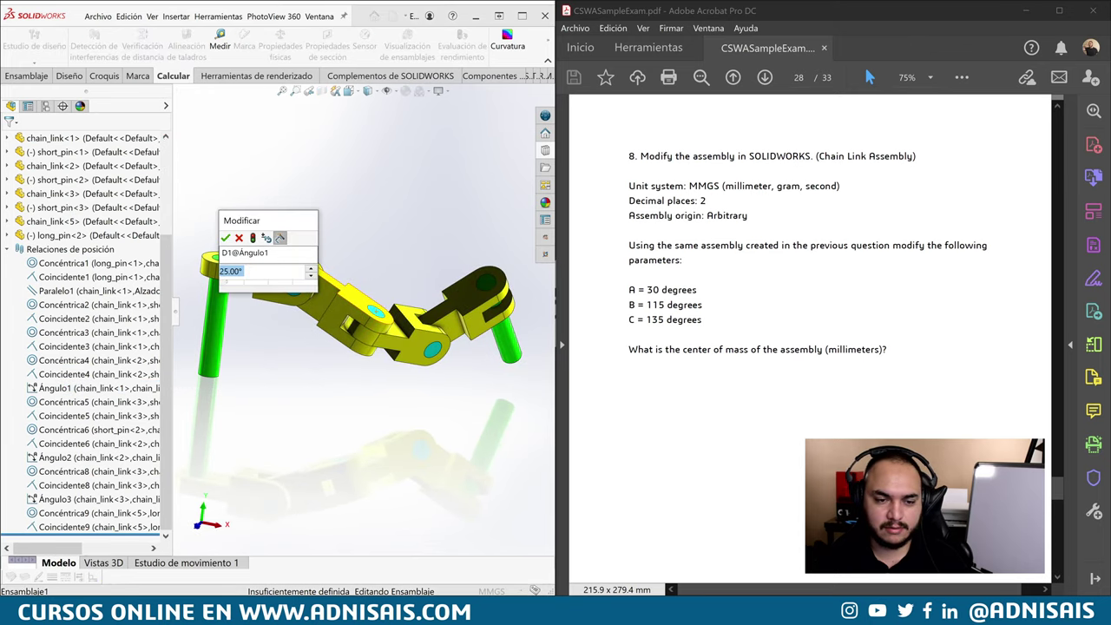
{"action": "type", "text": "30"}
{"action": "key", "text": "Return"}
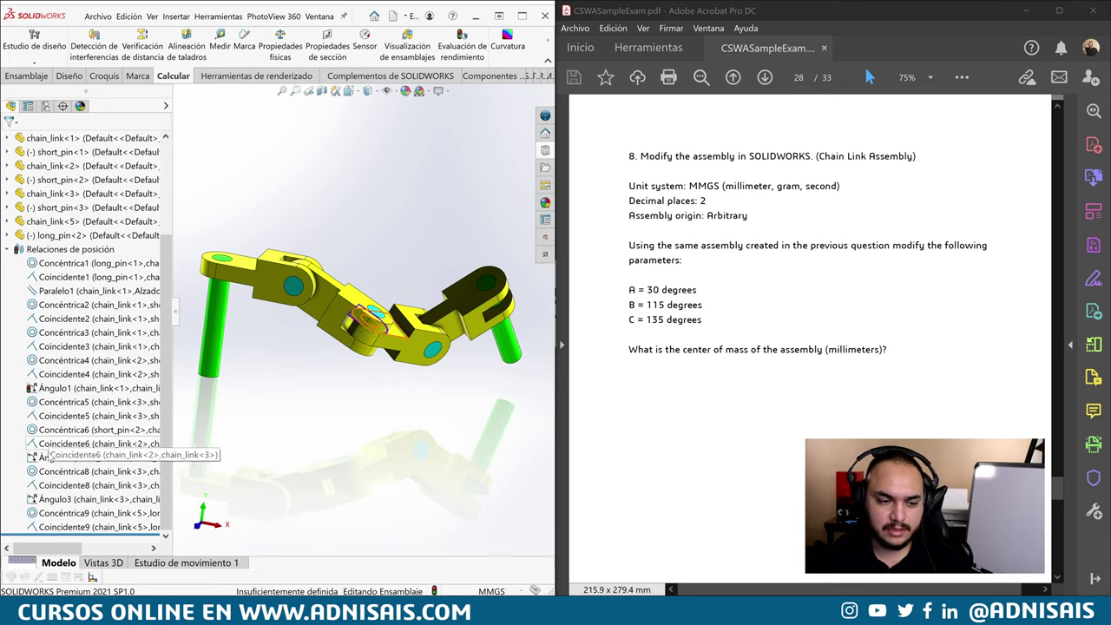
Change the Ángulo2 mate from 125° to 115°
{"action": "left_click", "coordinate": [390, 347]}
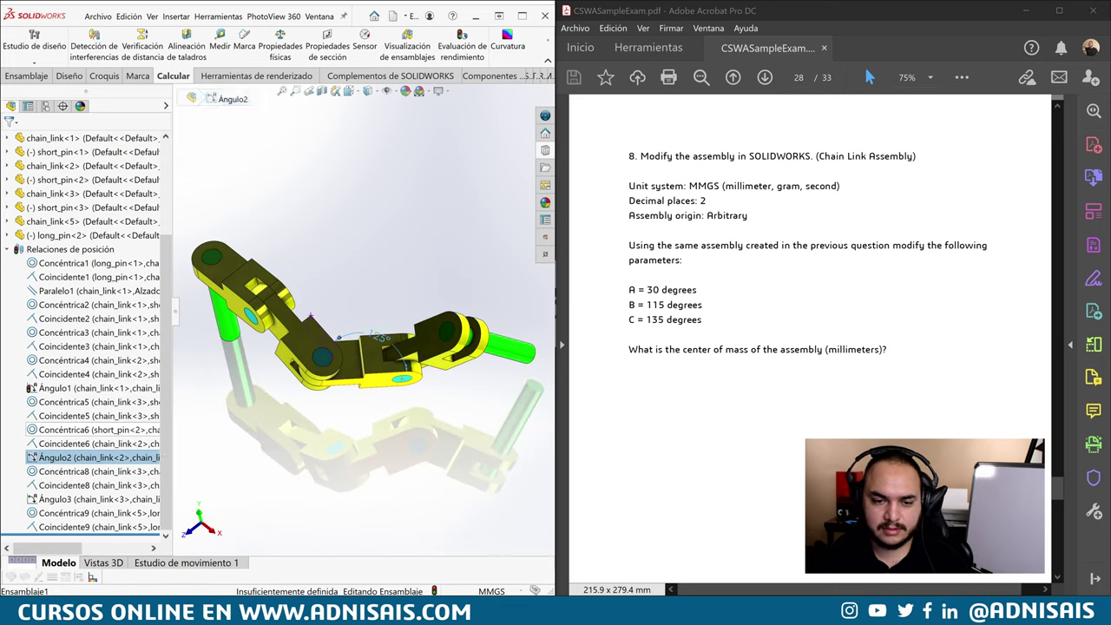
{"action": "double_click", "coordinate": [390, 347]}
{"action": "type", "text": "115"}
{"action": "key", "text": "Return"}
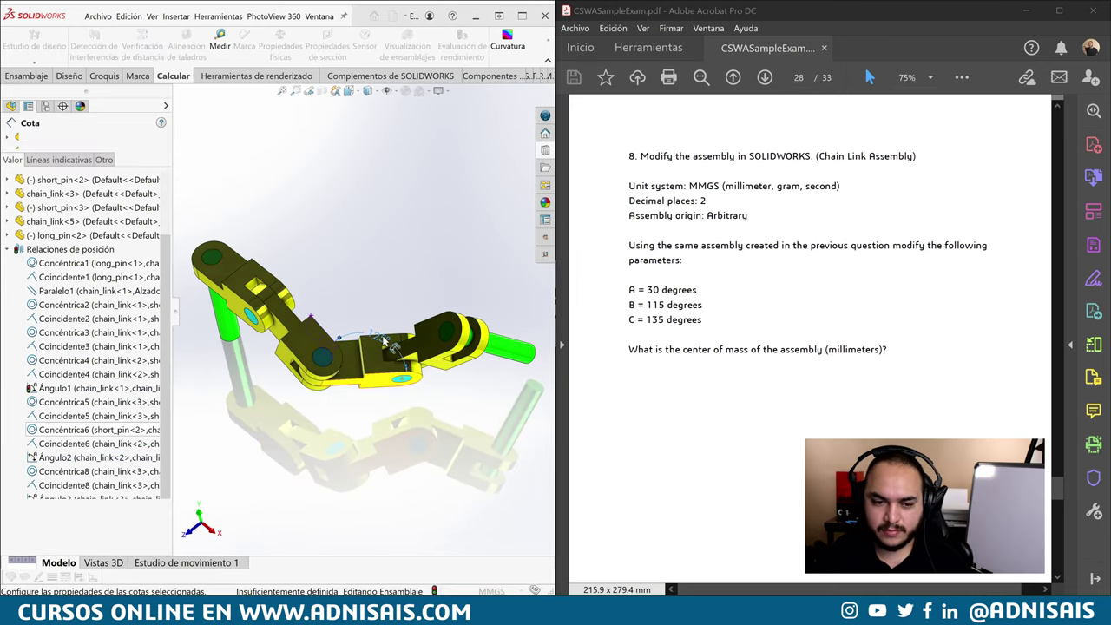
Change the Ángulo3 mate from 130° to 135° and return to isometric view
{"action": "left_click", "coordinate": [87, 499]}
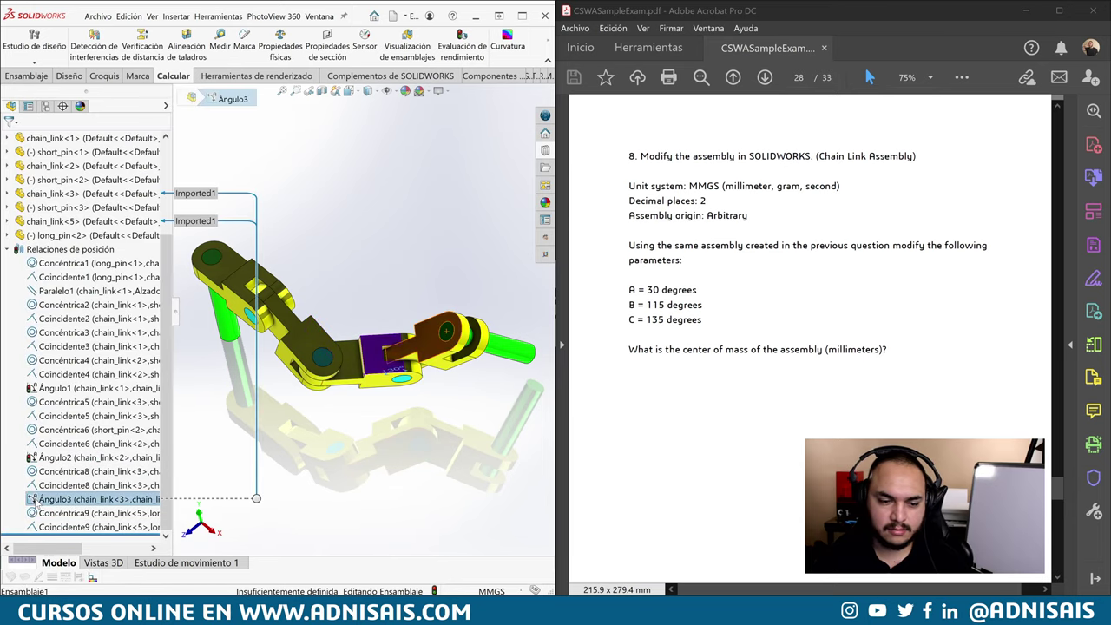
{"action": "double_click", "coordinate": [404, 276]}
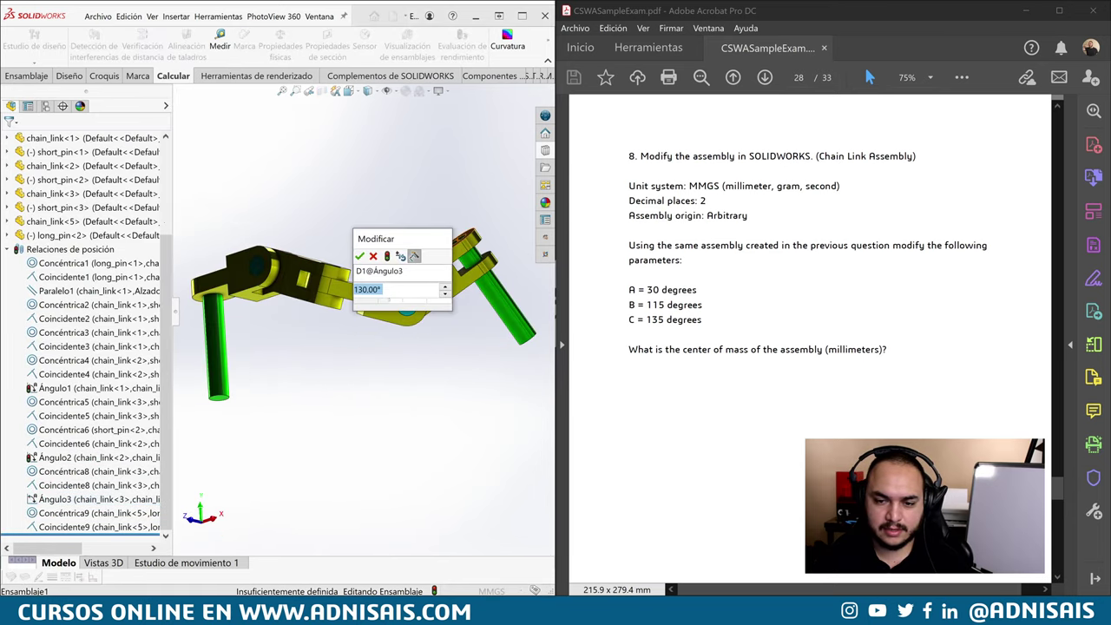
{"action": "type", "text": "135"}
{"action": "key", "text": "Return"}
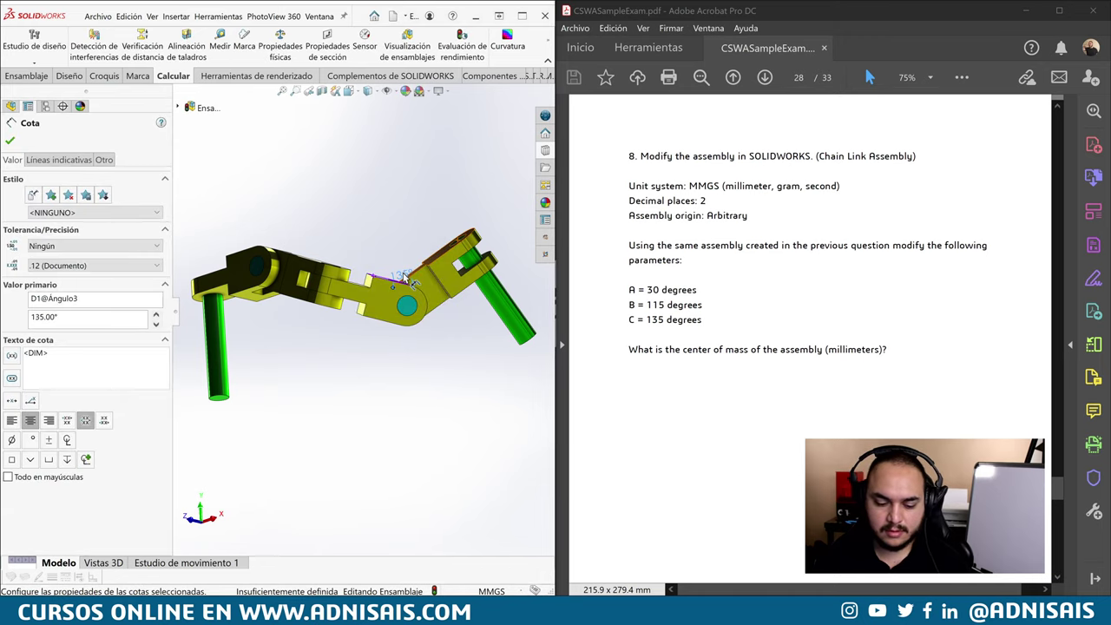
{"action": "key", "text": "Escape"}
{"action": "key", "text": "ctrl+7"}
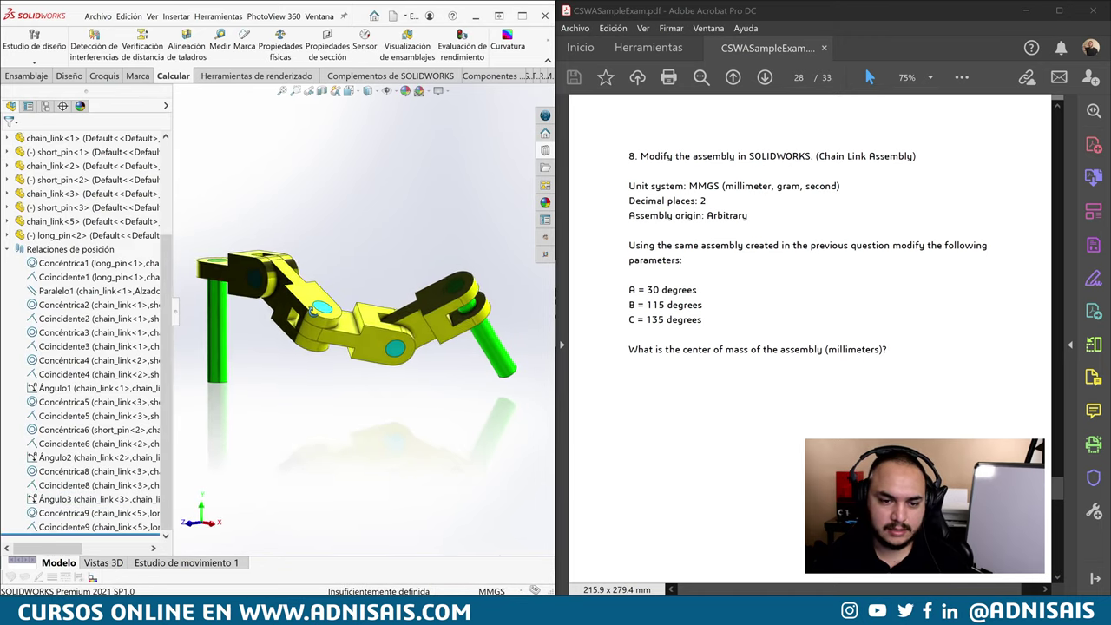
{"action": "scroll", "coordinate": [778, 277], "scroll_direction": "down", "scroll_amount": 1}
{"action": "scroll", "coordinate": [778, 277], "scroll_direction": "down", "scroll_amount": 2}
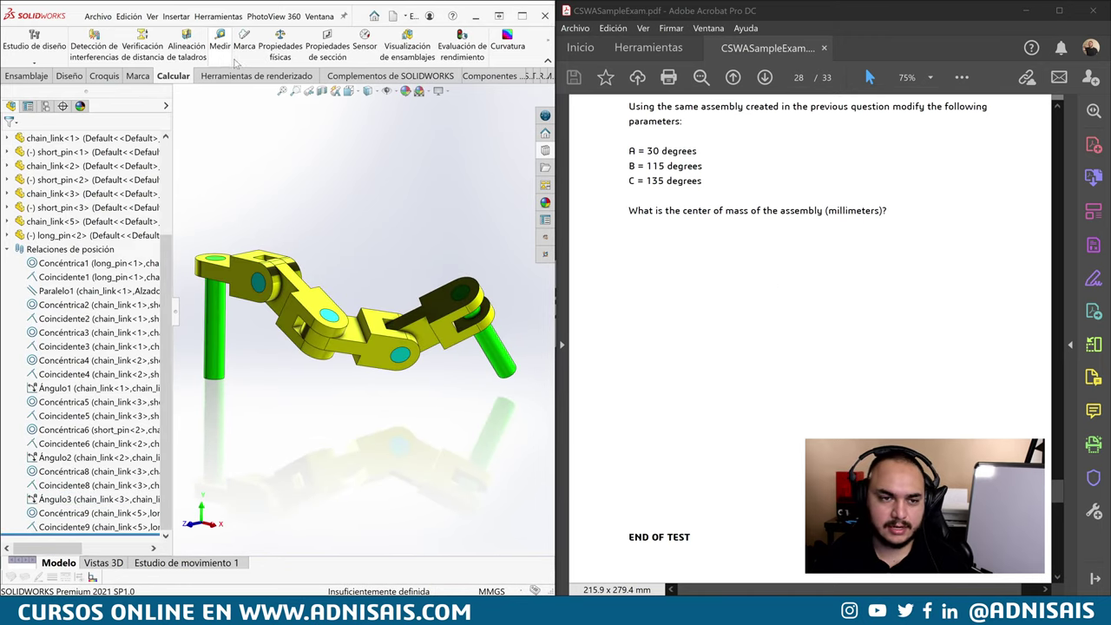
Check Propiedades físicas against answer 8's centre of mass (X=327.67, Y=-98.39, Z=-102.91), then close the report
{"action": "left_click", "coordinate": [281, 44]}
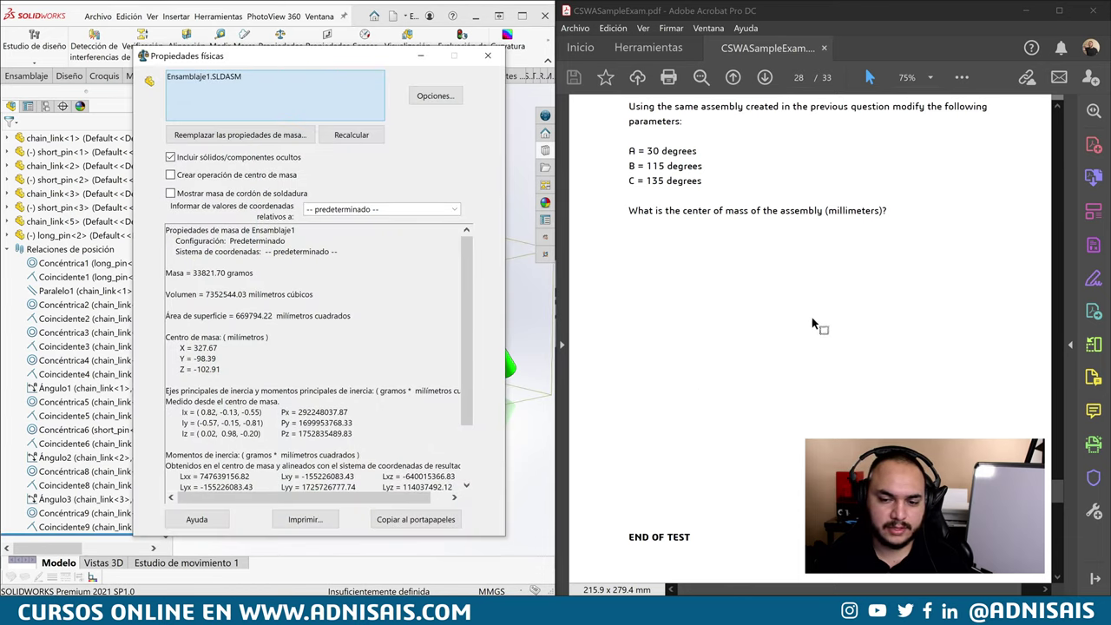
{"action": "scroll", "coordinate": [821, 330], "scroll_direction": "down", "scroll_amount": 2}
{"action": "scroll", "coordinate": [820, 333], "scroll_direction": "down", "scroll_amount": 6}
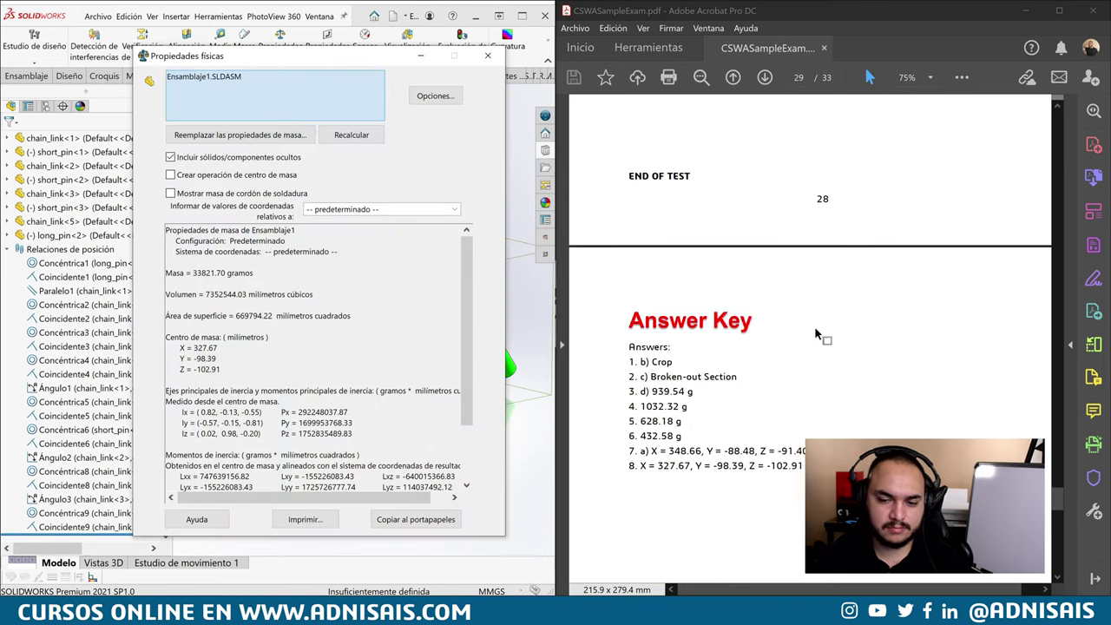
{"action": "double_click", "coordinate": [665, 457]}
{"action": "left_click", "coordinate": [749, 458]}
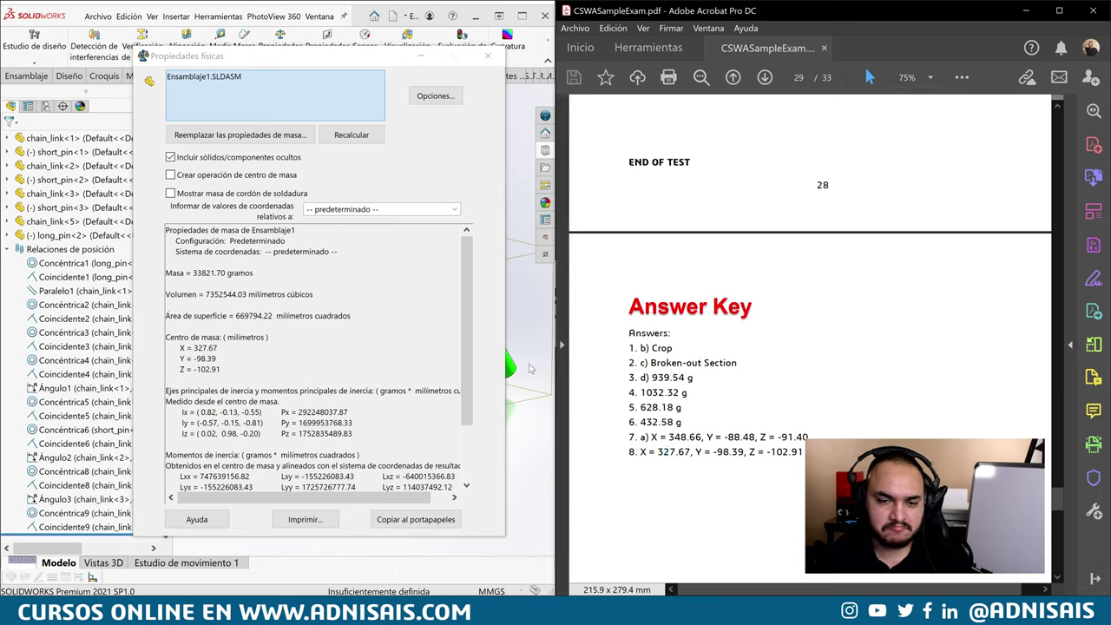
{"action": "left_click", "coordinate": [487, 56]}
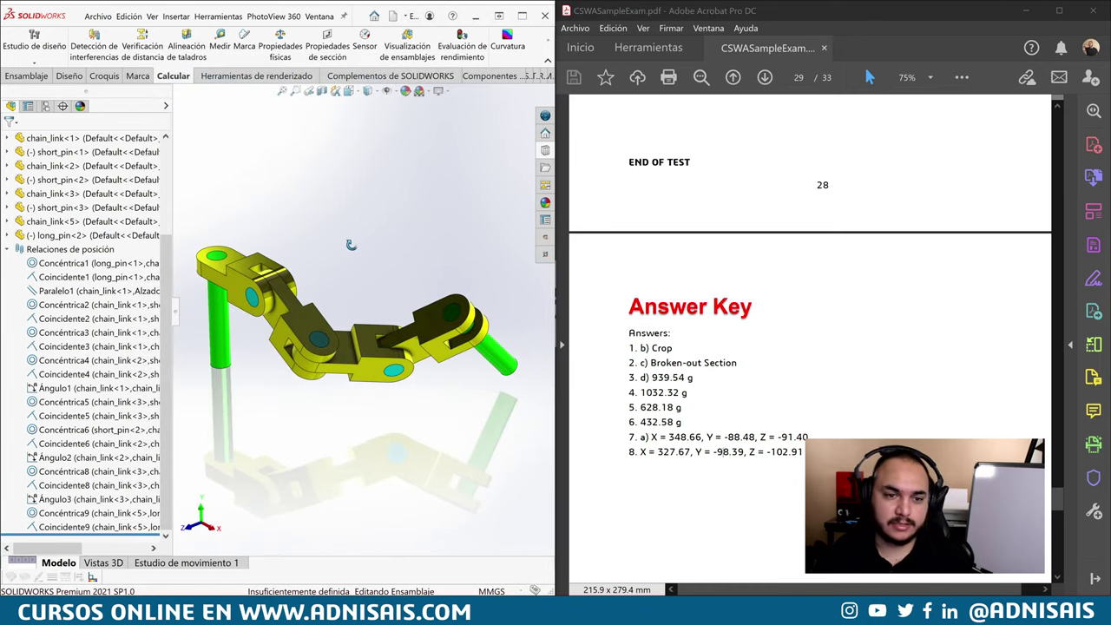
Swing the chain links into a new pose and expand long_pin<1> in the tree
{"action": "mouse_move", "coordinate": [278, 274]}
{"action": "left_mouse_down"}
{"action": "mouse_move", "coordinate": [291, 281]}
{"action": "mouse_move", "coordinate": [342, 231]}
{"action": "mouse_move", "coordinate": [351, 244]}
{"action": "left_mouse_up"}
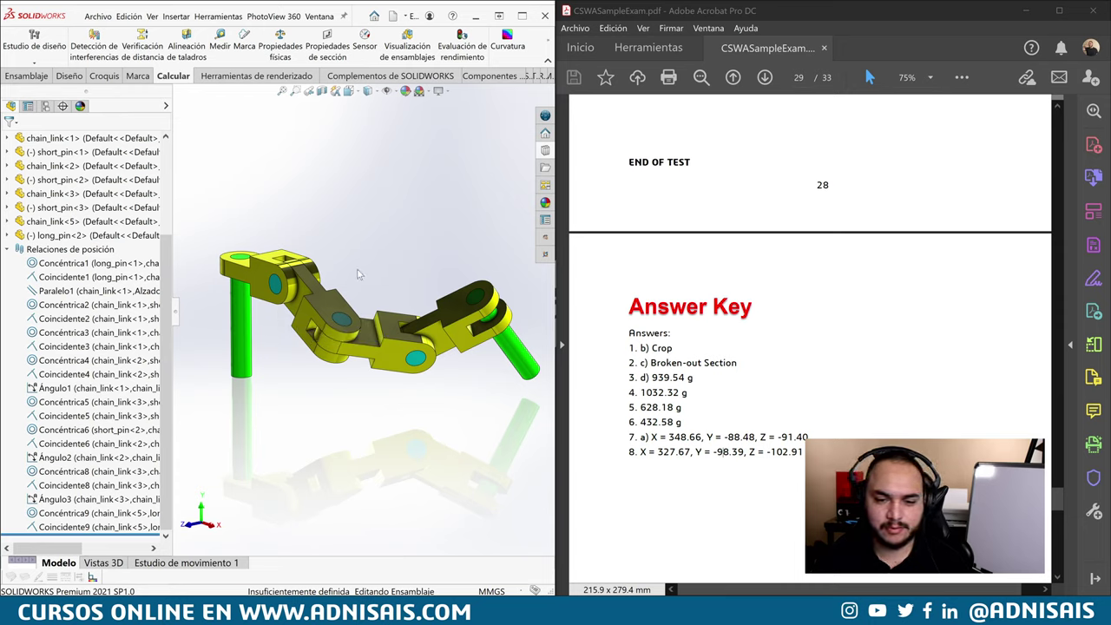
{"action": "left_click", "coordinate": [9, 249]}
{"action": "left_click", "coordinate": [240, 269]}
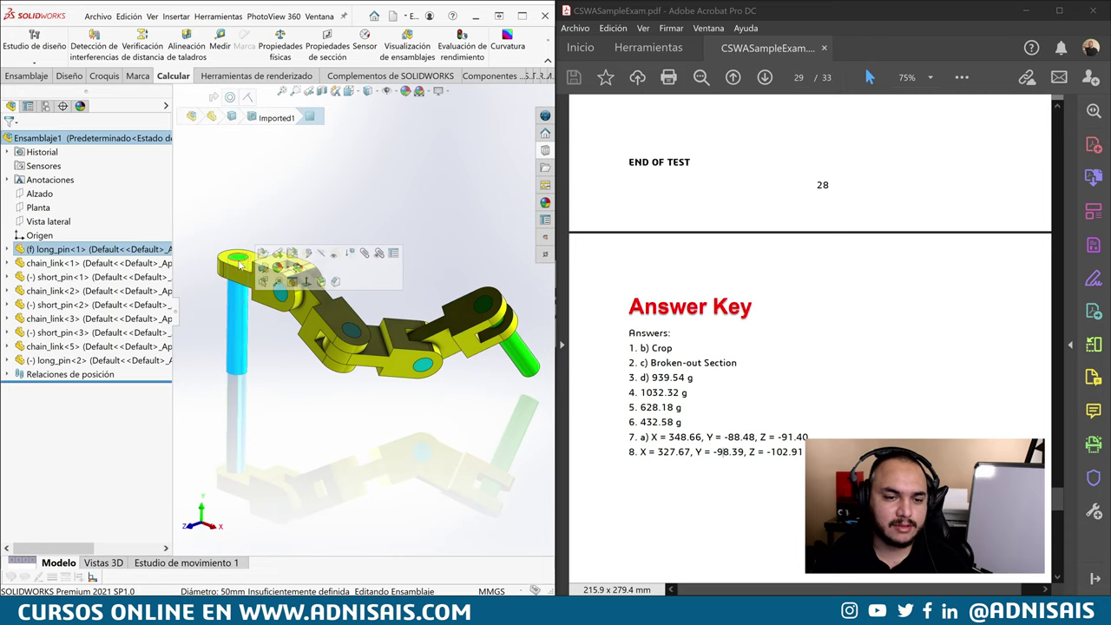
{"action": "left_click", "coordinate": [8, 249]}
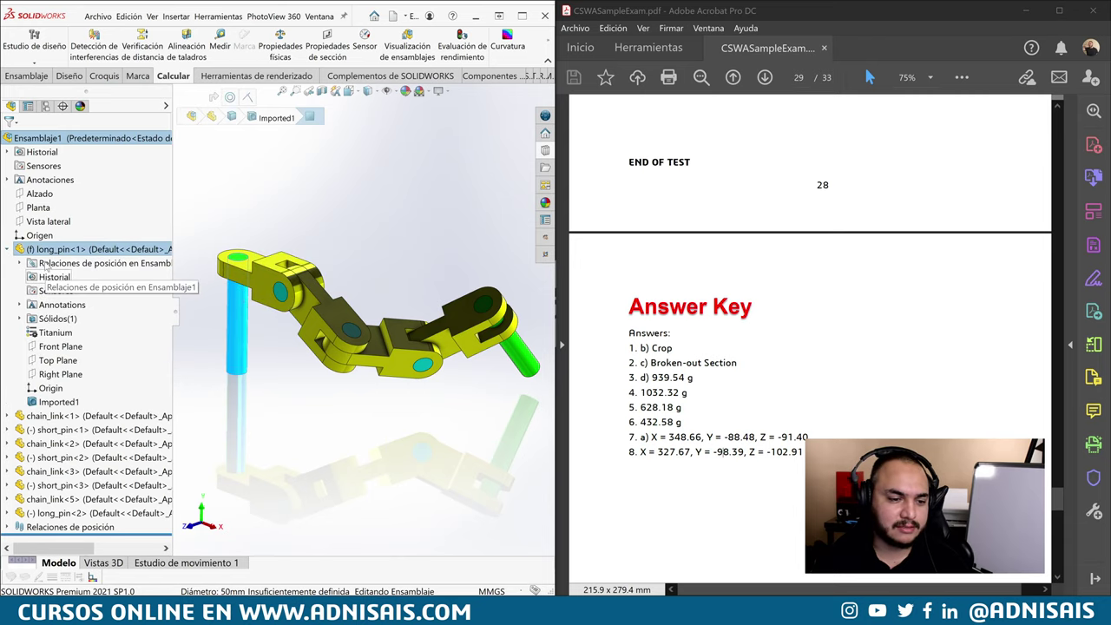
Float long_pin<1>, drag the chain to a new position, then fix it again
{"action": "right_click", "coordinate": [48, 253]}
{"action": "left_click", "coordinate": [81, 374]}
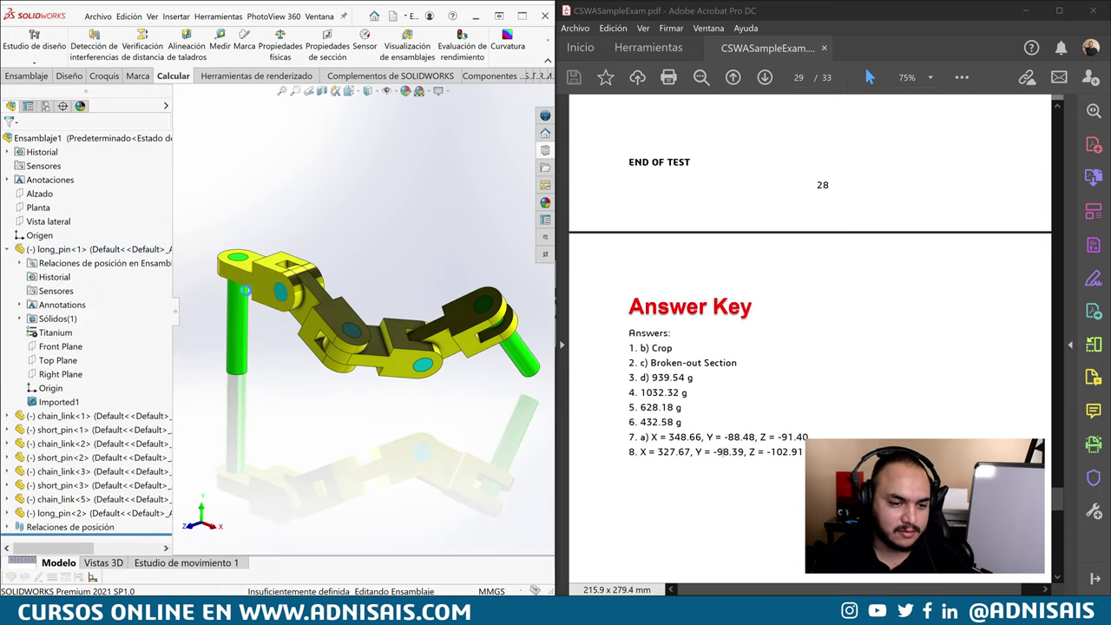
{"action": "left_click_drag", "start_coordinate": [236, 286], "coordinate": [263, 162]}
{"action": "right_click", "coordinate": [55, 251]}
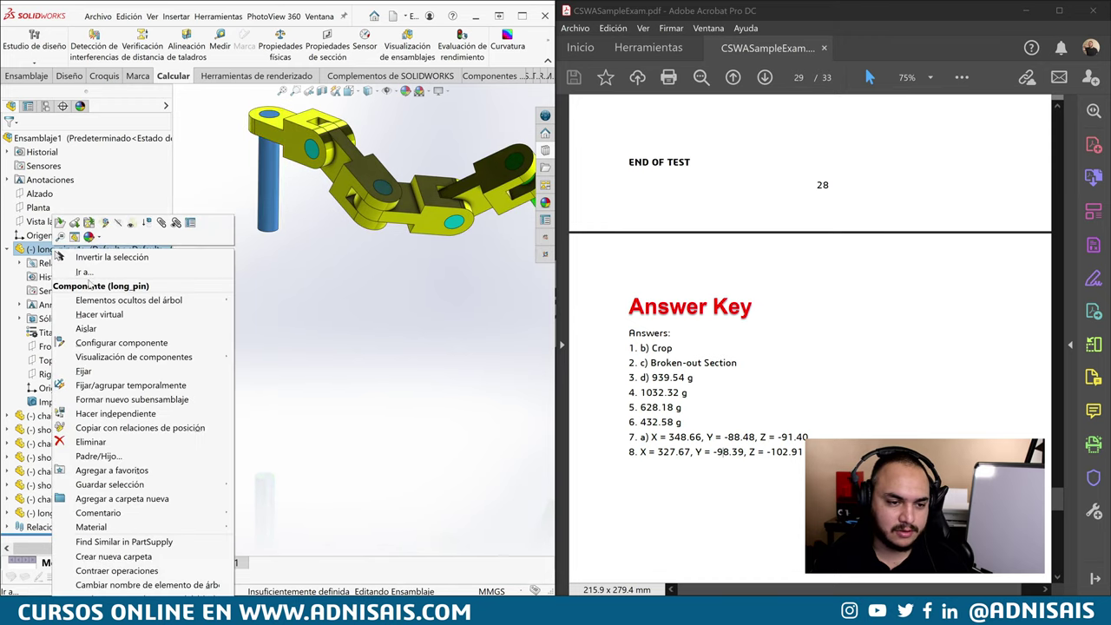
{"action": "left_click", "coordinate": [83, 371]}
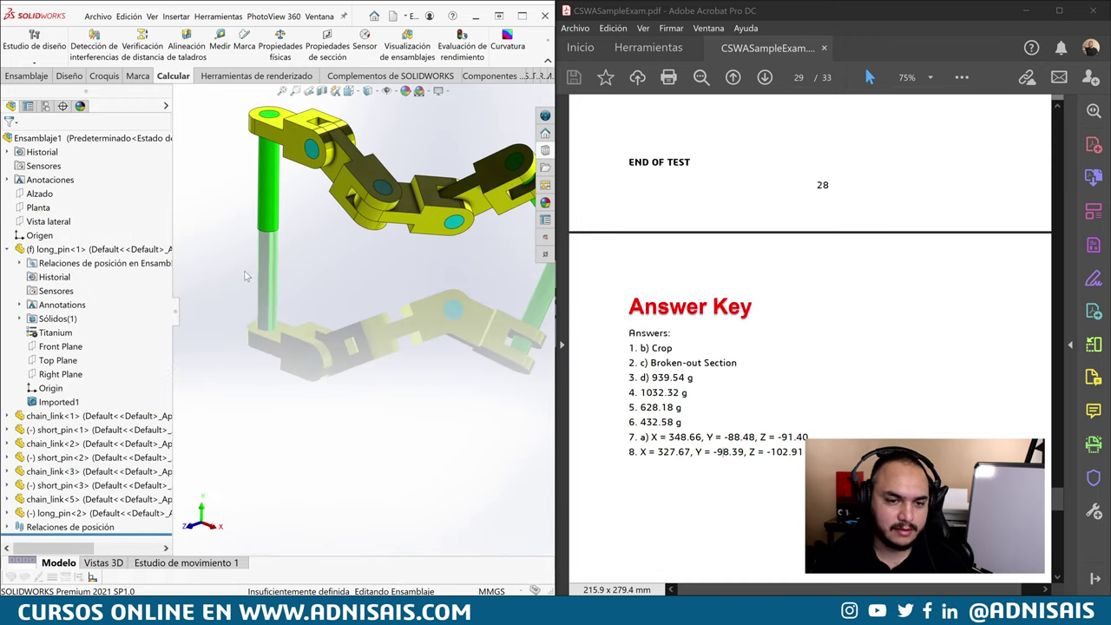
Read mass properties: 33821.70 g, centre of mass X=286.43, Y=227.05, Z=-244.81
{"action": "key", "text": "f"}
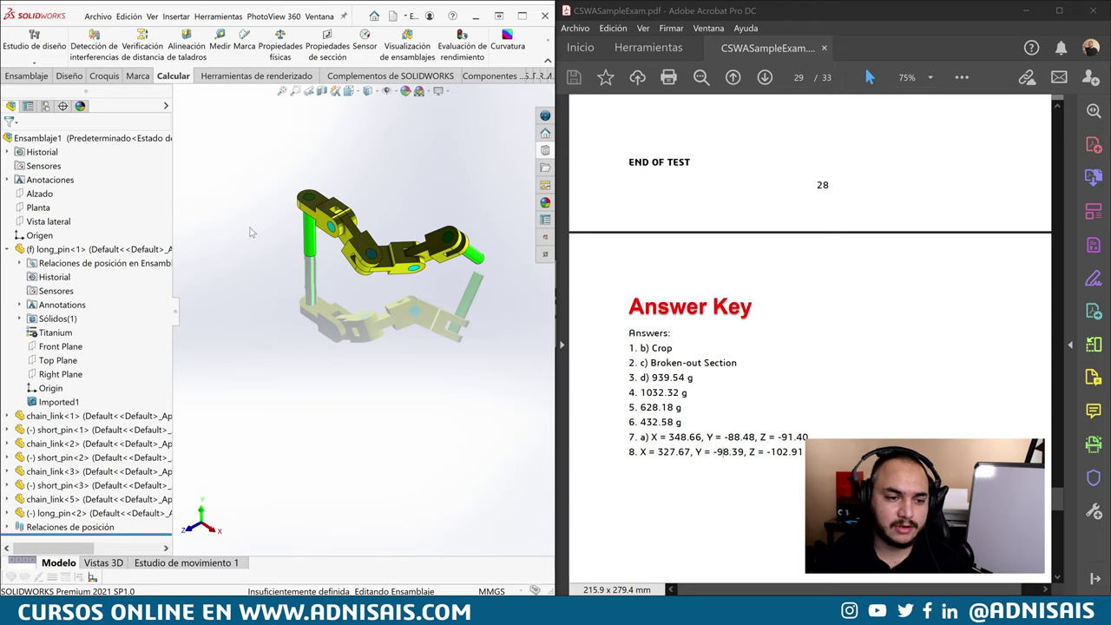
{"action": "scroll", "coordinate": [308, 208], "scroll_direction": "up", "scroll_amount": 2}
{"action": "left_click", "coordinate": [311, 252]}
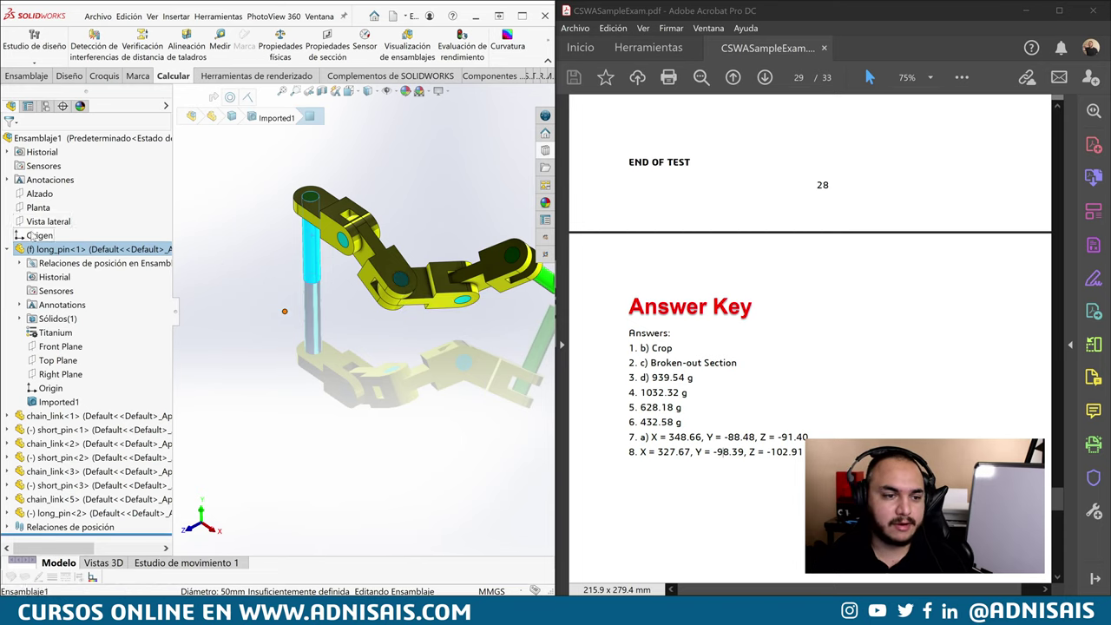
{"action": "left_click", "coordinate": [284, 310]}
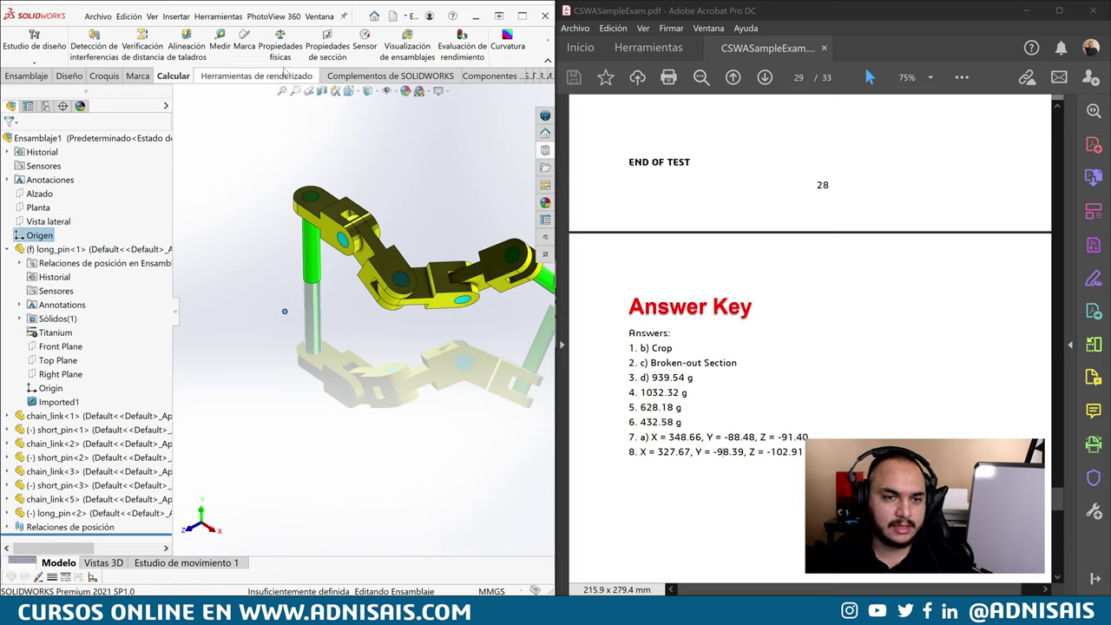
{"action": "left_click", "coordinate": [280, 39]}
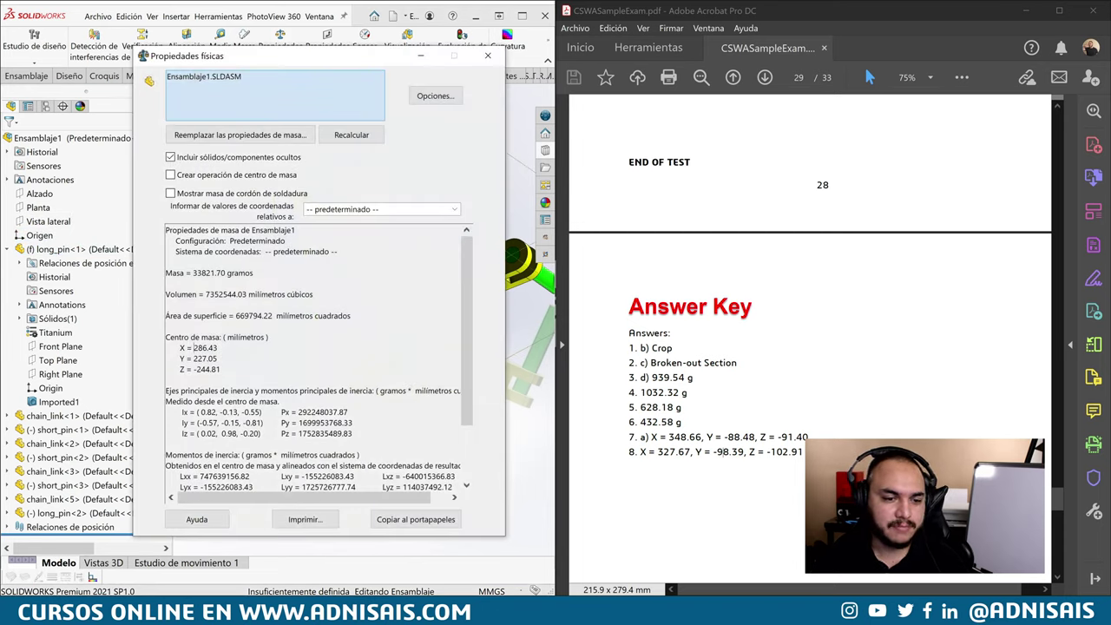
Compare the computed centre of mass with question 8 in the key, then close the report
{"action": "left_click_drag", "start_coordinate": [193, 347], "coordinate": [216, 358]}
{"action": "left_click", "coordinate": [217, 359]}
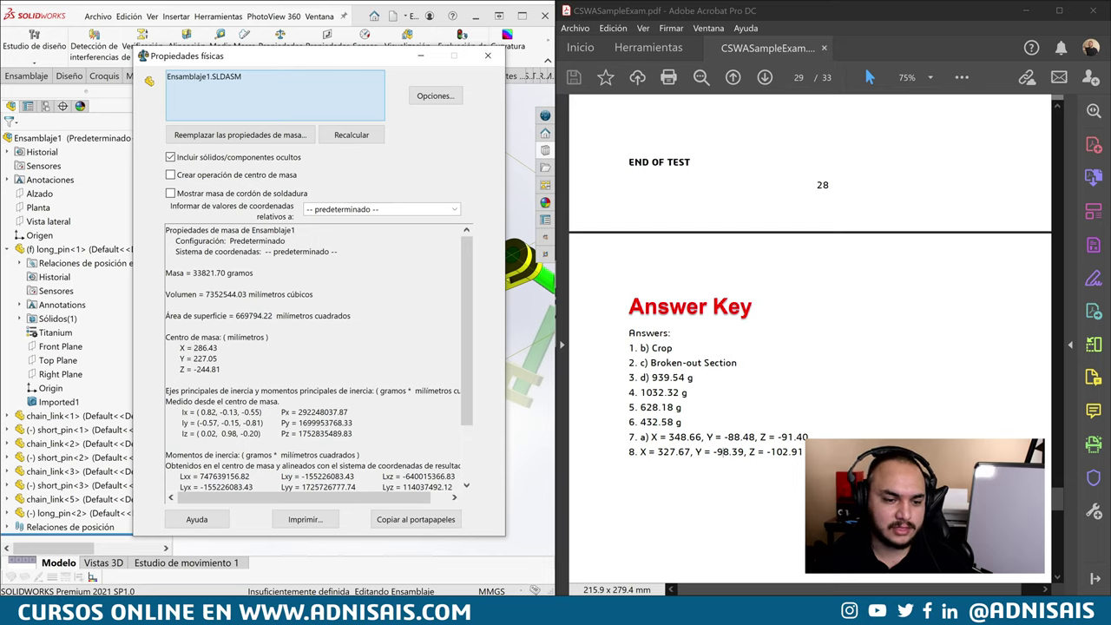
{"action": "left_click_drag", "start_coordinate": [640, 451], "coordinate": [803, 452]}
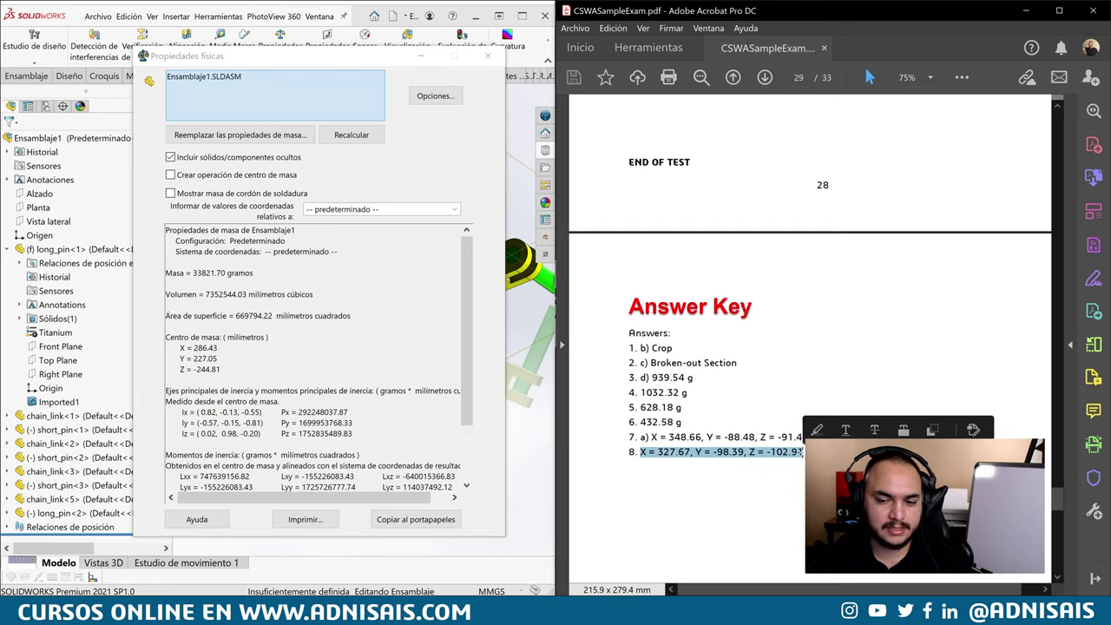
{"action": "left_click", "coordinate": [488, 56]}
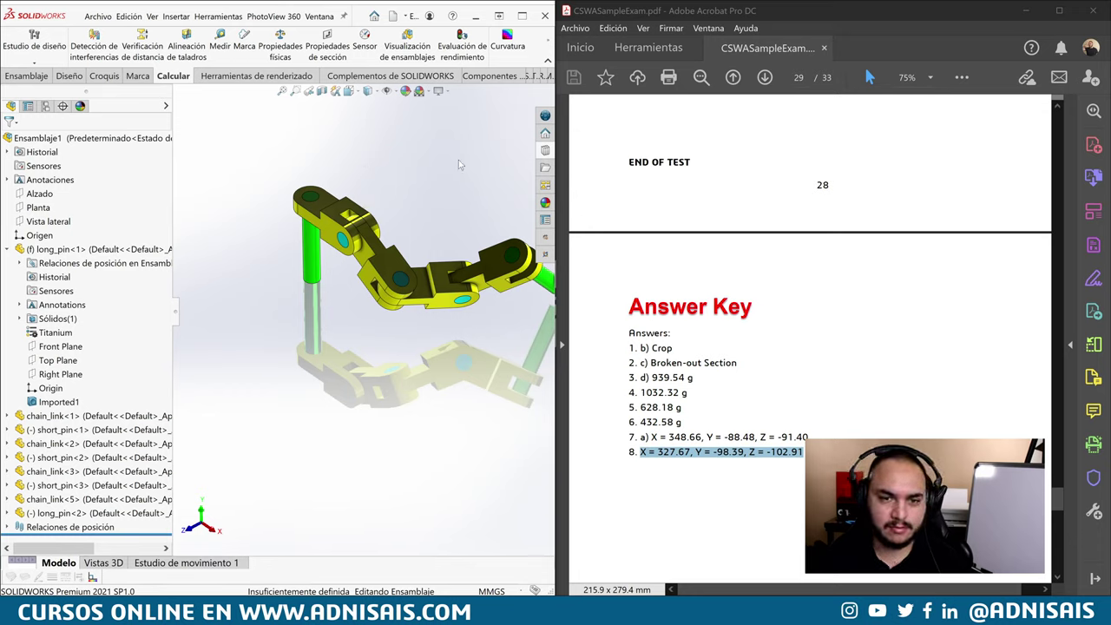
Zoom in on the chain, show the Ensamblaje tools and maximize SOLIDWORKS
{"action": "scroll", "coordinate": [295, 234], "scroll_direction": "down", "scroll_amount": 3}
{"action": "scroll", "coordinate": [293, 237], "scroll_direction": "down", "scroll_amount": 2}
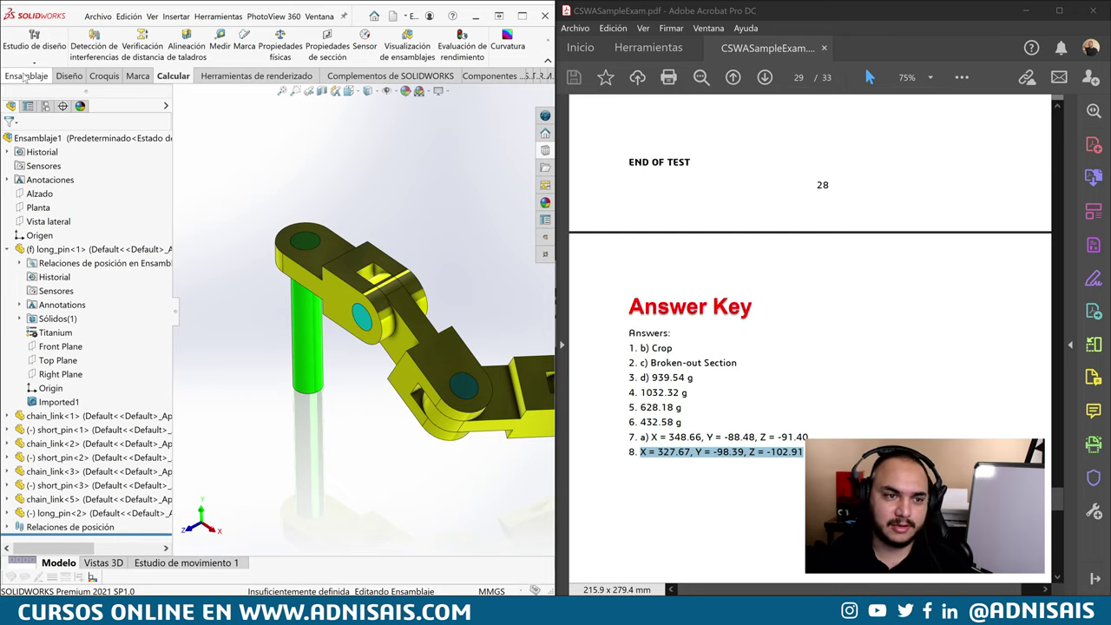
{"action": "left_click", "coordinate": [26, 76]}
{"action": "left_click", "coordinate": [522, 16]}
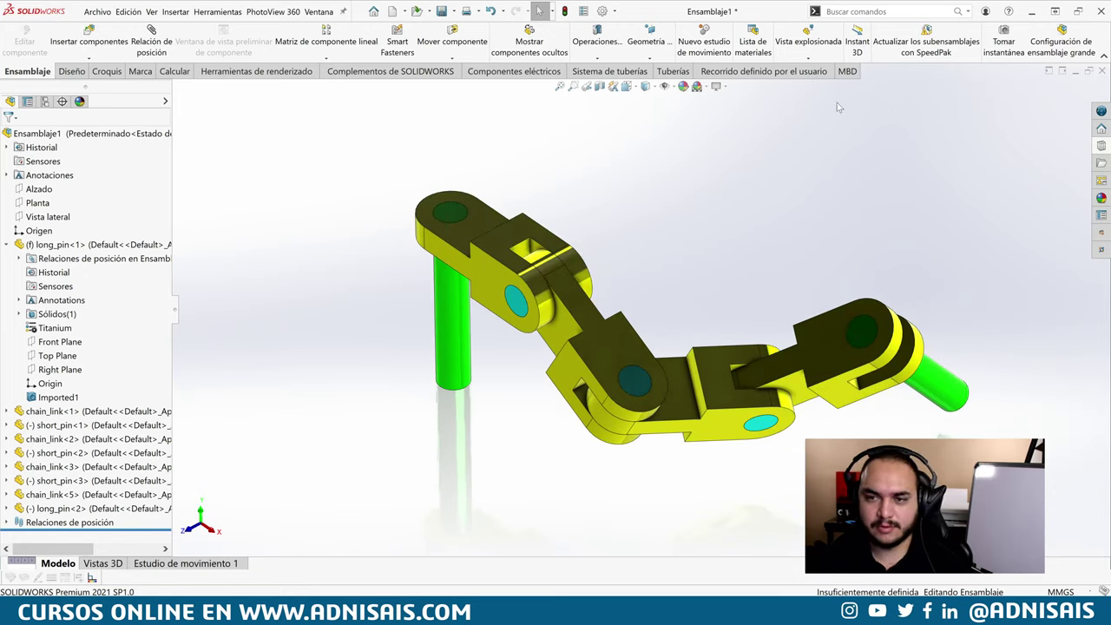
Create Sistema de coordenadas1 at the long_pin<1> origin
{"action": "left_click", "coordinate": [50, 383]}
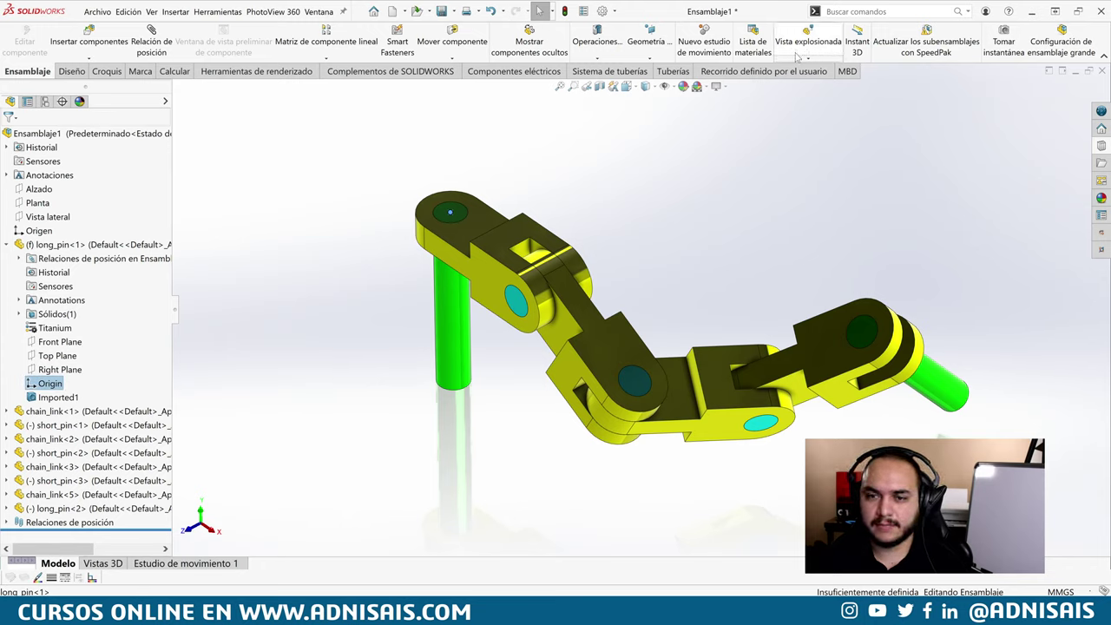
{"action": "left_click", "coordinate": [653, 57]}
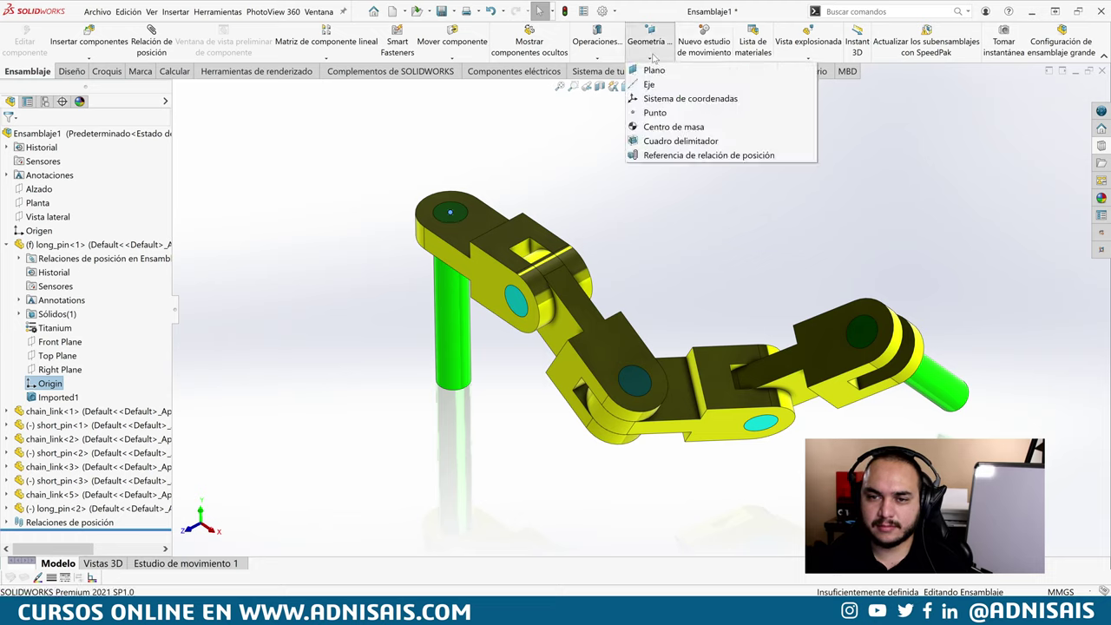
{"action": "left_click", "coordinate": [656, 101]}
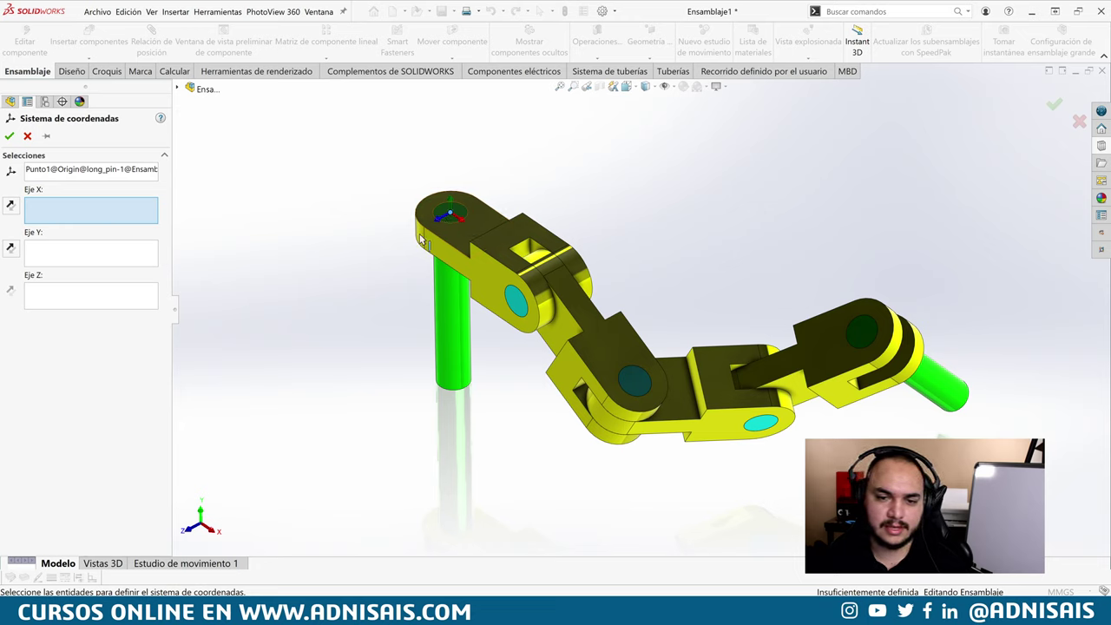
{"action": "left_click", "coordinate": [10, 136]}
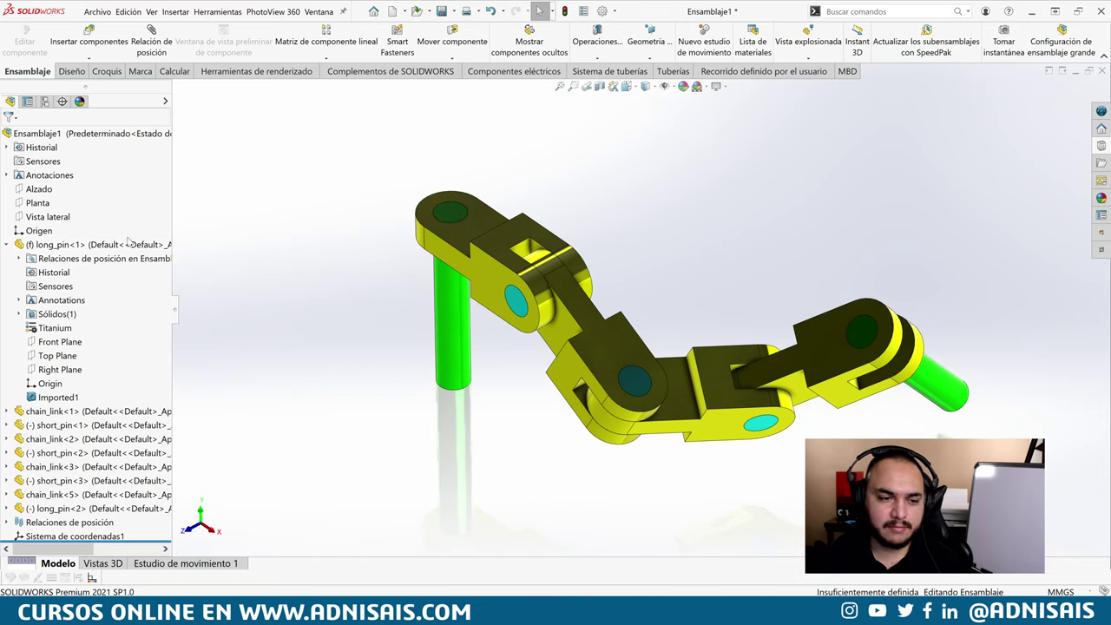
Display coordinate systems in the model, select the new one, and snap SOLIDWORKS to the left half
{"action": "left_click", "coordinate": [665, 86]}
{"action": "left_click", "coordinate": [669, 126]}
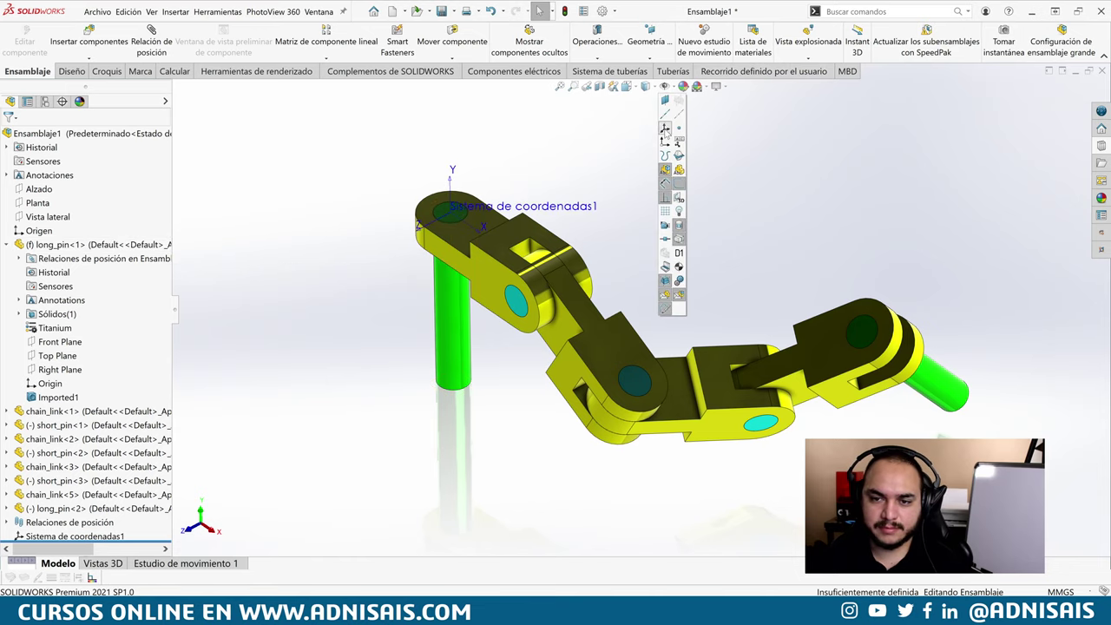
{"action": "middle_click_drag", "start_coordinate": [521, 187], "coordinate": [607, 206]}
{"action": "mouse_move", "coordinate": [773, 210]}
{"action": "middle_mouse_down"}
{"action": "mouse_move", "coordinate": [632, 251]}
{"action": "mouse_move", "coordinate": [404, 251]}
{"action": "middle_mouse_up"}
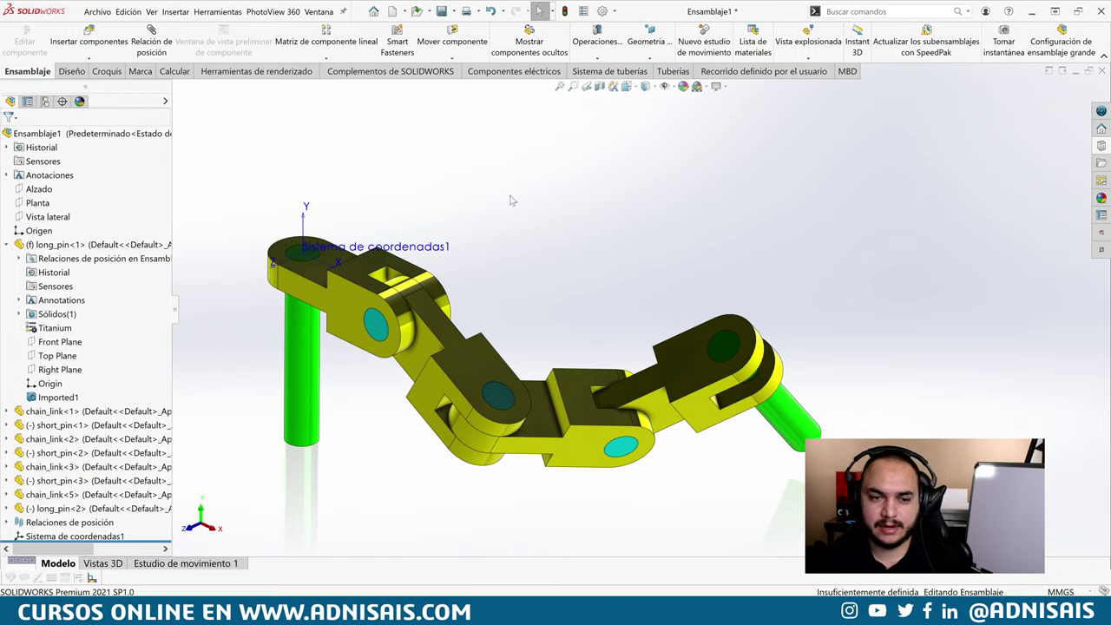
{"action": "middle_click_drag", "start_coordinate": [442, 227], "coordinate": [341, 243]}
{"action": "left_click", "coordinate": [341, 243]}
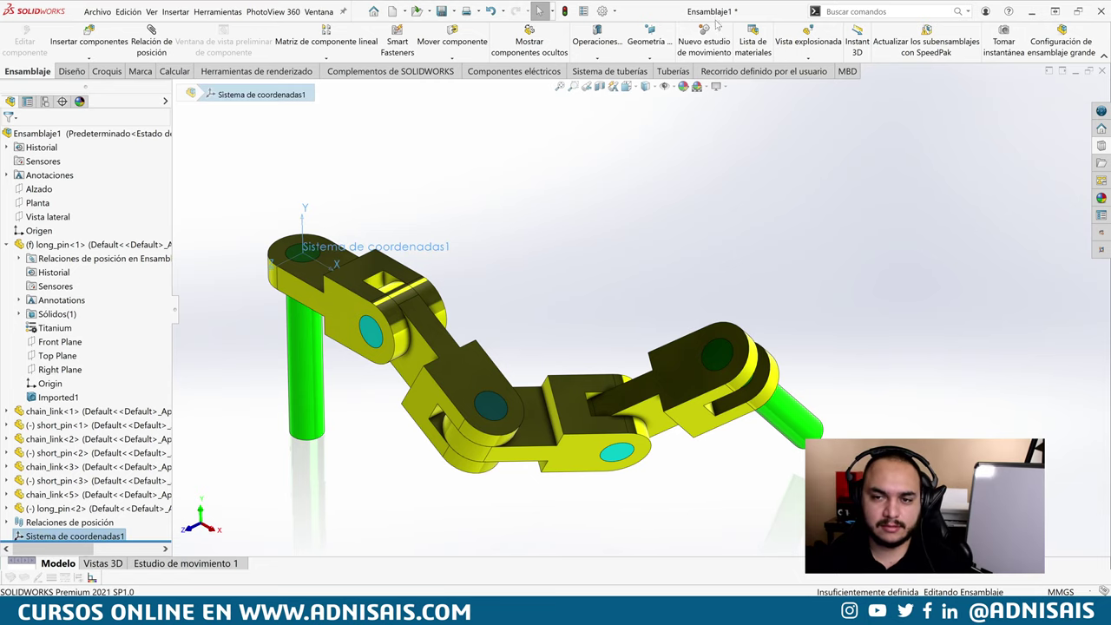
{"action": "double_click", "coordinate": [686, 17]}
{"action": "key", "text": "super+Left"}
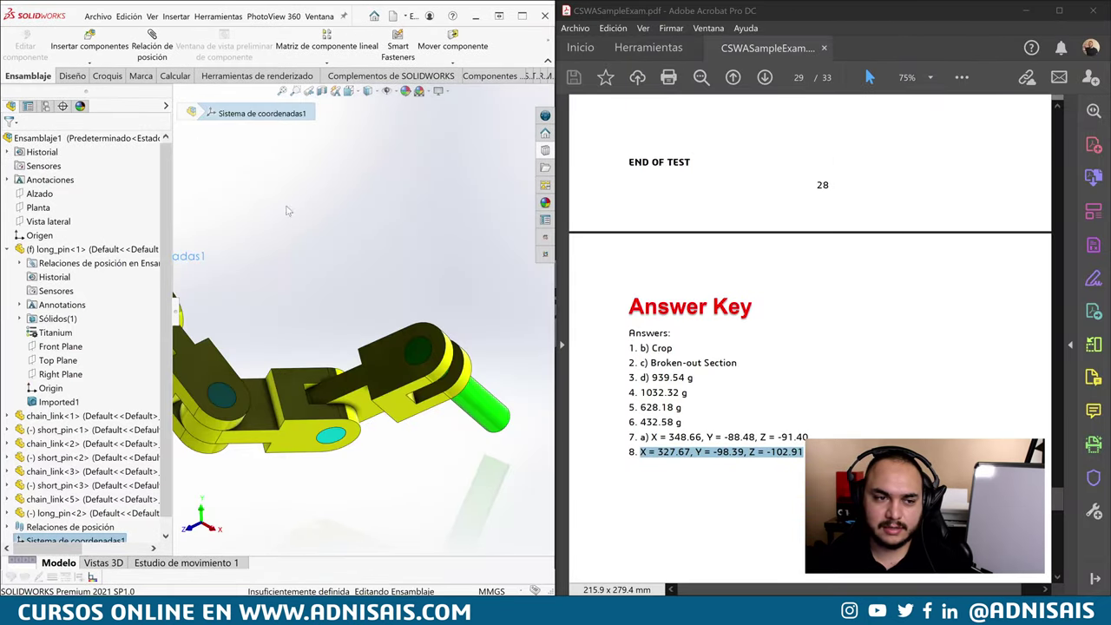
Report the assembly's mass properties relative to Sistema de coordenadas1
{"action": "key", "text": "f"}
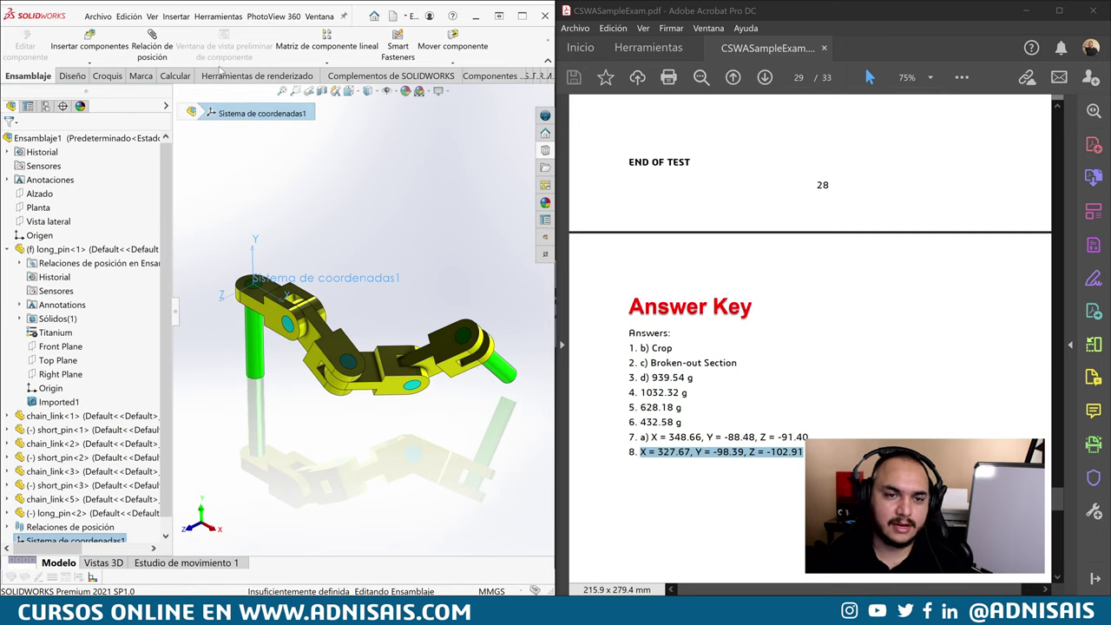
{"action": "left_click", "coordinate": [174, 75]}
{"action": "left_click", "coordinate": [265, 52]}
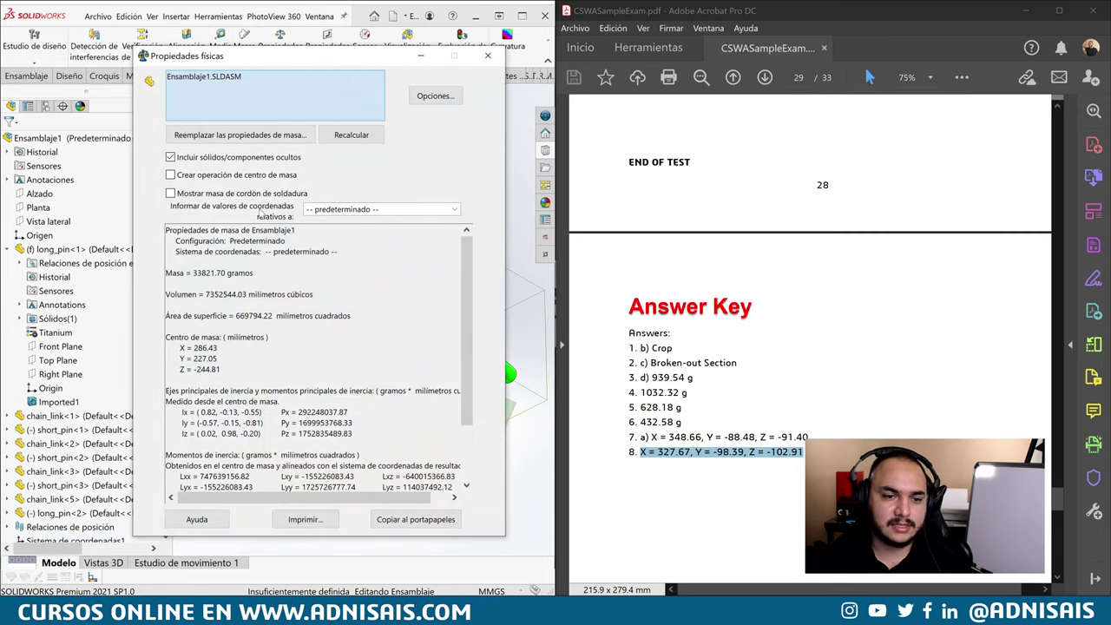
{"action": "left_click_drag", "start_coordinate": [199, 347], "coordinate": [219, 370]}
{"action": "left_click", "coordinate": [230, 214]}
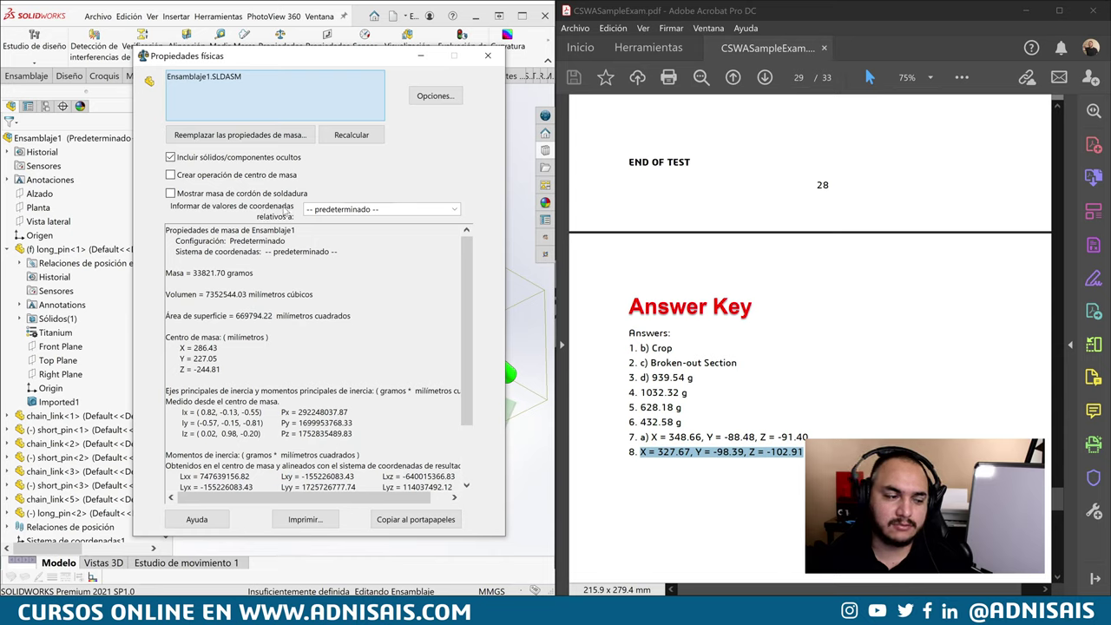
{"action": "left_click", "coordinate": [386, 209]}
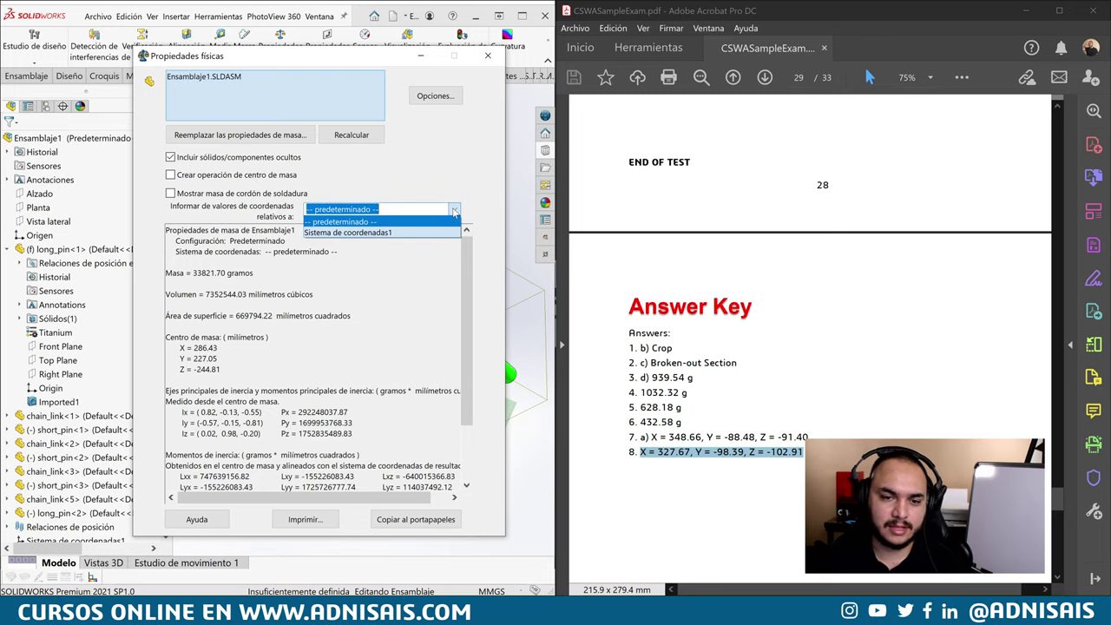
{"action": "left_click", "coordinate": [379, 235]}
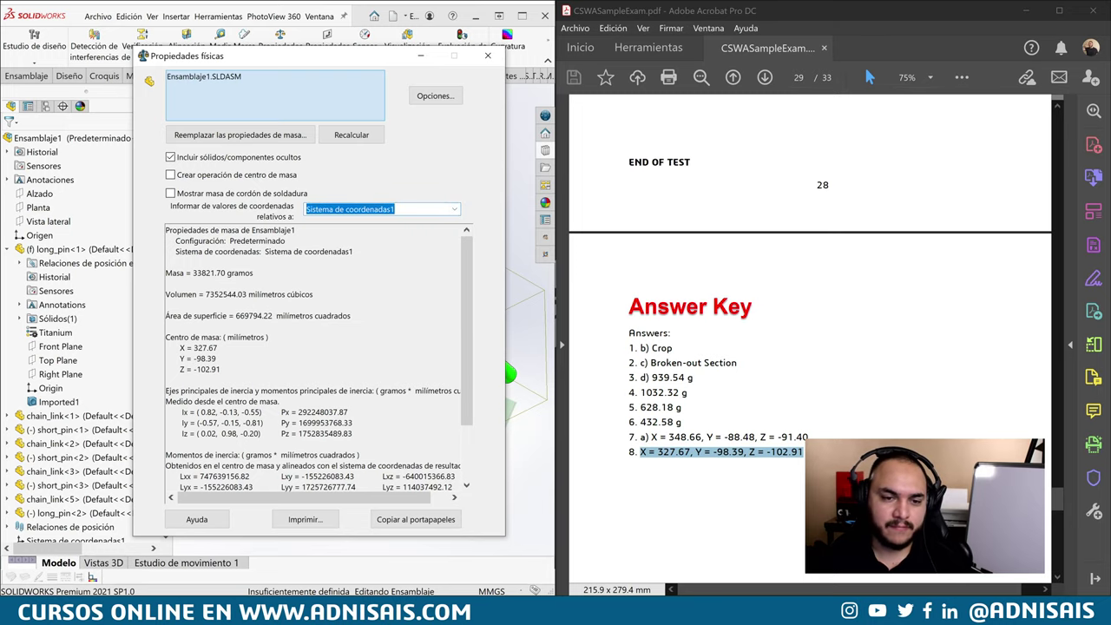
Compare the centre of mass with answer 8 (X=327.67, Y=-98.39, Z=-102.91) and close the report
{"action": "mouse_move", "coordinate": [299, 56]}
{"action": "left_mouse_down"}
{"action": "mouse_move", "coordinate": [230, 68]}
{"action": "mouse_move", "coordinate": [81, 50]}
{"action": "left_mouse_up"}
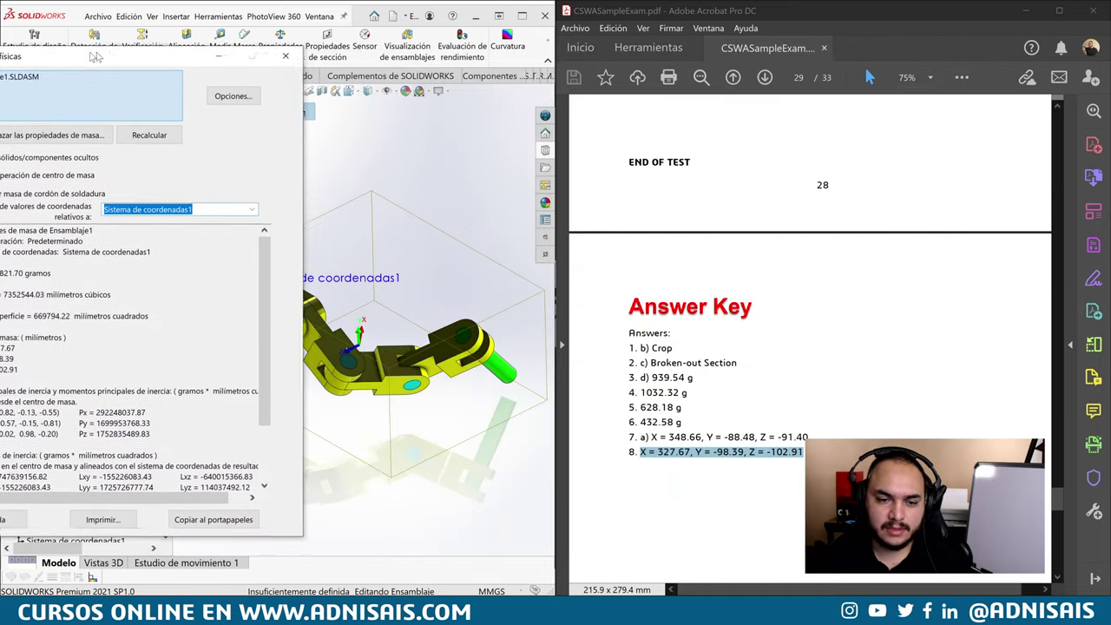
{"action": "left_click_drag", "start_coordinate": [172, 57], "coordinate": [339, 55]}
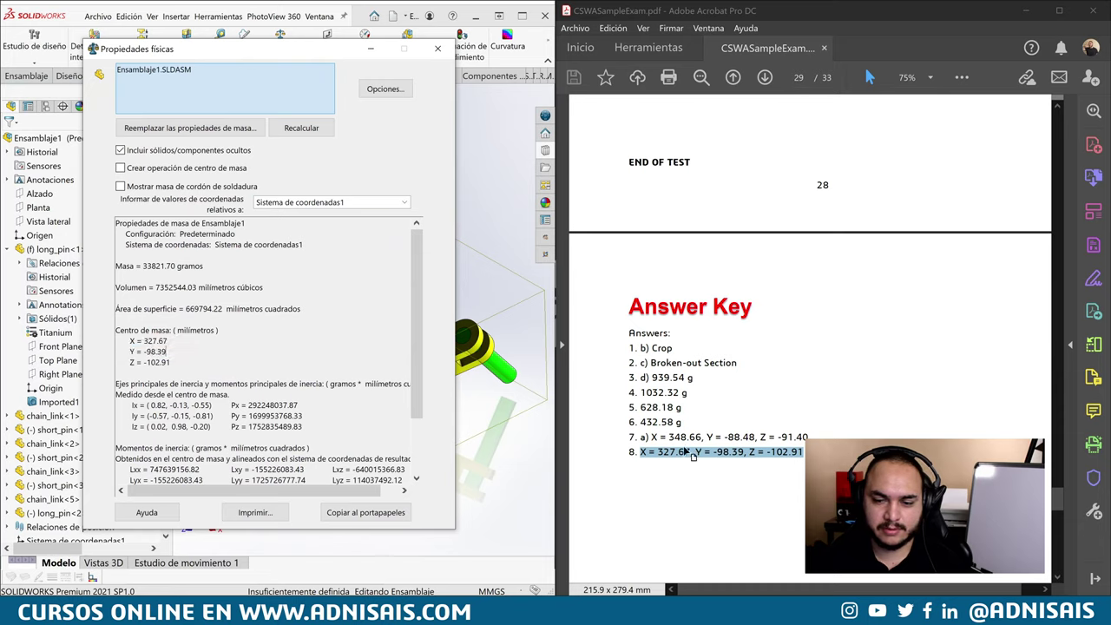
{"action": "left_click", "coordinate": [774, 450]}
{"action": "left_click_drag", "start_coordinate": [803, 451], "coordinate": [658, 452]}
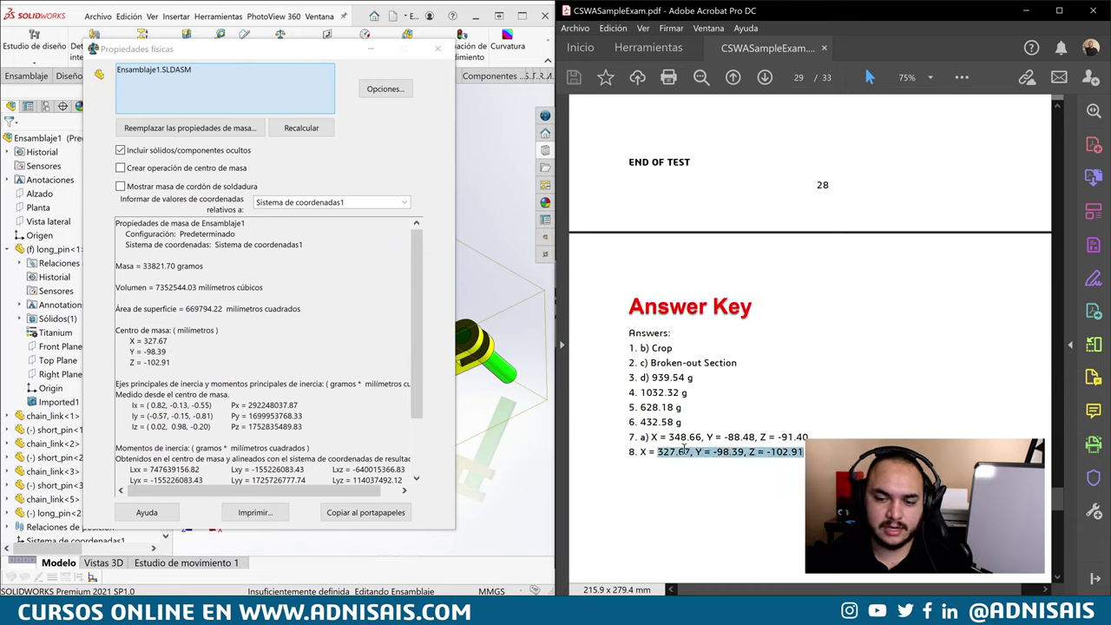
{"action": "left_click", "coordinate": [438, 49]}
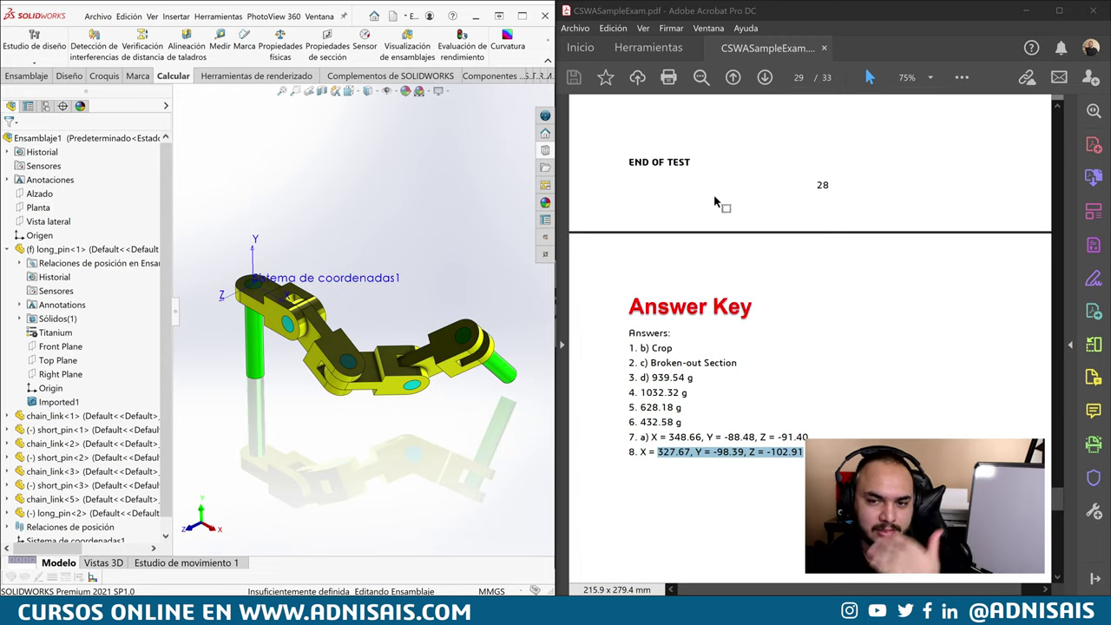
{"action": "scroll", "coordinate": [707, 226], "scroll_direction": "down", "scroll_amount": 2}
{"action": "scroll", "coordinate": [707, 226], "scroll_direction": "down", "scroll_amount": 3}
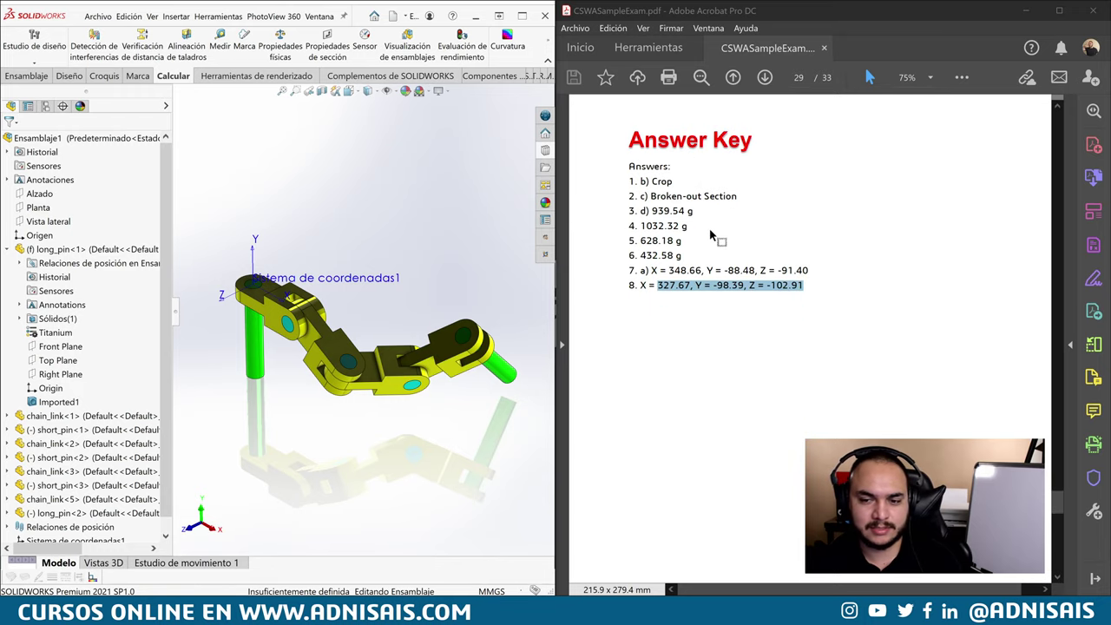
{"action": "scroll", "coordinate": [709, 234], "scroll_direction": "down", "scroll_amount": 2}
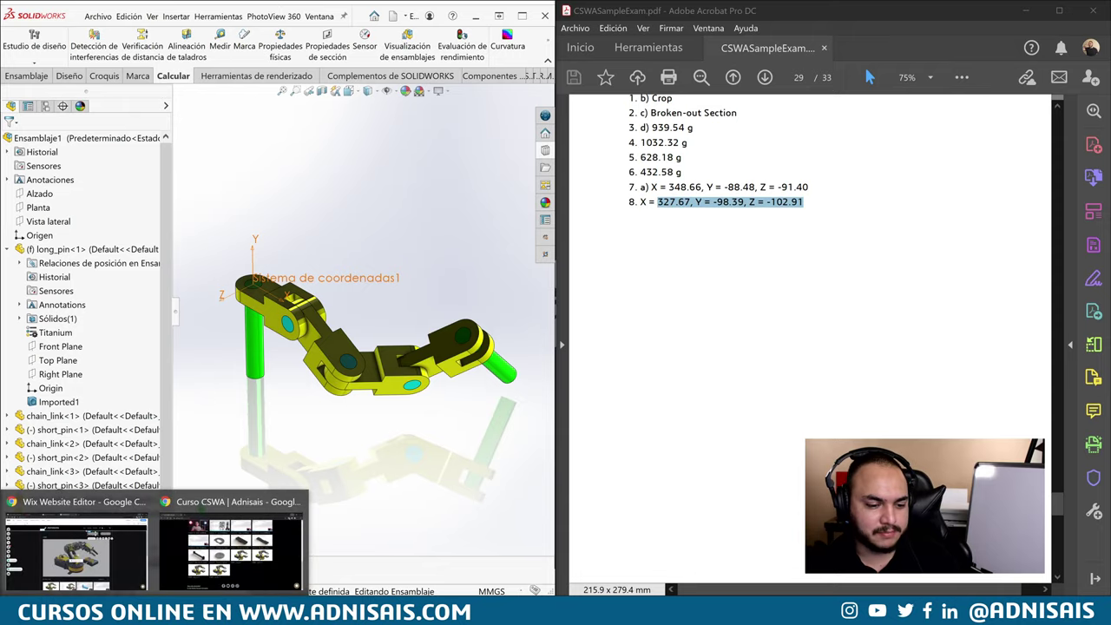
Start the CSWA - Lección 12 course video playing muted
{"action": "left_click", "coordinate": [217, 555]}
{"action": "scroll", "coordinate": [877, 403], "scroll_direction": "up", "scroll_amount": 3}
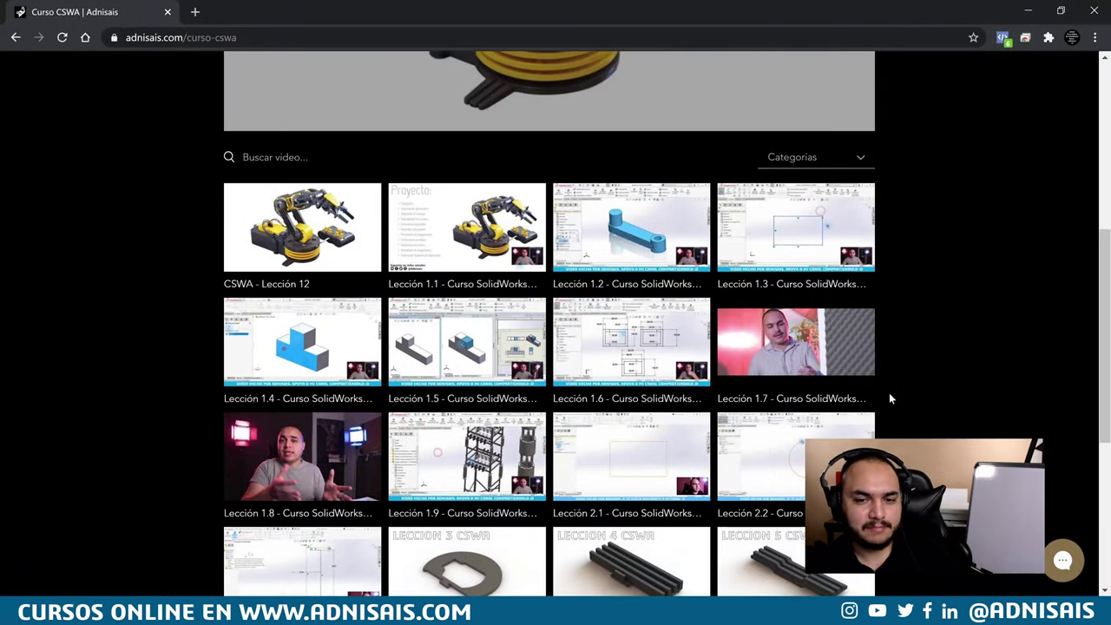
{"action": "scroll", "coordinate": [887, 390], "scroll_direction": "up", "scroll_amount": 2}
{"action": "scroll", "coordinate": [887, 385], "scroll_direction": "up", "scroll_amount": 2}
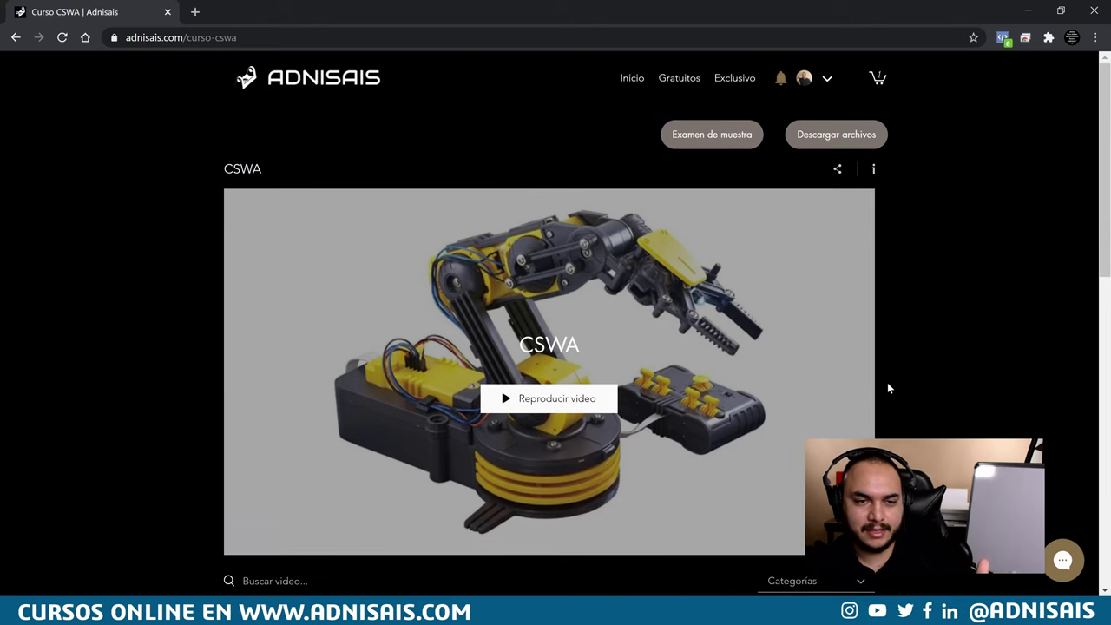
{"action": "scroll", "coordinate": [906, 391], "scroll_direction": "down", "scroll_amount": 2}
{"action": "scroll", "coordinate": [906, 388], "scroll_direction": "down", "scroll_amount": 2}
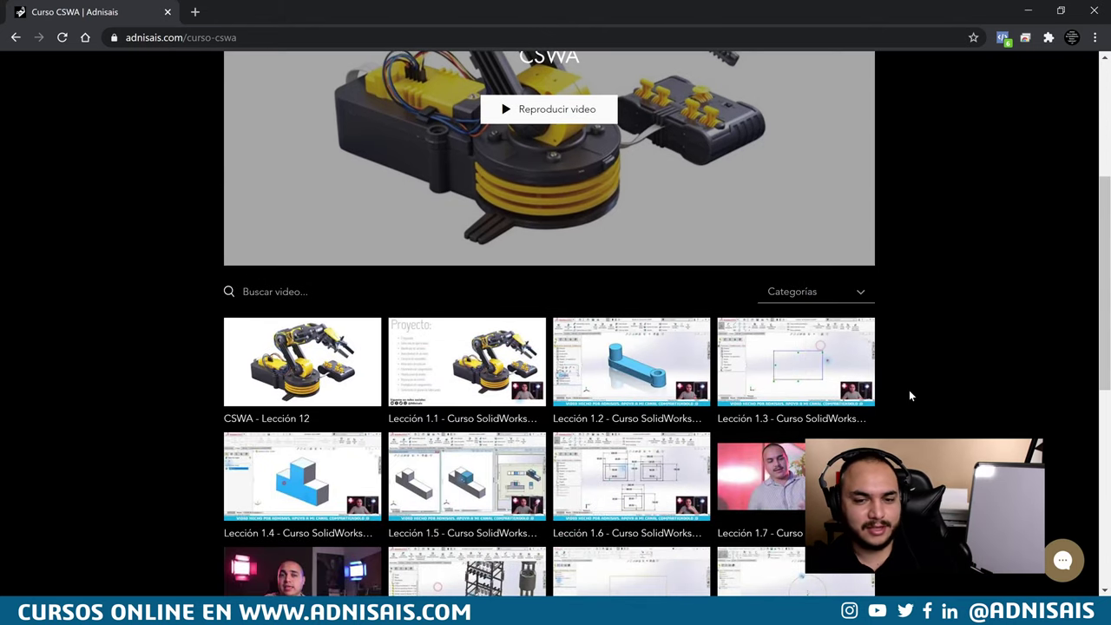
{"action": "scroll", "coordinate": [908, 389], "scroll_direction": "down", "scroll_amount": 3}
{"action": "scroll", "coordinate": [923, 390], "scroll_direction": "down", "scroll_amount": 3}
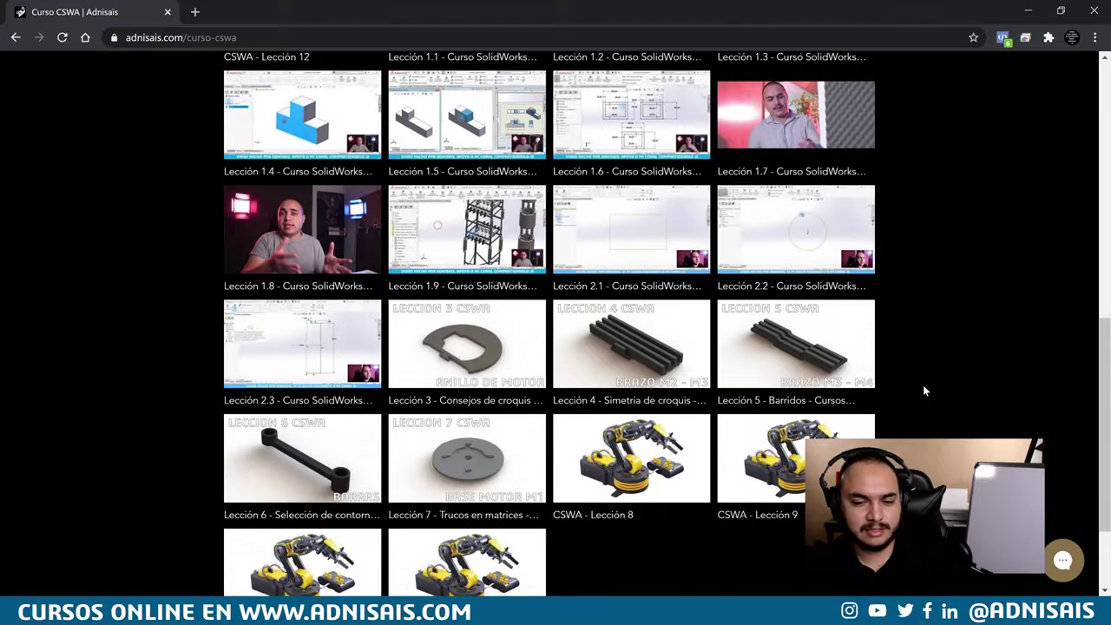
{"action": "scroll", "coordinate": [923, 389], "scroll_direction": "down", "scroll_amount": 2}
{"action": "scroll", "coordinate": [565, 382], "scroll_direction": "up", "scroll_amount": 5}
{"action": "scroll", "coordinate": [565, 382], "scroll_direction": "up", "scroll_amount": 4}
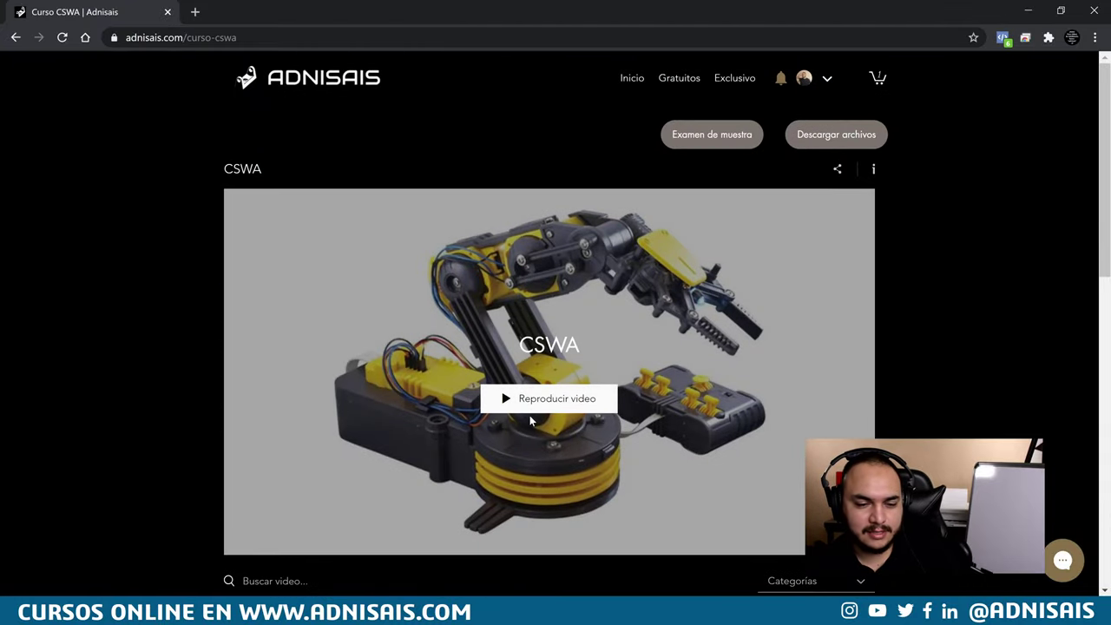
{"action": "left_click", "coordinate": [556, 398]}
{"action": "left_click", "coordinate": [278, 539]}
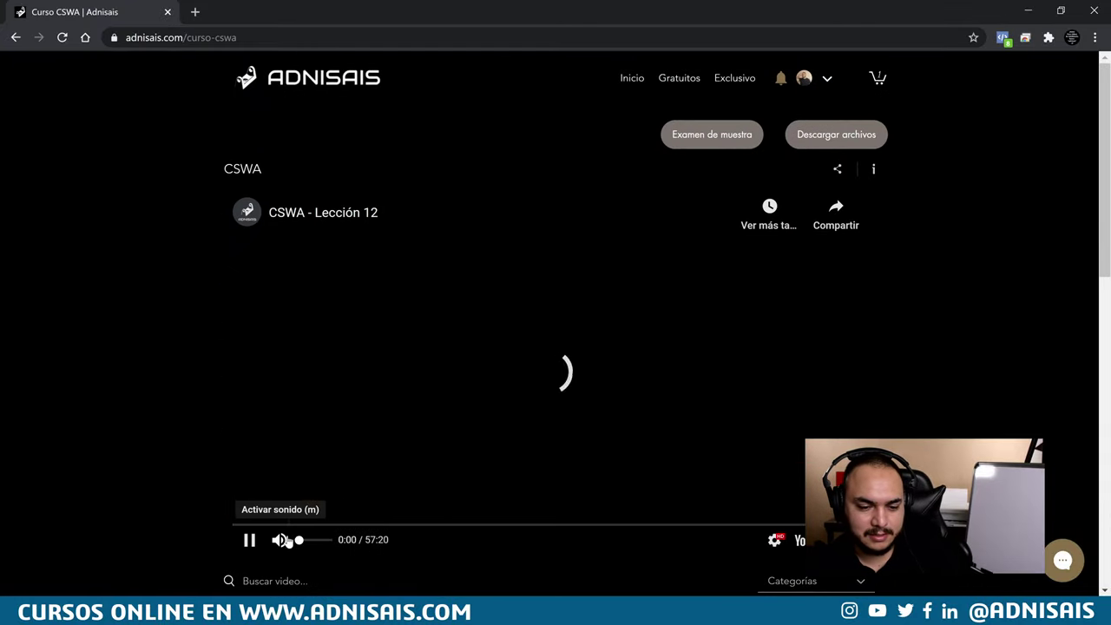
Skip the video ahead through 7:23, 17:44 and 32:27 to about 40:07
{"action": "left_click", "coordinate": [314, 525]}
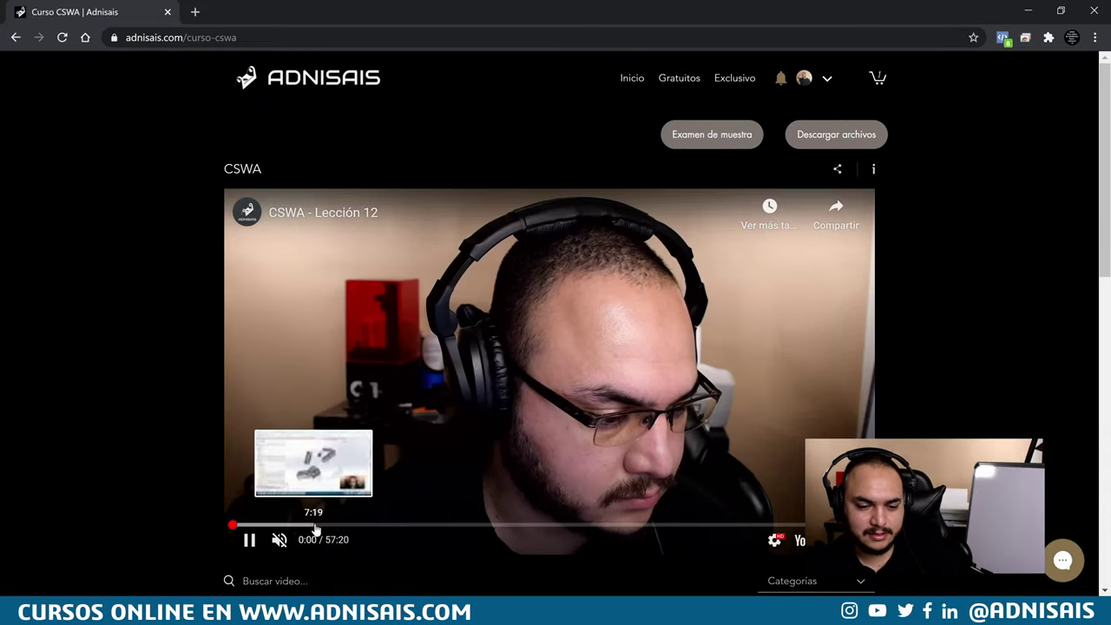
{"action": "left_click", "coordinate": [429, 525]}
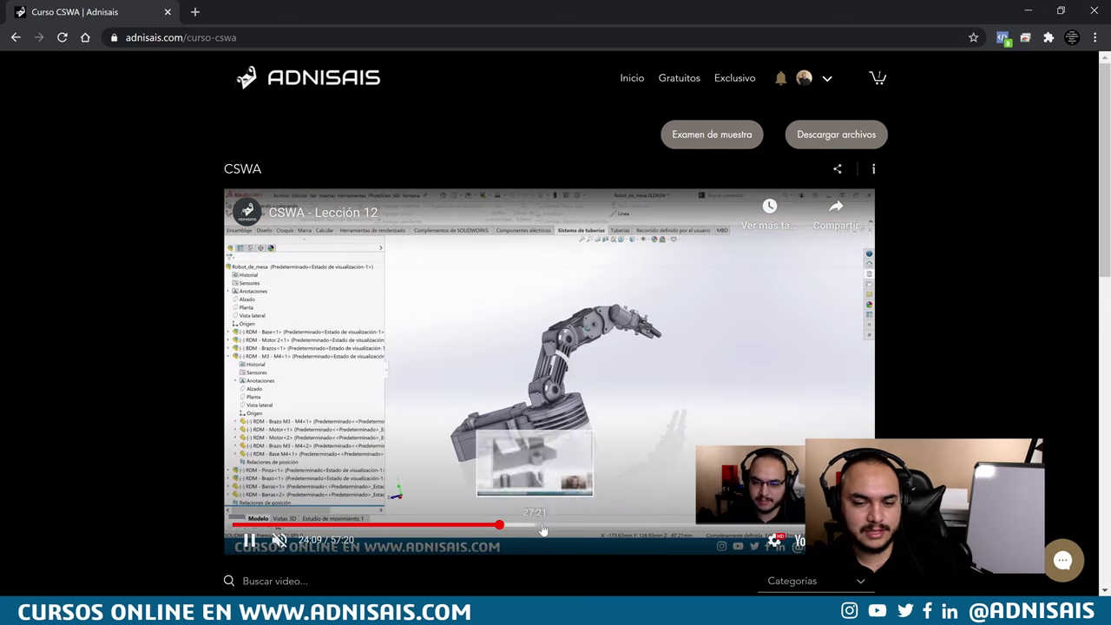
{"action": "left_click", "coordinate": [592, 525]}
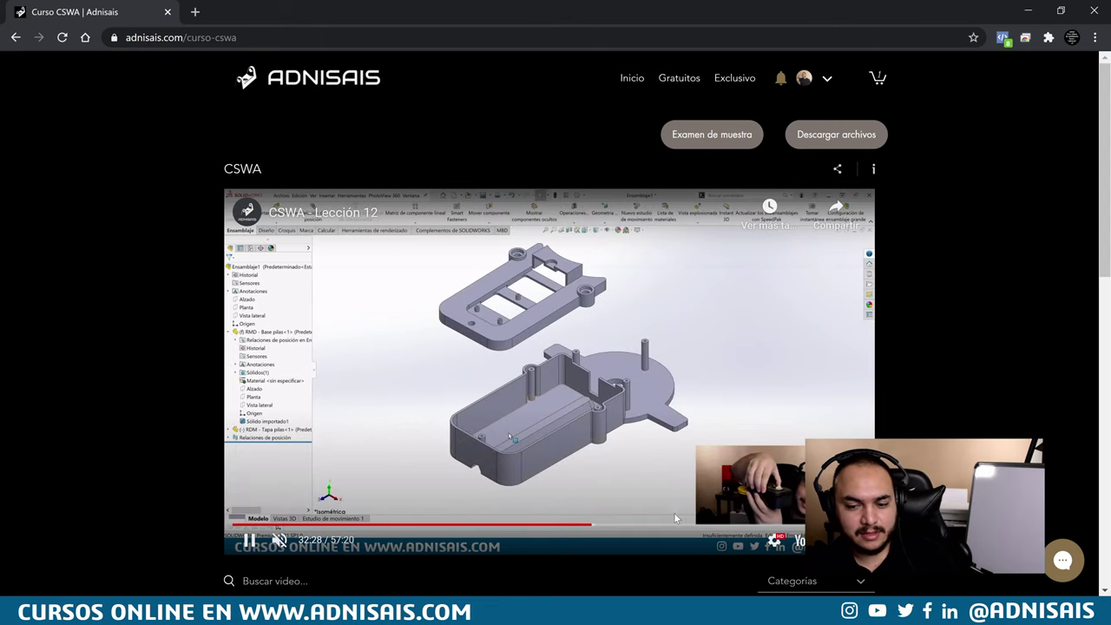
{"action": "left_click", "coordinate": [676, 525]}
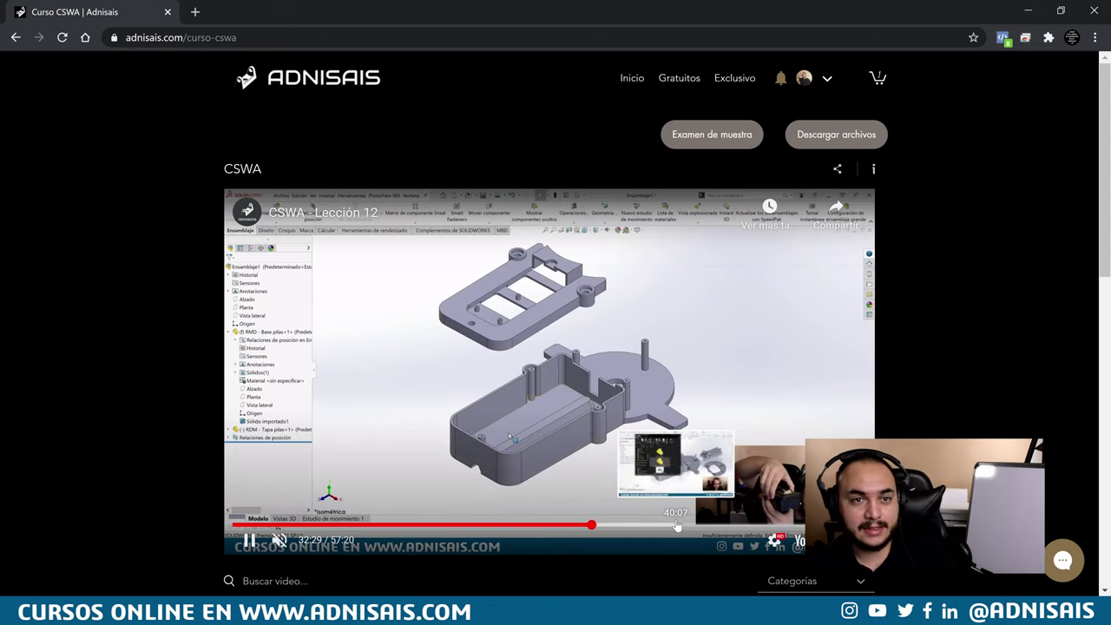